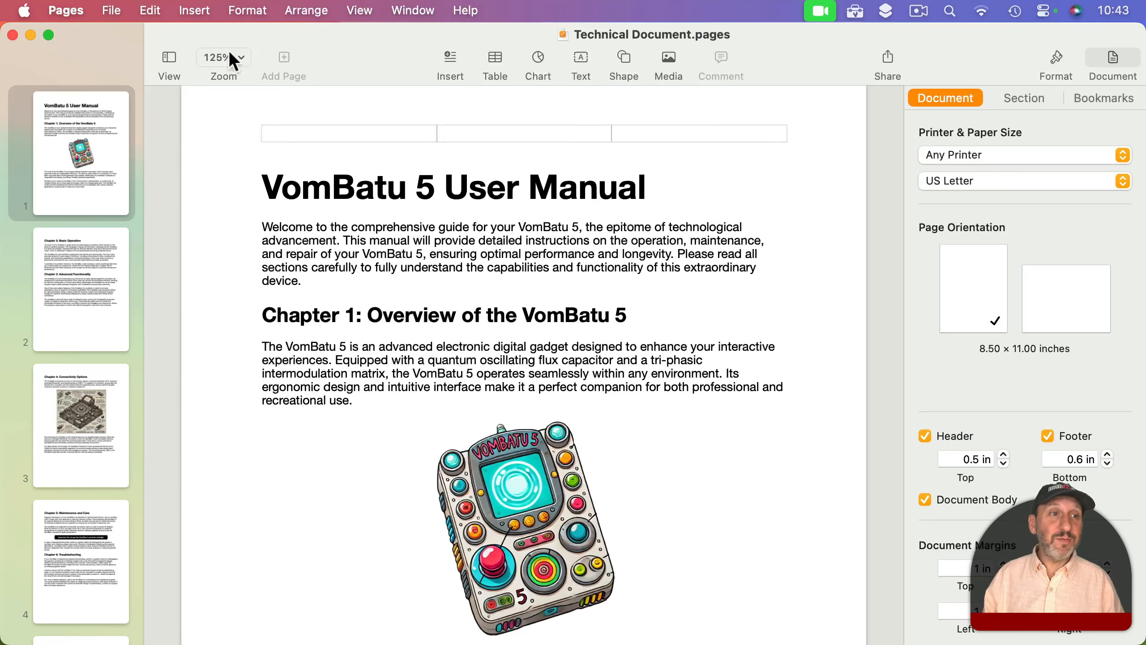
click(113, 14)
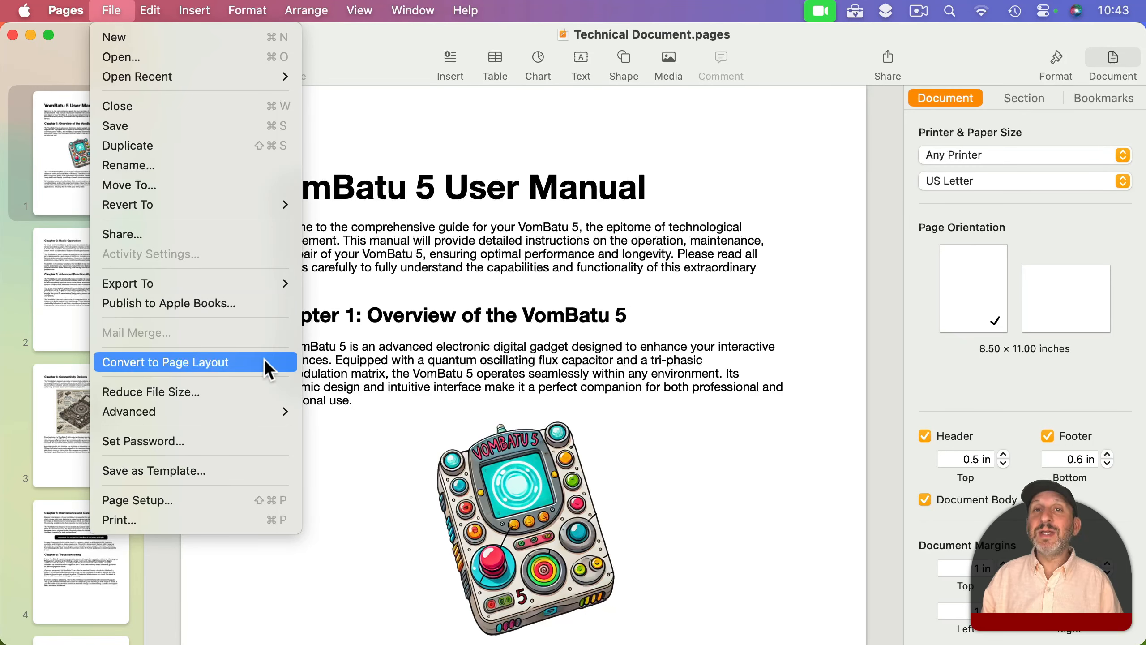
click(446, 256)
Show the document's layout outlines and review the header and footer areas on the first two pages.
click(360, 10)
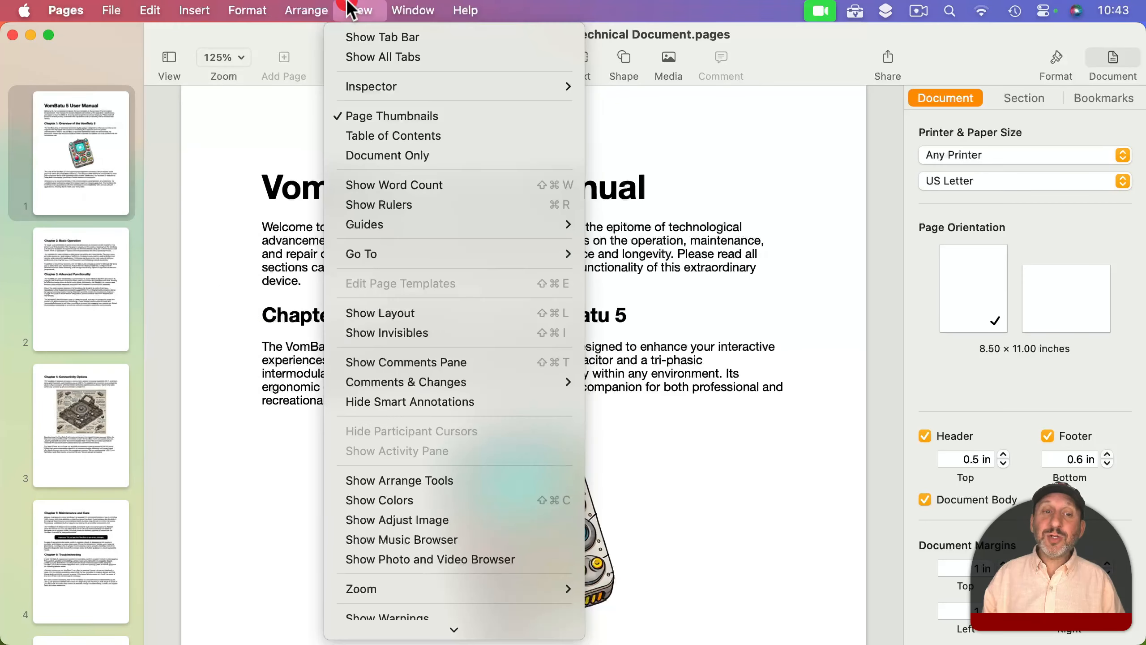
click(371, 309)
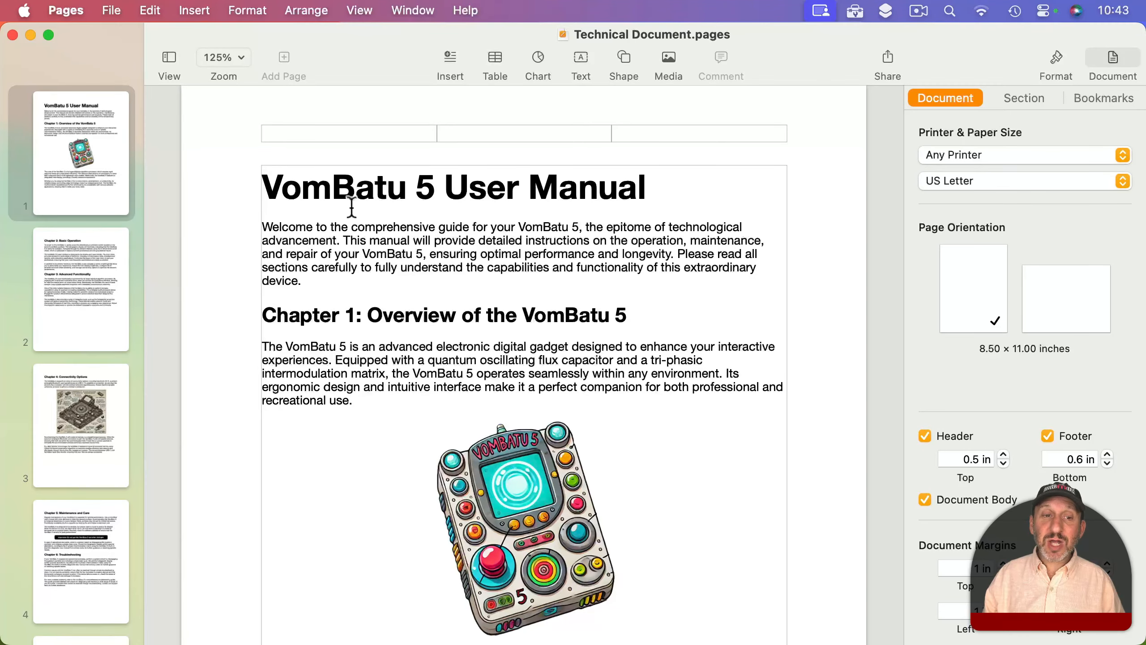
scroll(452, 488, down, 12)
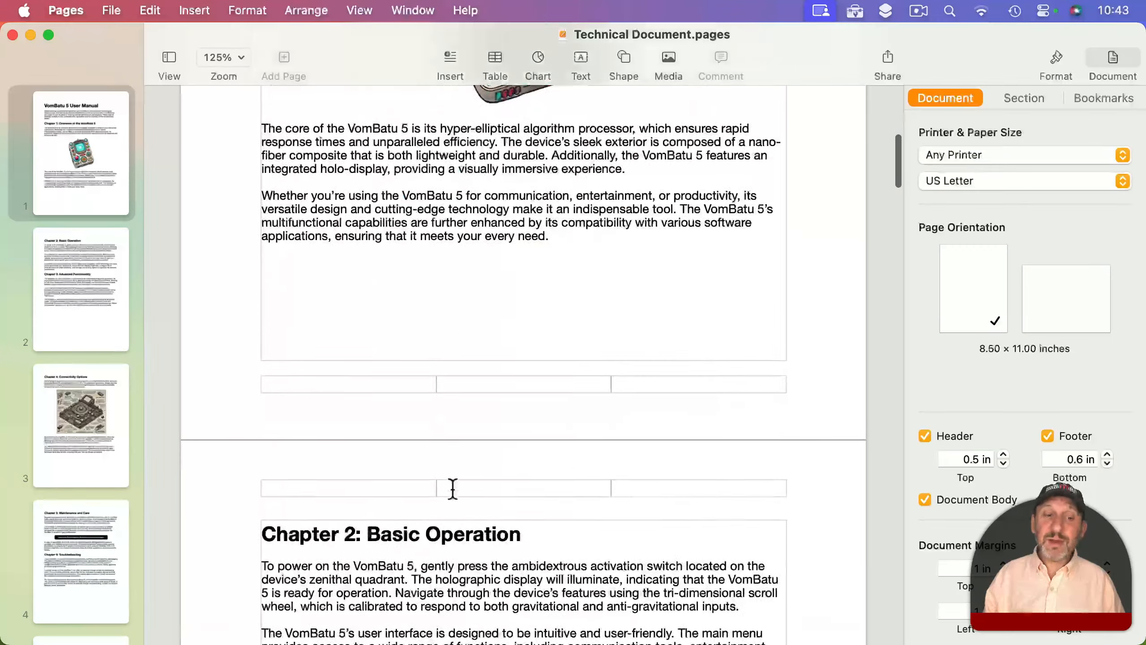
scroll(453, 489, down, 7)
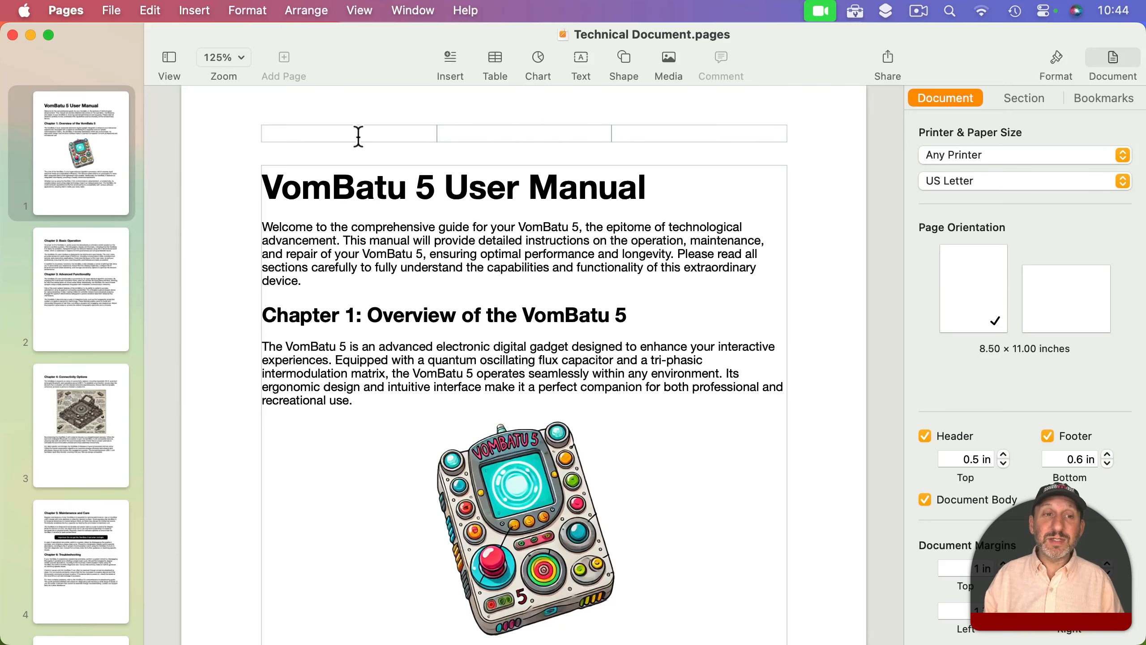
scroll(521, 283, down, 5)
scroll(521, 283, down, 5)
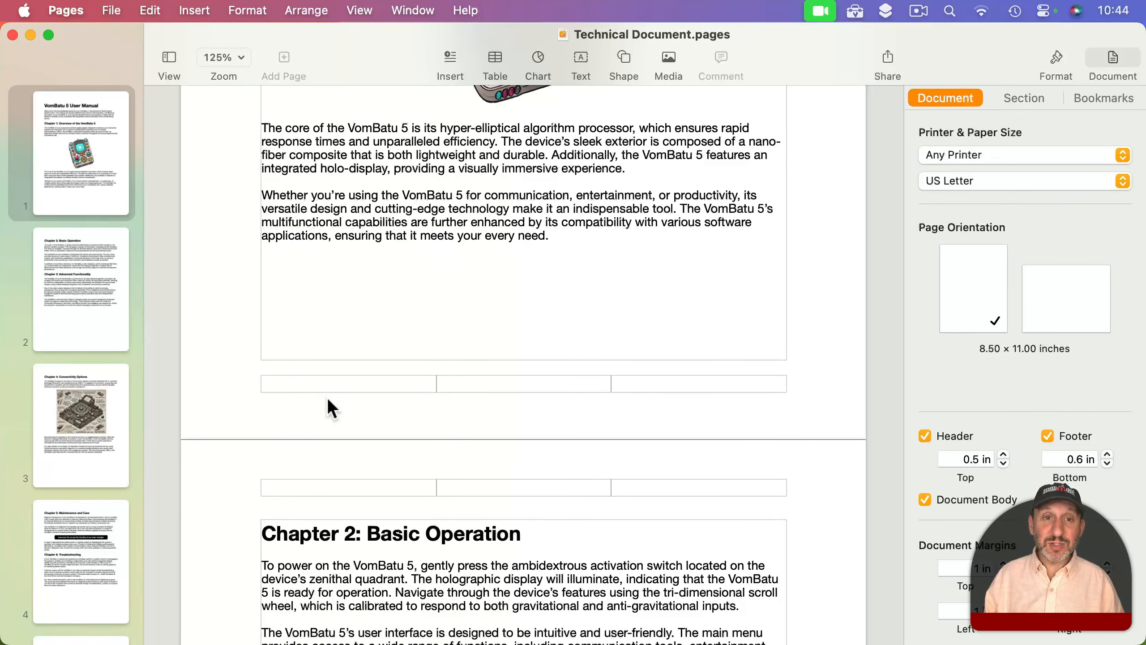
Hide the document's layout outlines.
click(359, 10)
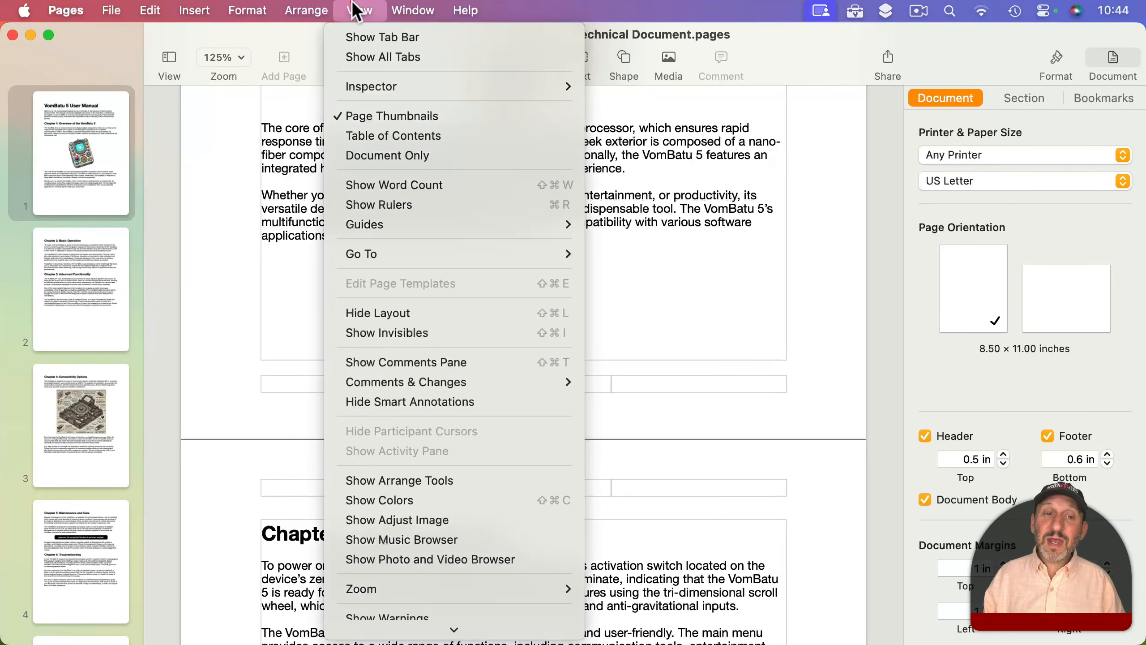
click(394, 306)
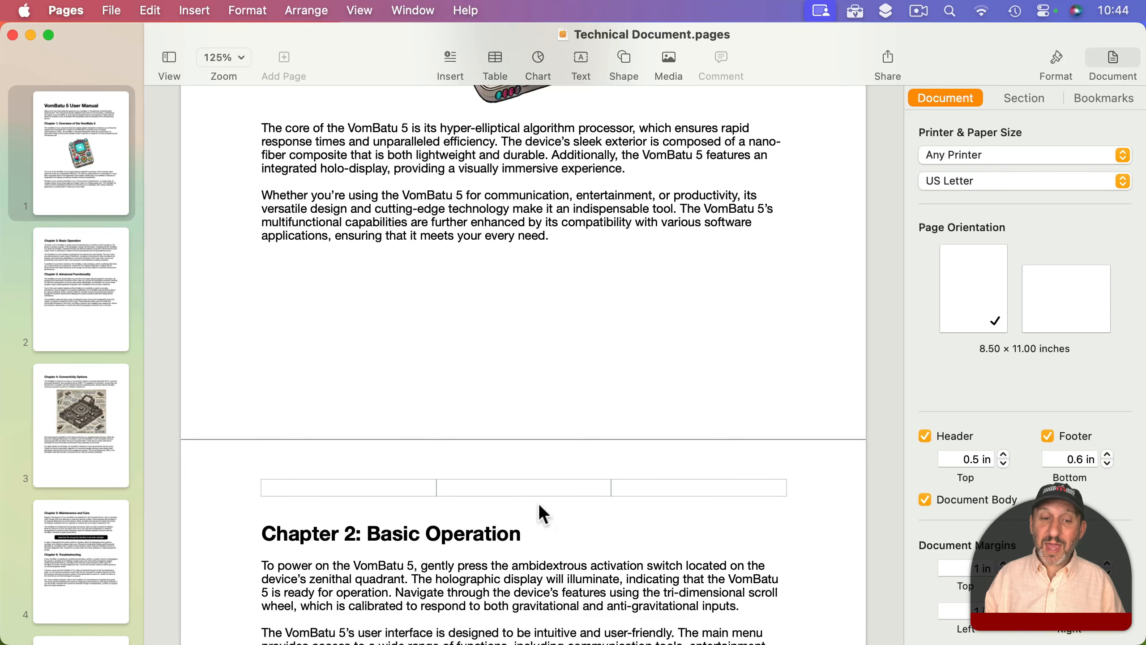
Enter "Some Title" in the center header section of page 1 and check the headers on the following pages.
scroll(539, 190, up, 10)
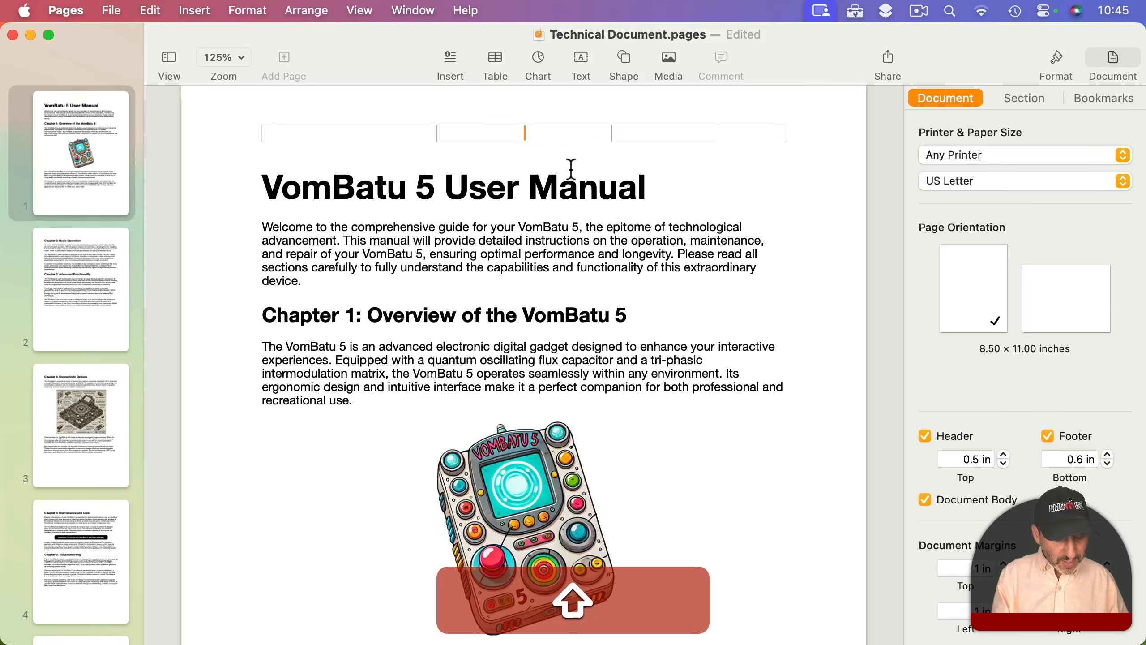
text(Some Title)
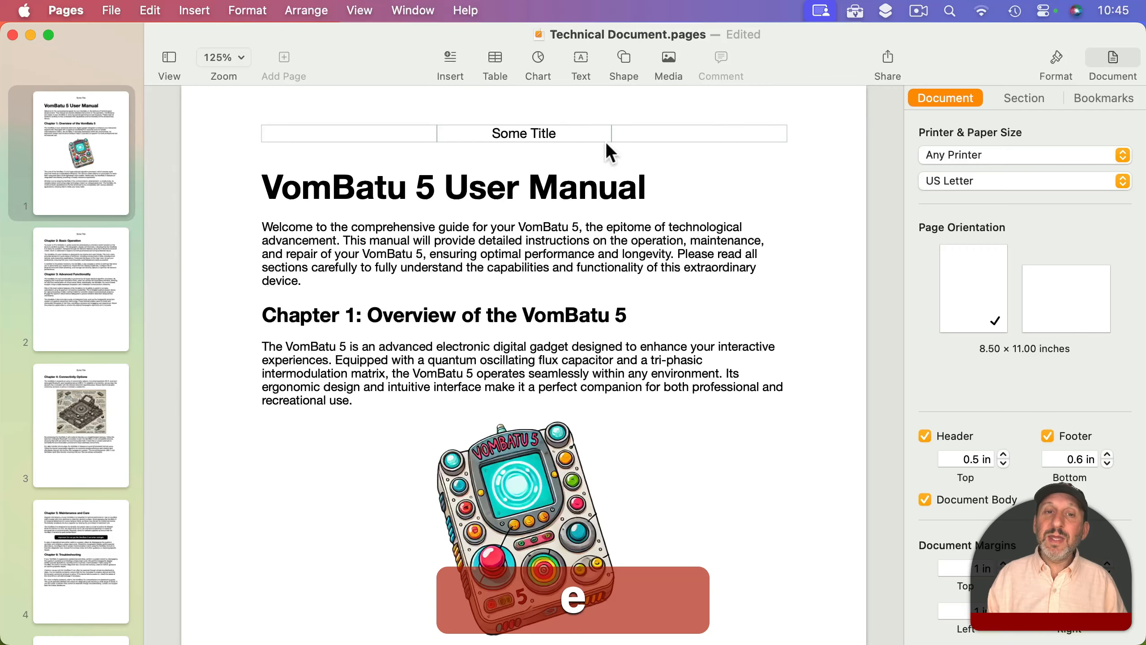
click(569, 154)
scroll(553, 346, down, 7)
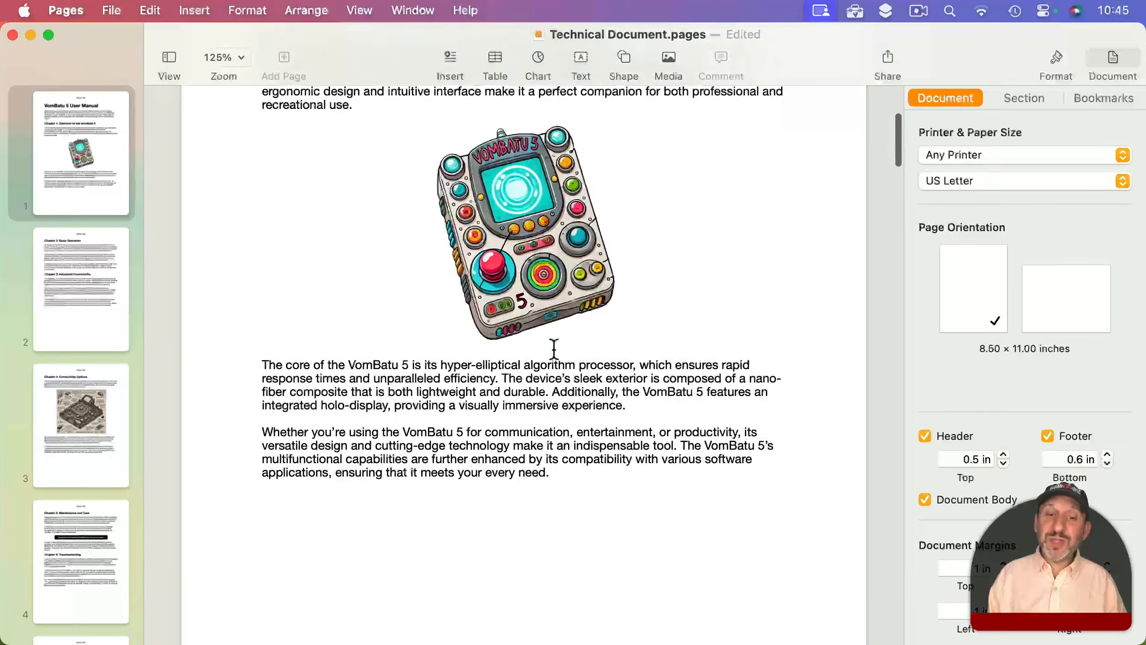
scroll(555, 348, down, 9)
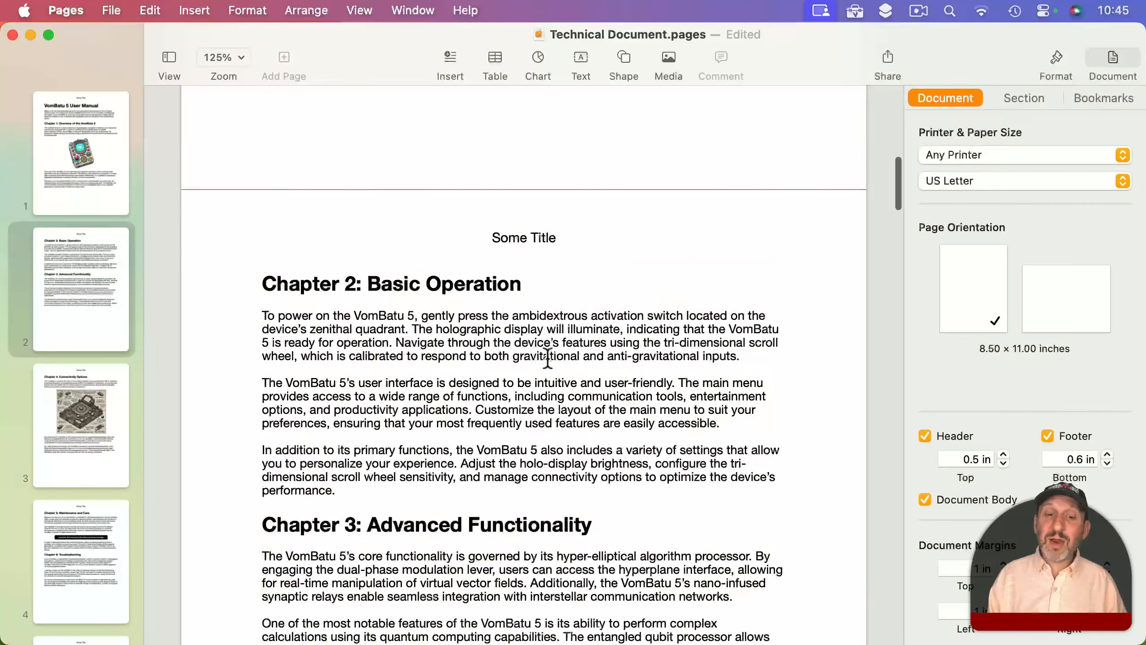
scroll(548, 357, down, 18)
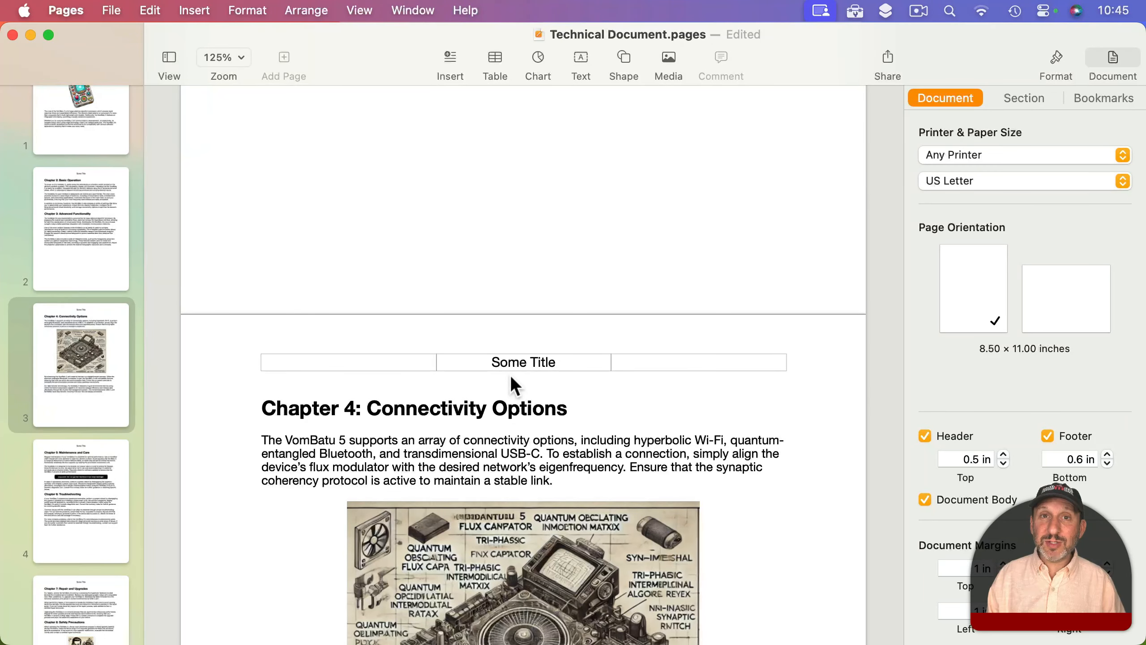
Delete the "Some Title" text from the center header section above Chapter 4 and return to the first page.
scroll(511, 375, down, 5)
click(579, 164)
drag(576, 159, 434, 158)
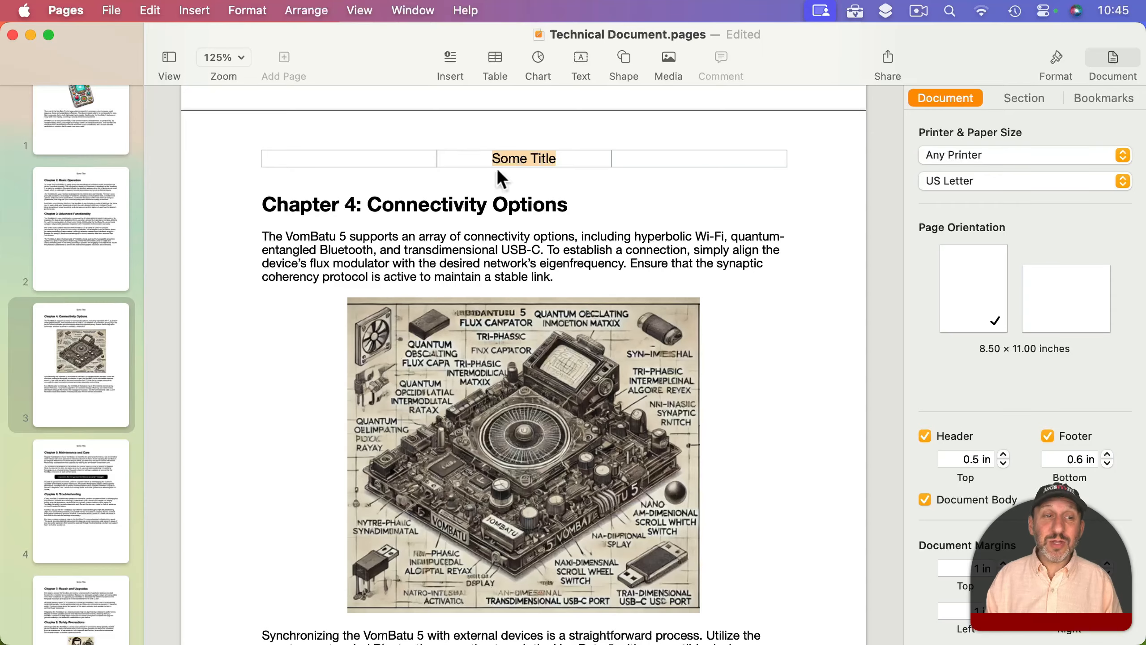
key(BackSpace)
scroll(543, 163, up, 5)
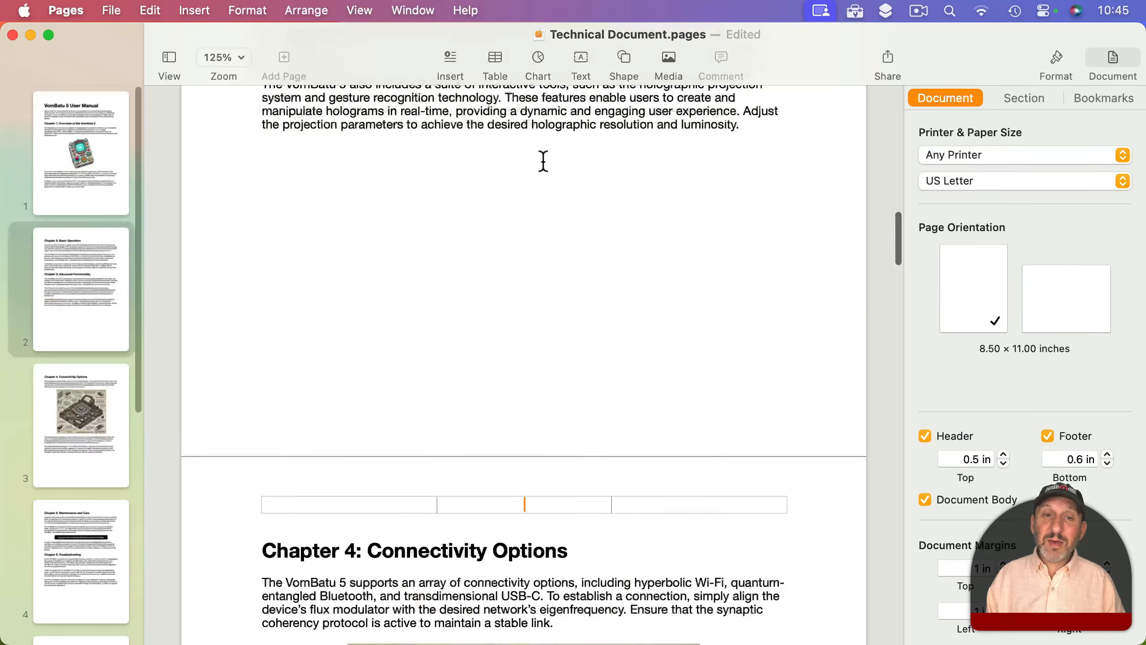
scroll(542, 161, up, 20)
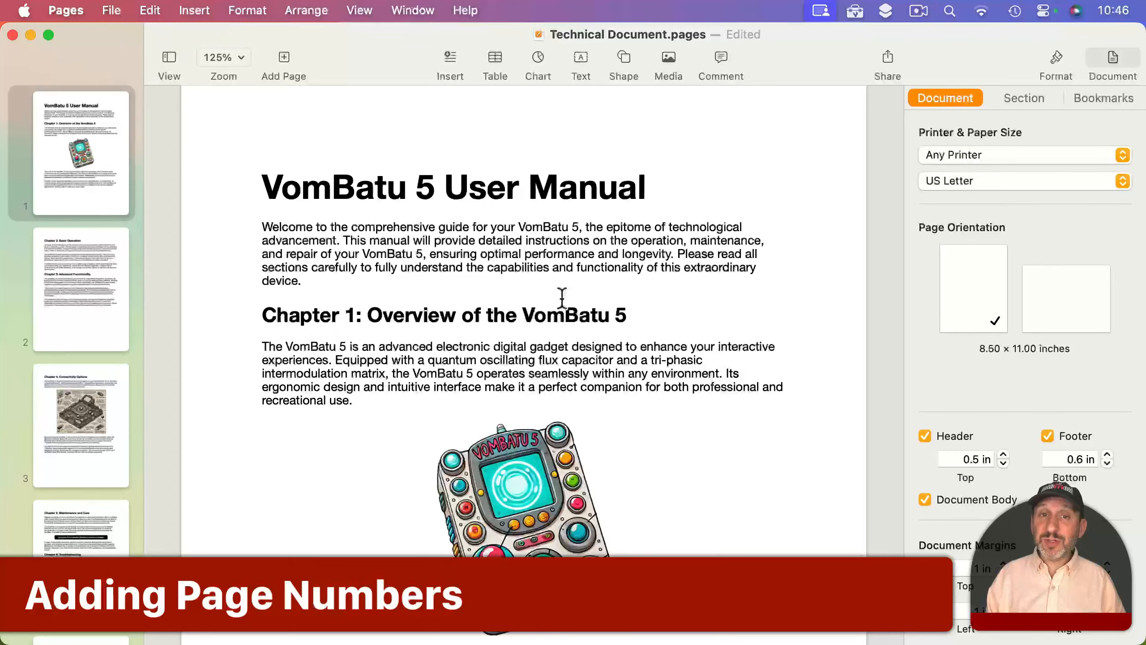
Enter a plain "1" in the center footer section of page 1 and check the footers on pages 2 and 3.
scroll(562, 298, down, 15)
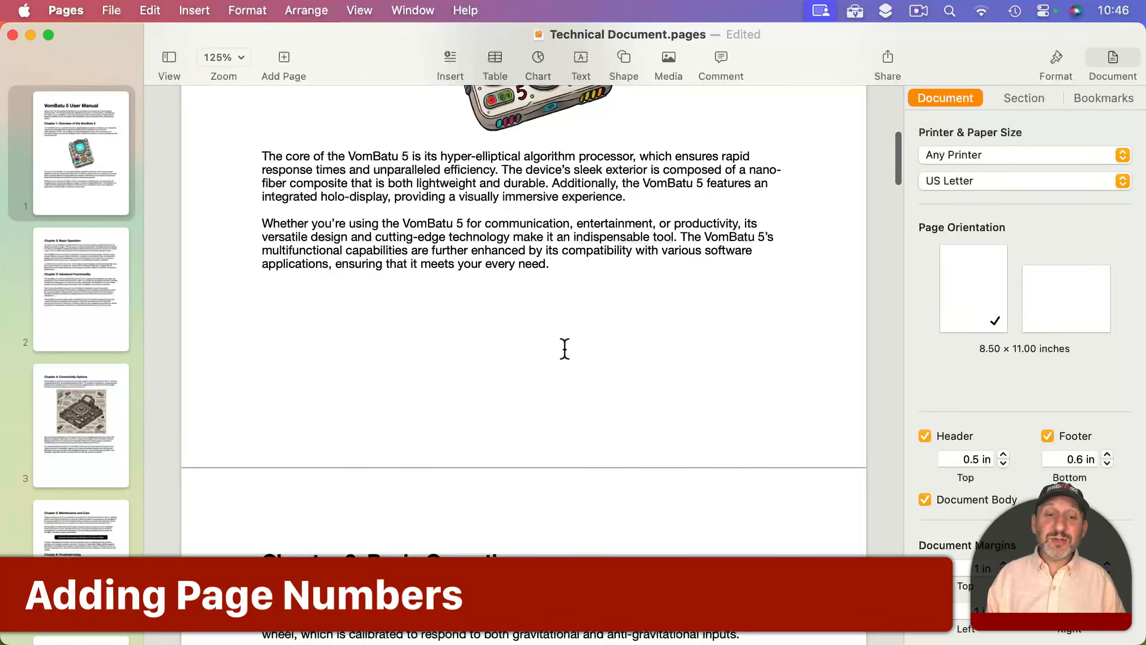
mouse_move(512, 412)
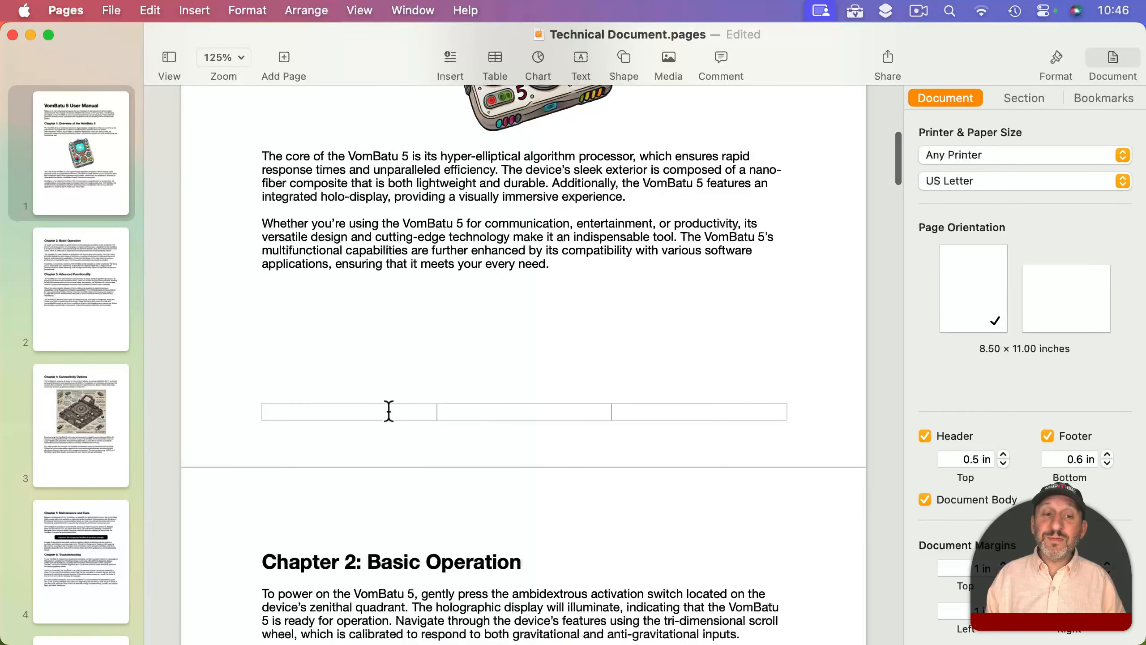
click(530, 413)
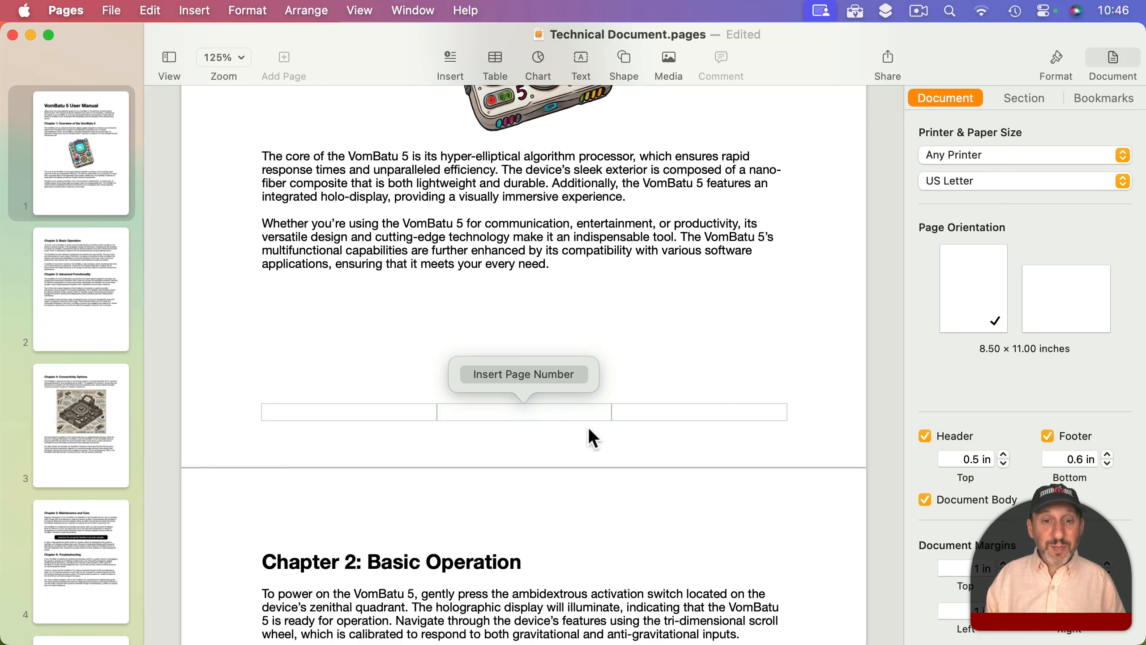
text(1)
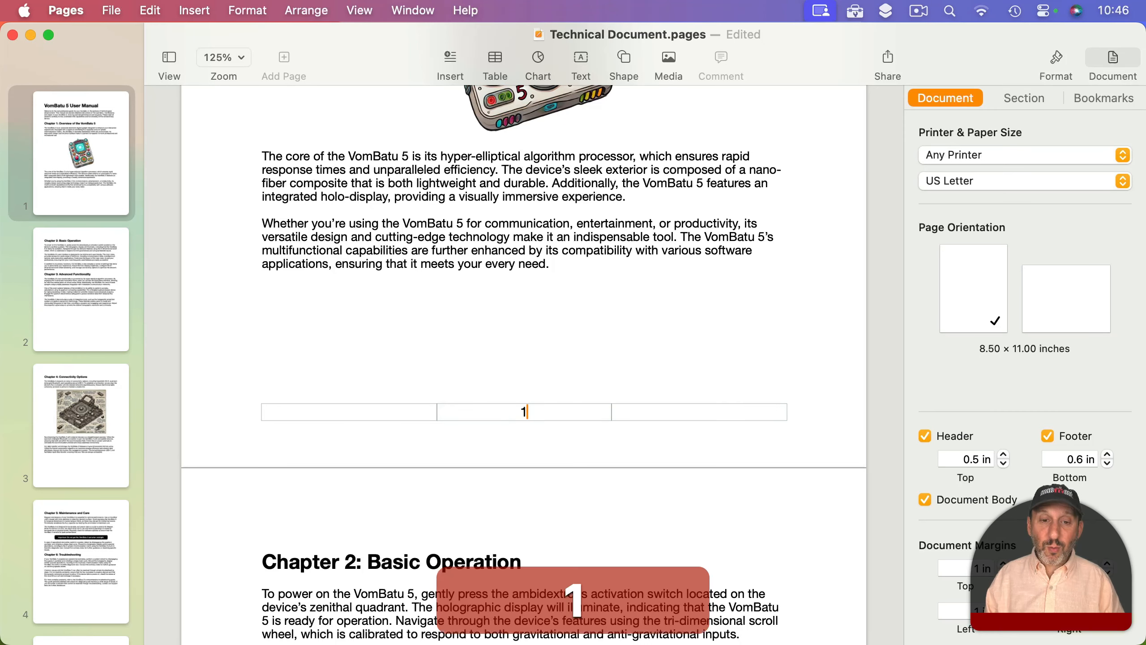
click(589, 454)
scroll(589, 453, down, 10)
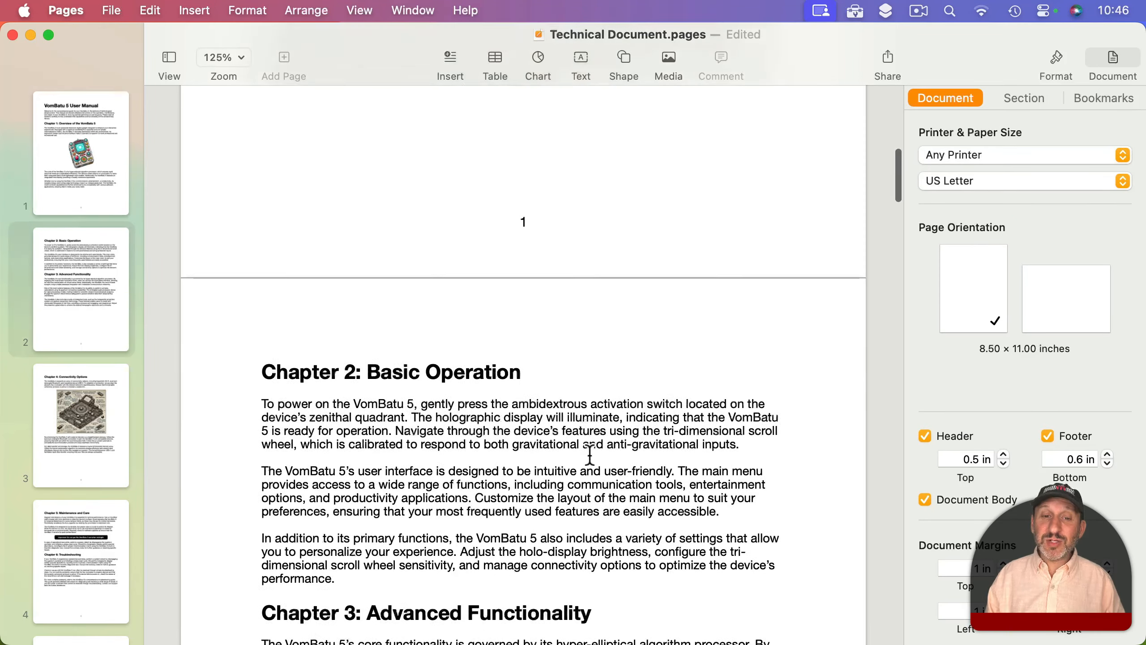
scroll(590, 453, down, 15)
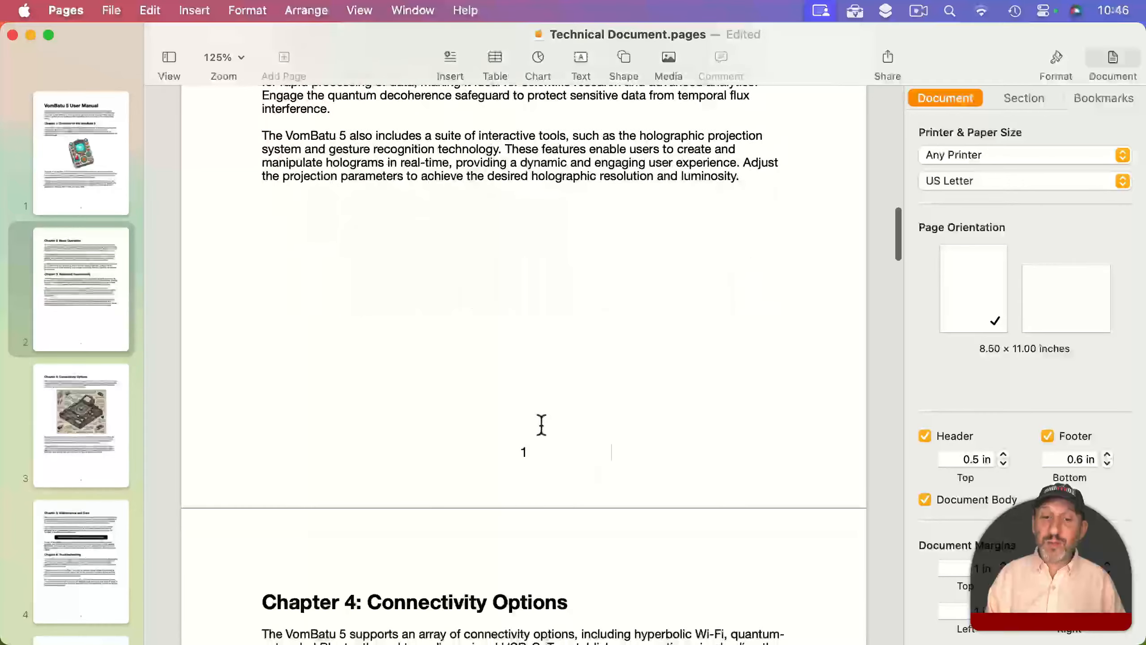
scroll(538, 453, down, 3)
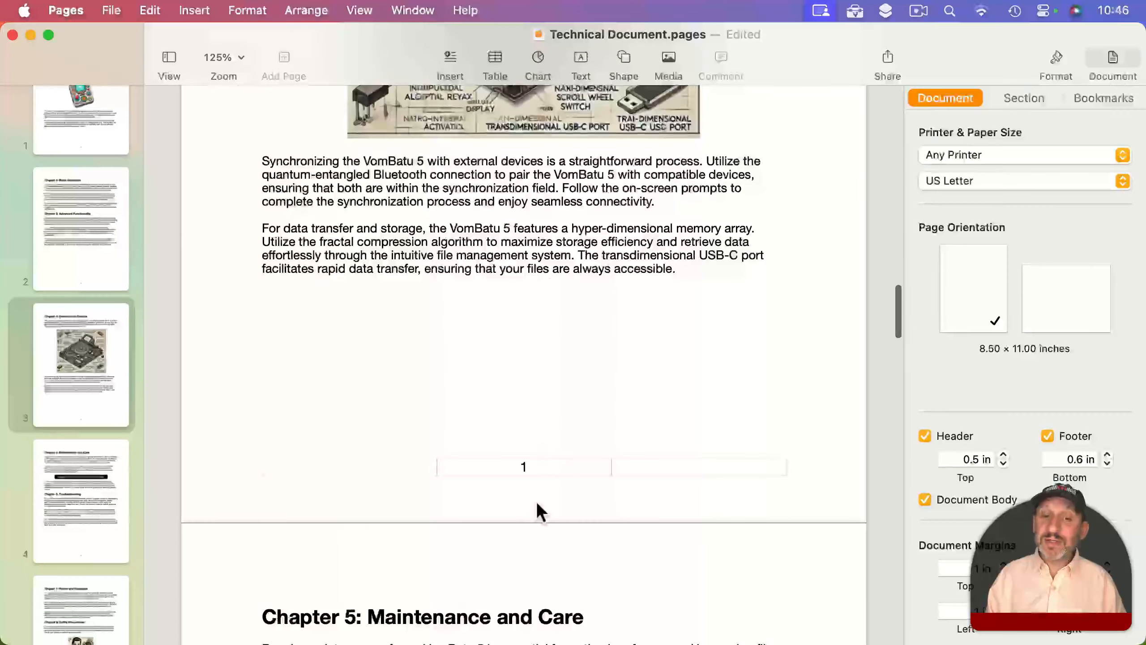
Replace the plain number in page 1's center footer with an automatic page number in the "1" format and check the next page's footer.
scroll(536, 501, up, 15)
scroll(535, 500, up, 10)
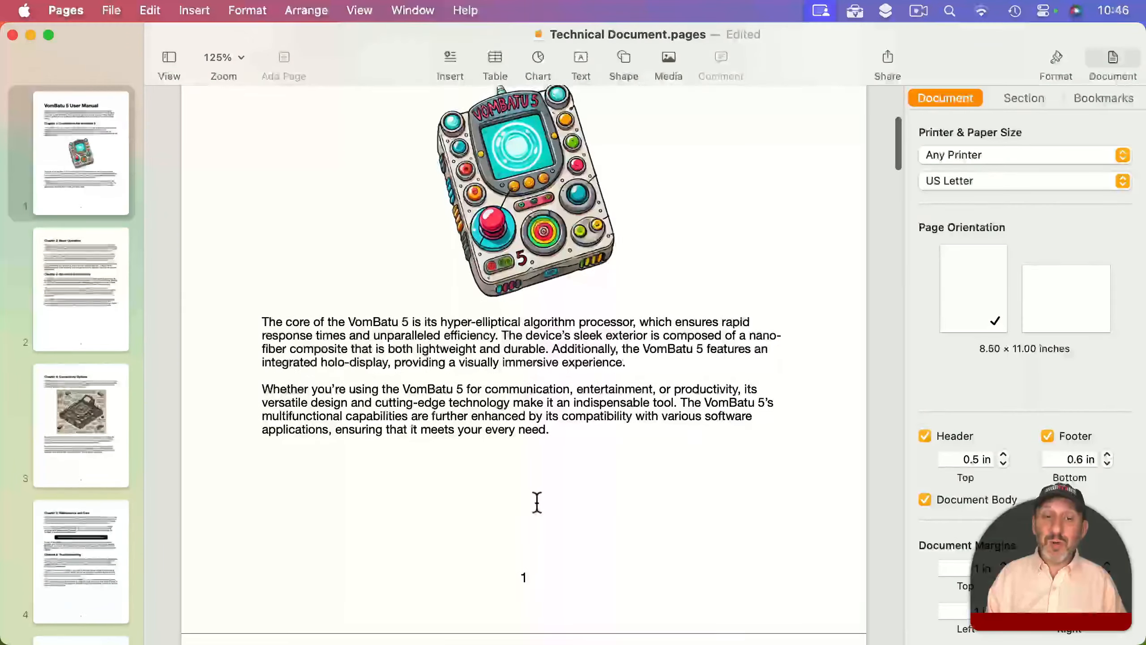
click(527, 537)
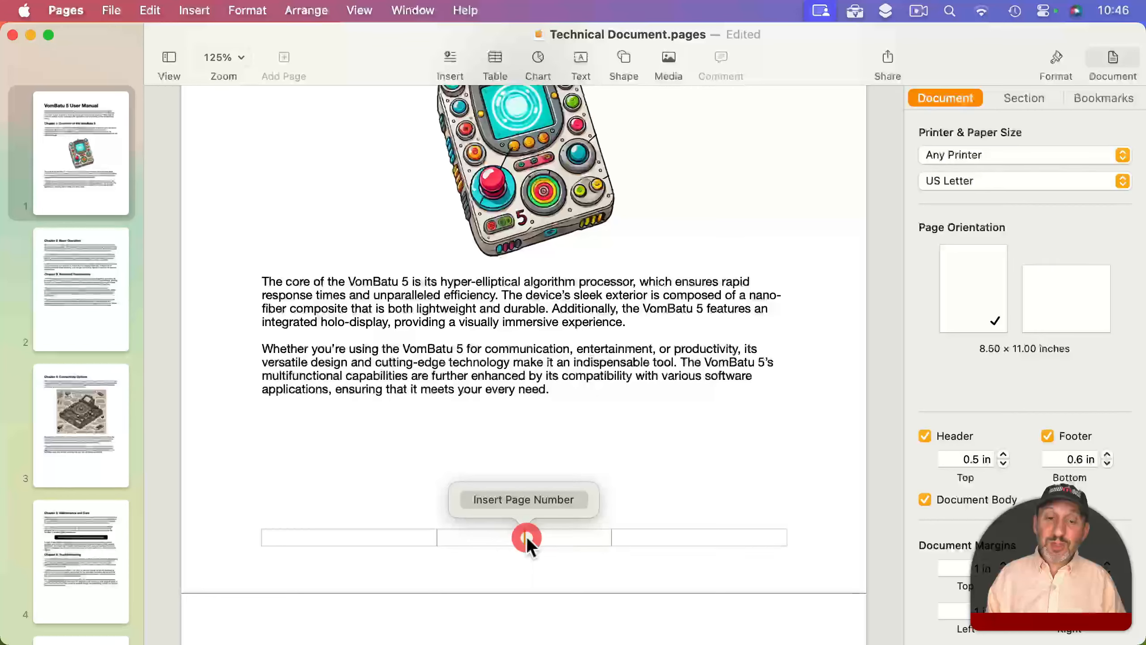
click(513, 498)
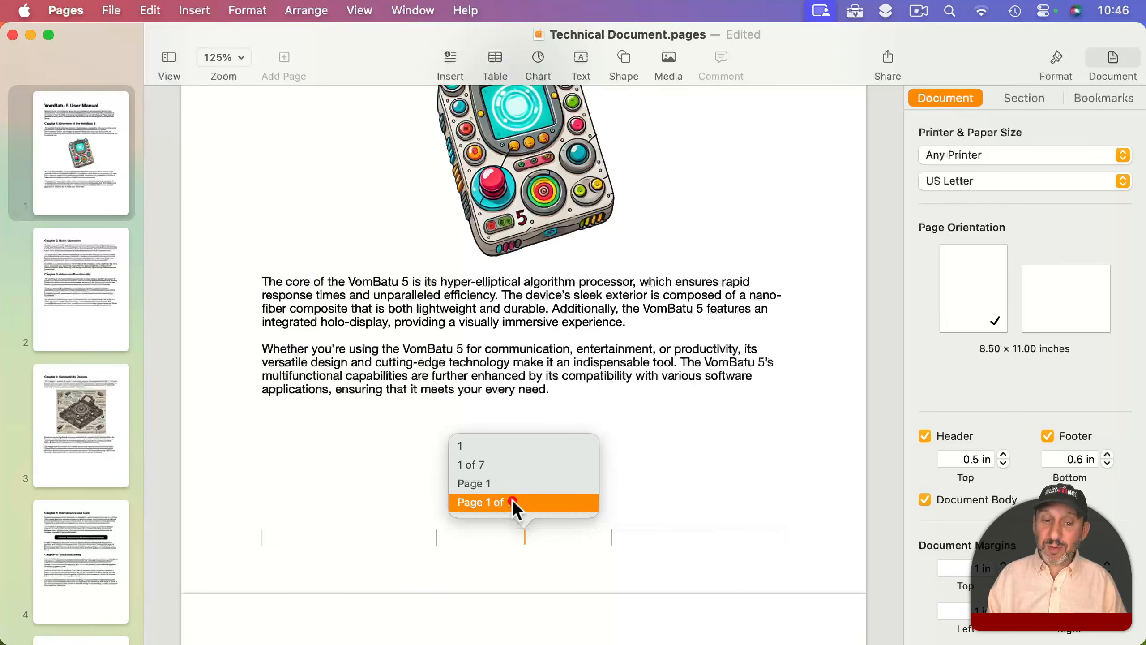
click(481, 445)
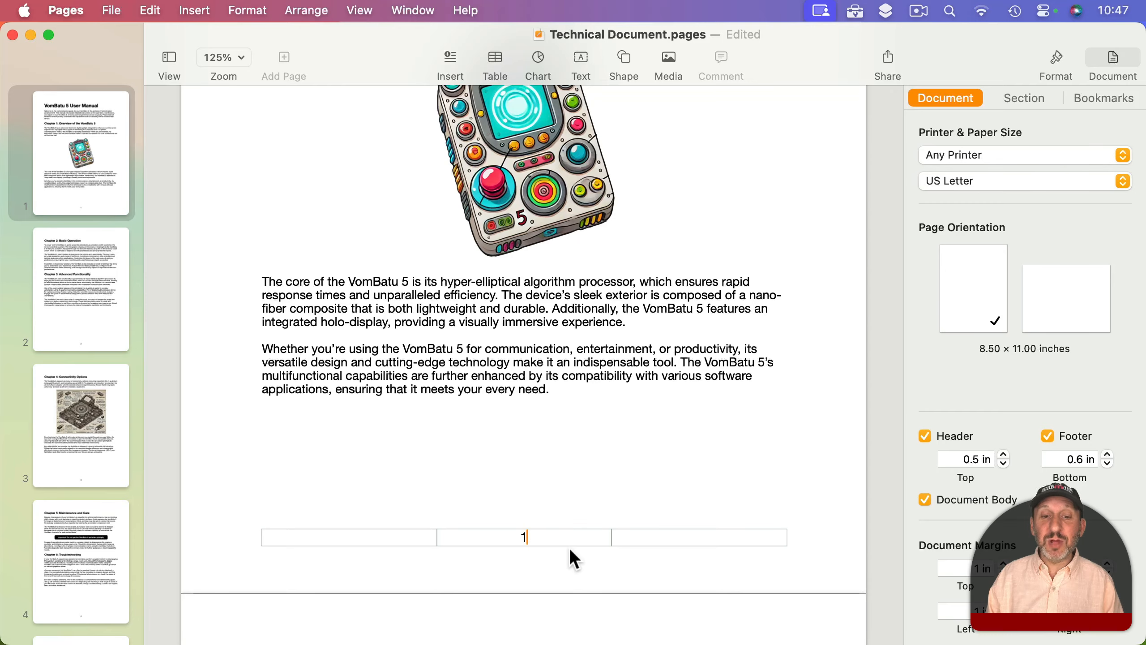
scroll(569, 548, down, 1)
scroll(569, 547, down, 15)
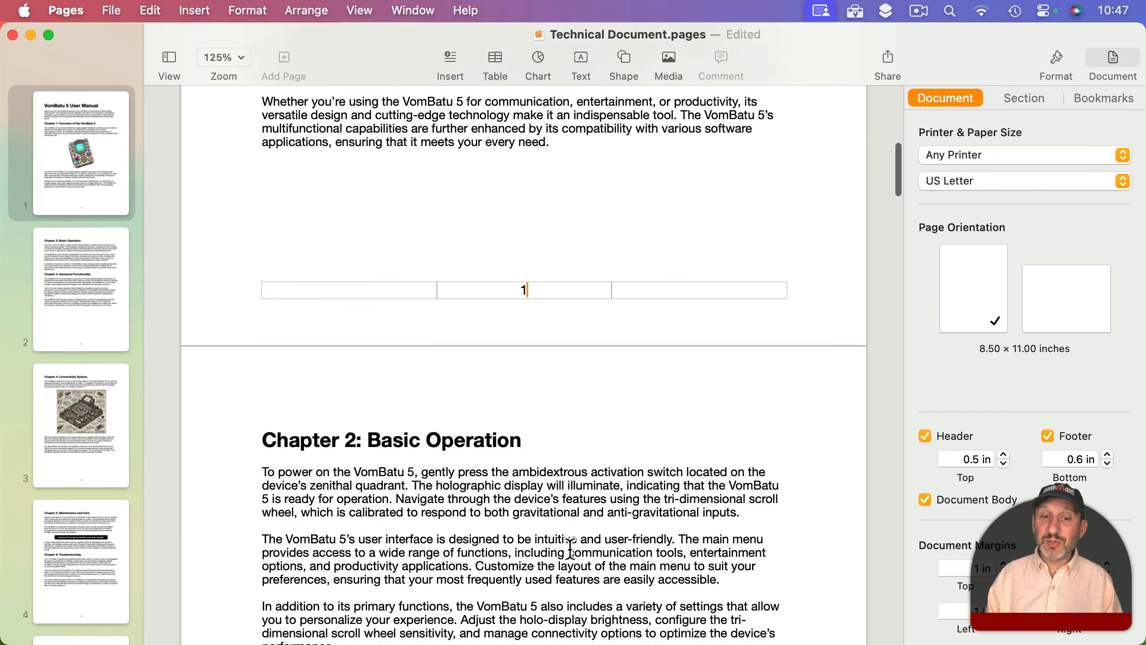
scroll(570, 548, down, 15)
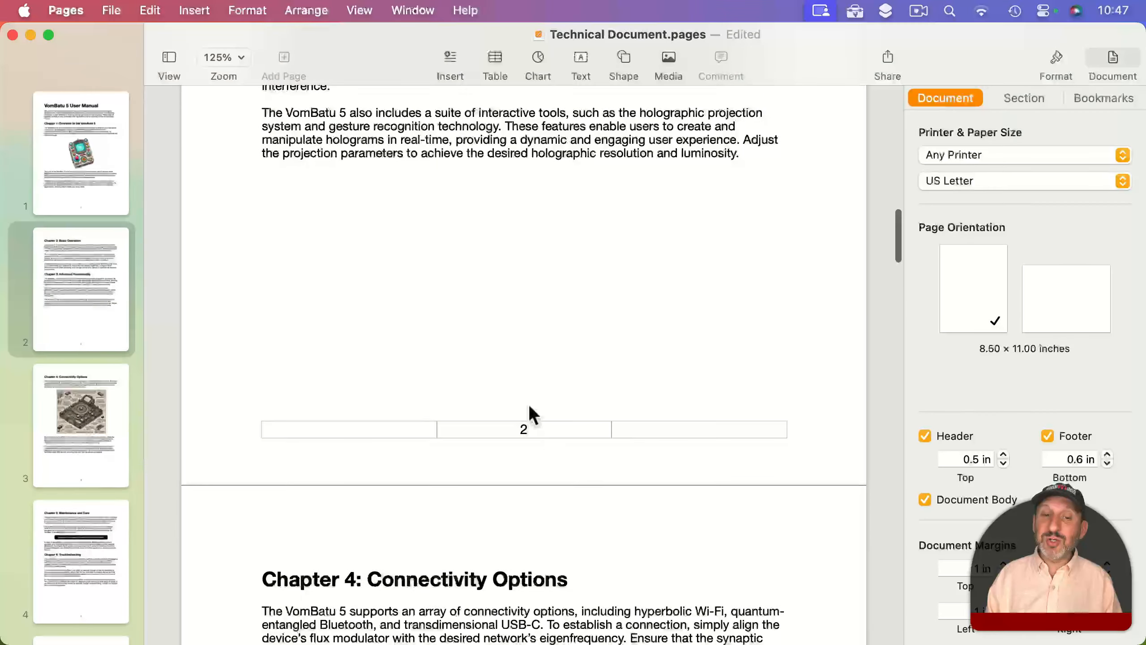
Delete the page number from page 3's center footer section and check the footers on pages 2 and 1.
scroll(561, 531, down, 10)
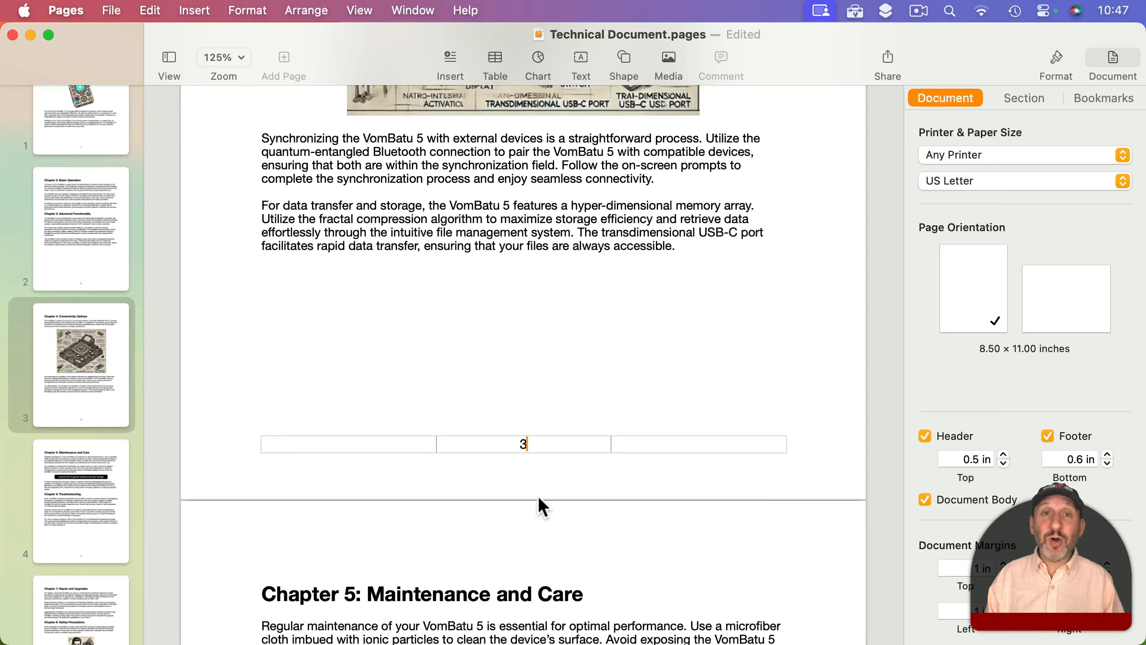
key(BackSpace)
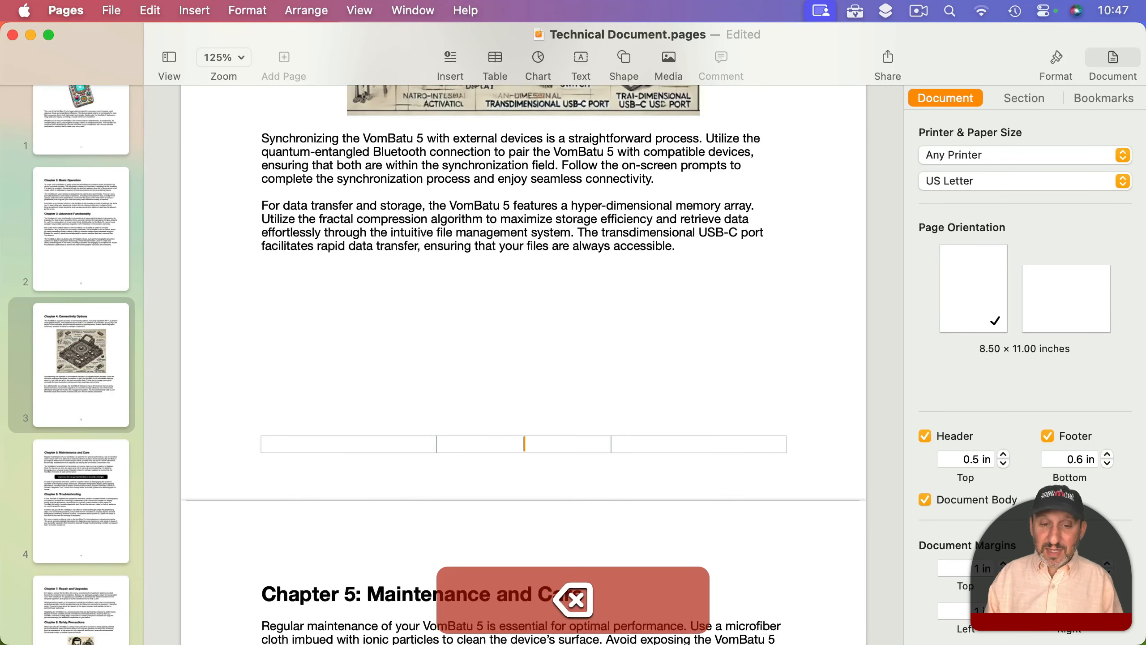
click(544, 434)
scroll(544, 431, up, 10)
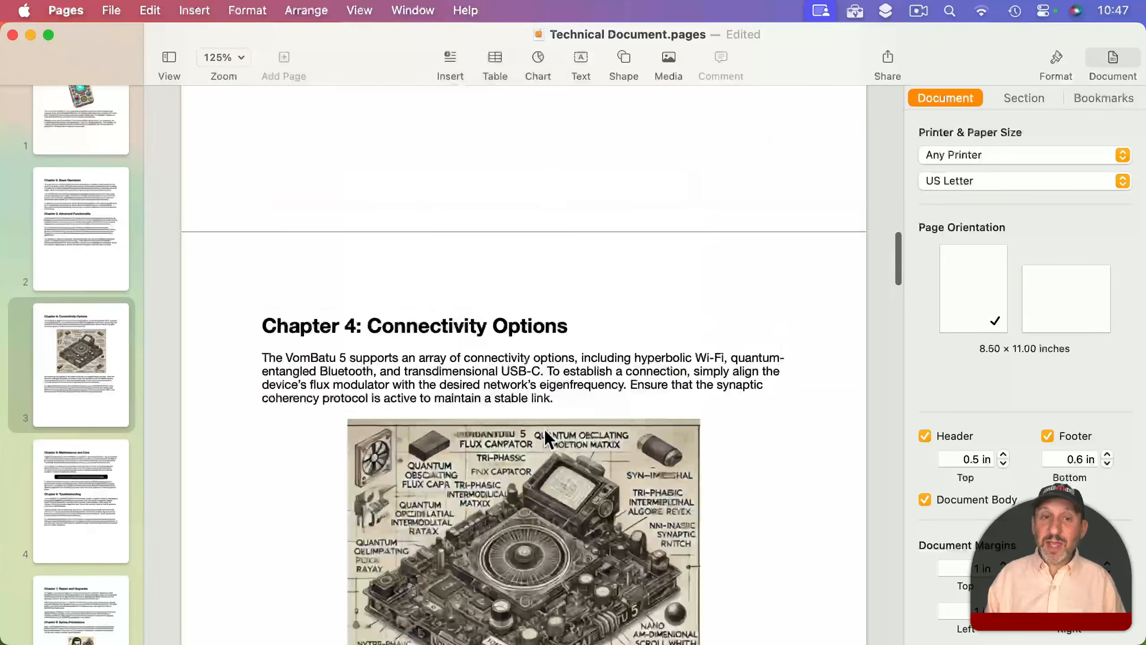
scroll(543, 416, up, 3)
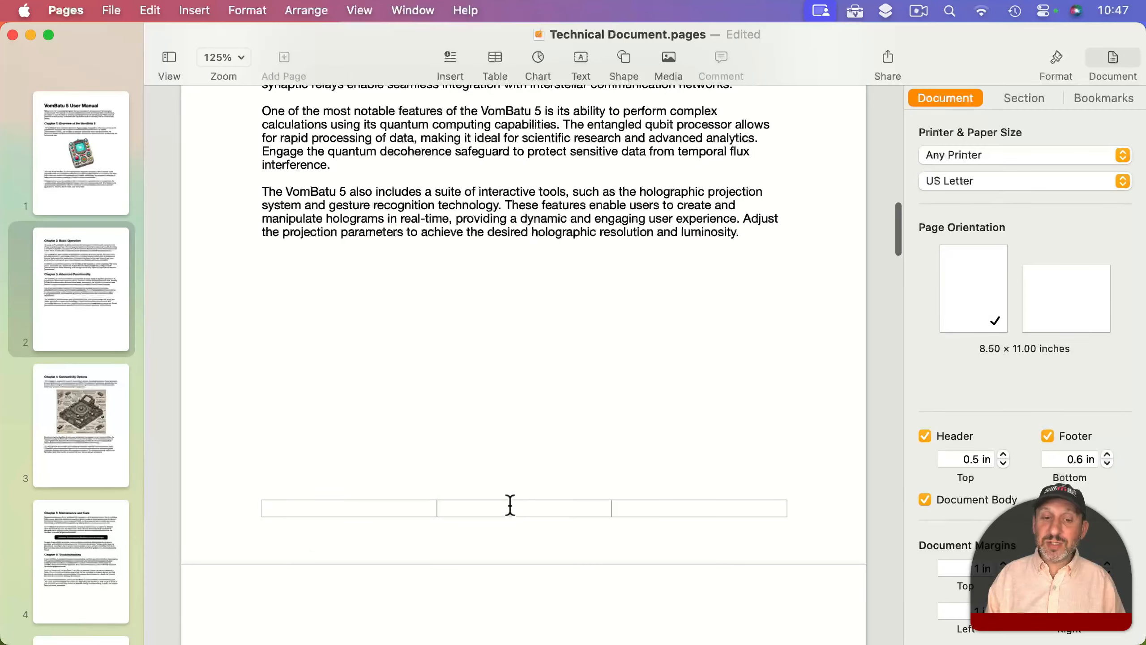
scroll(511, 506, up, 15)
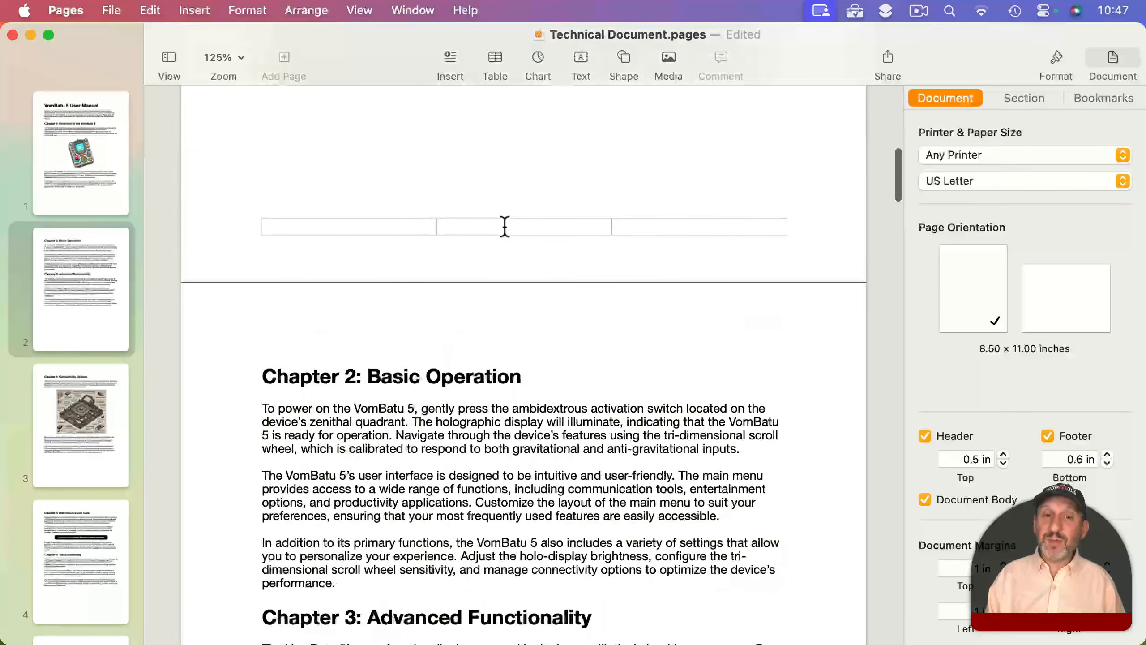
scroll(514, 316, up, 5)
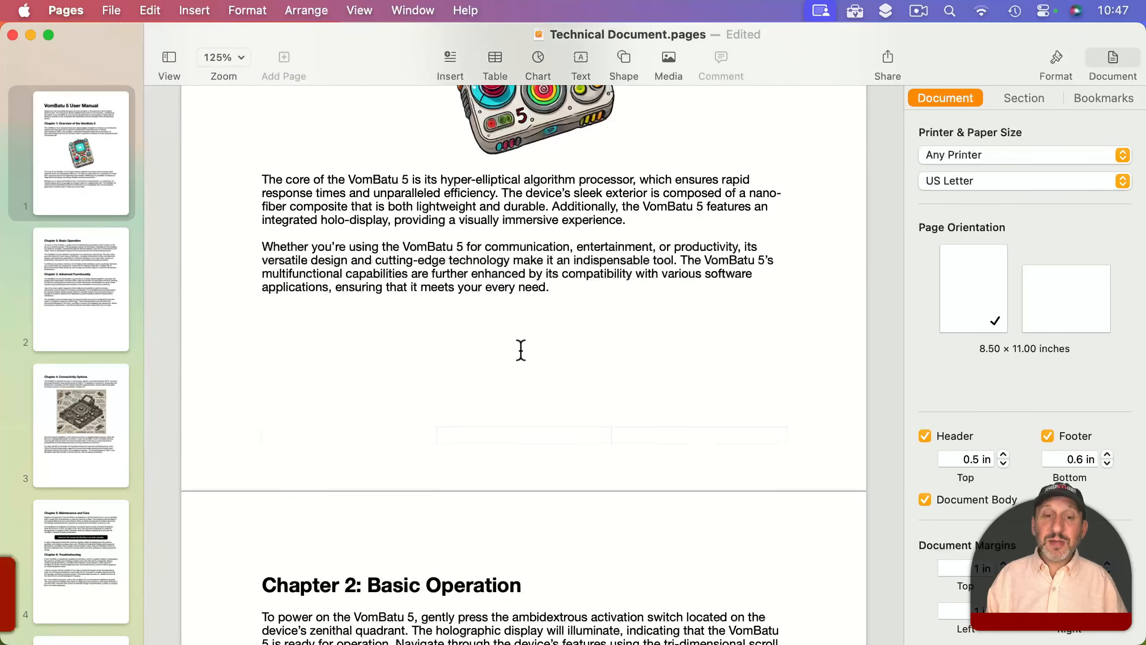
Insert an automatic page number in the "Page 1 of 7" format in page 1's center footer section and check page 2's footer.
click(524, 433)
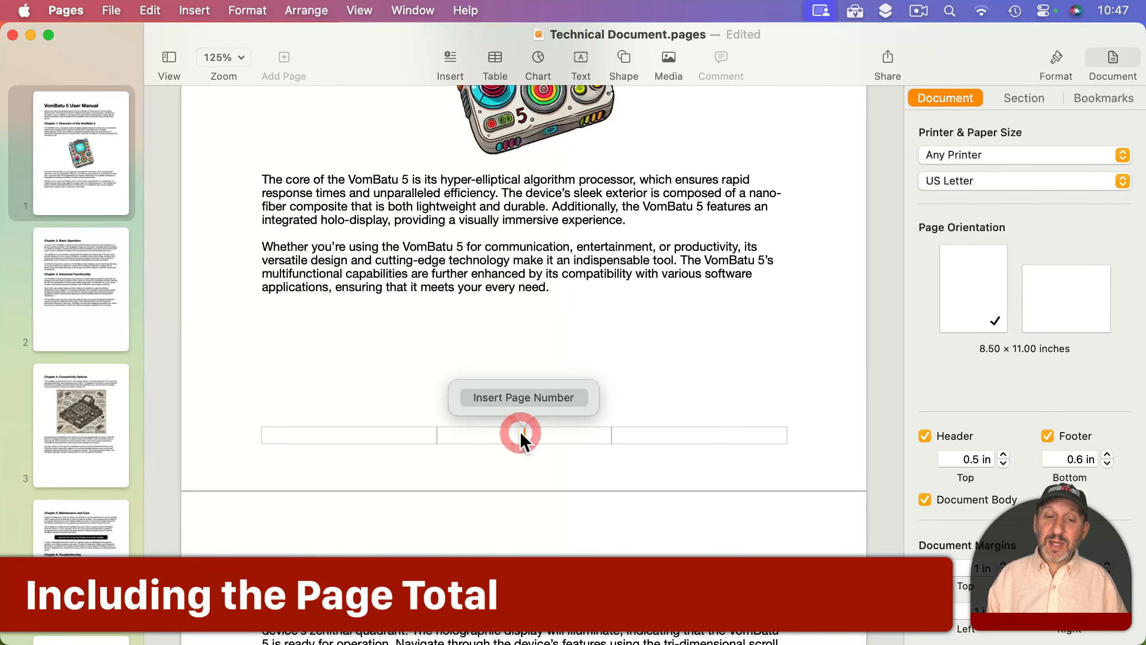
click(536, 392)
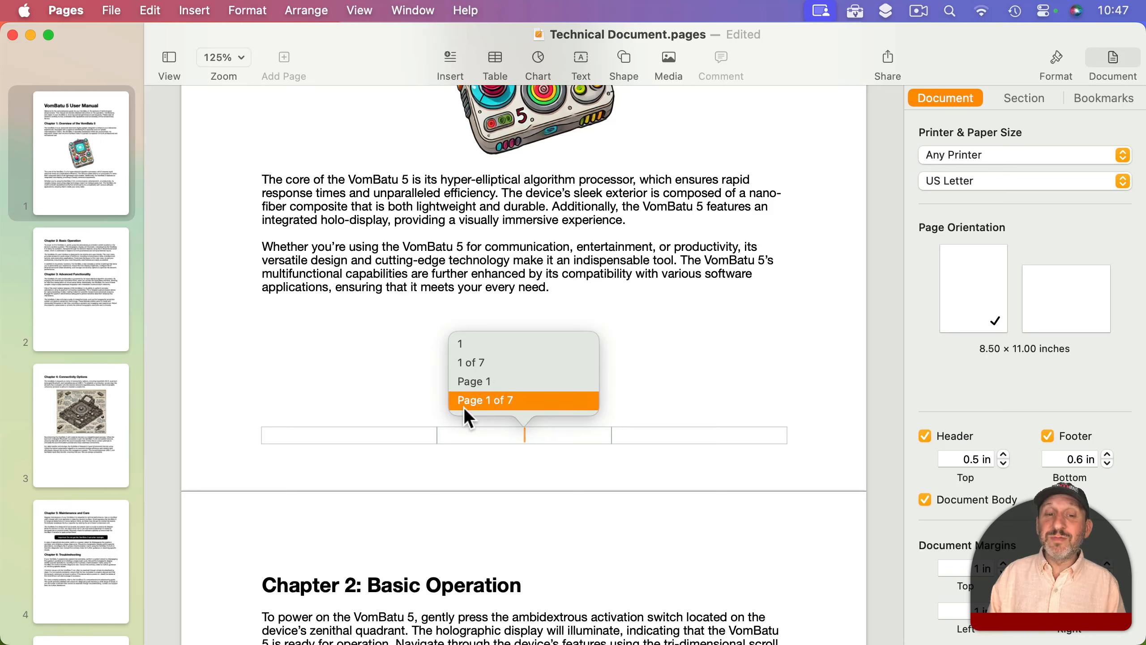
click(473, 400)
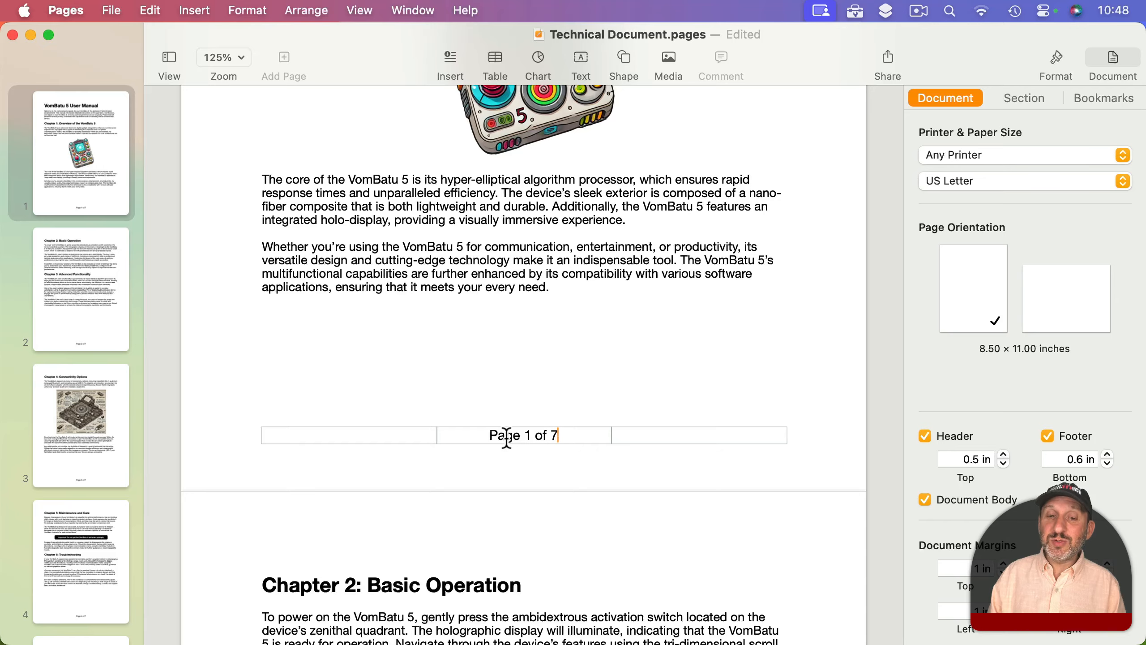
scroll(622, 479, down, 20)
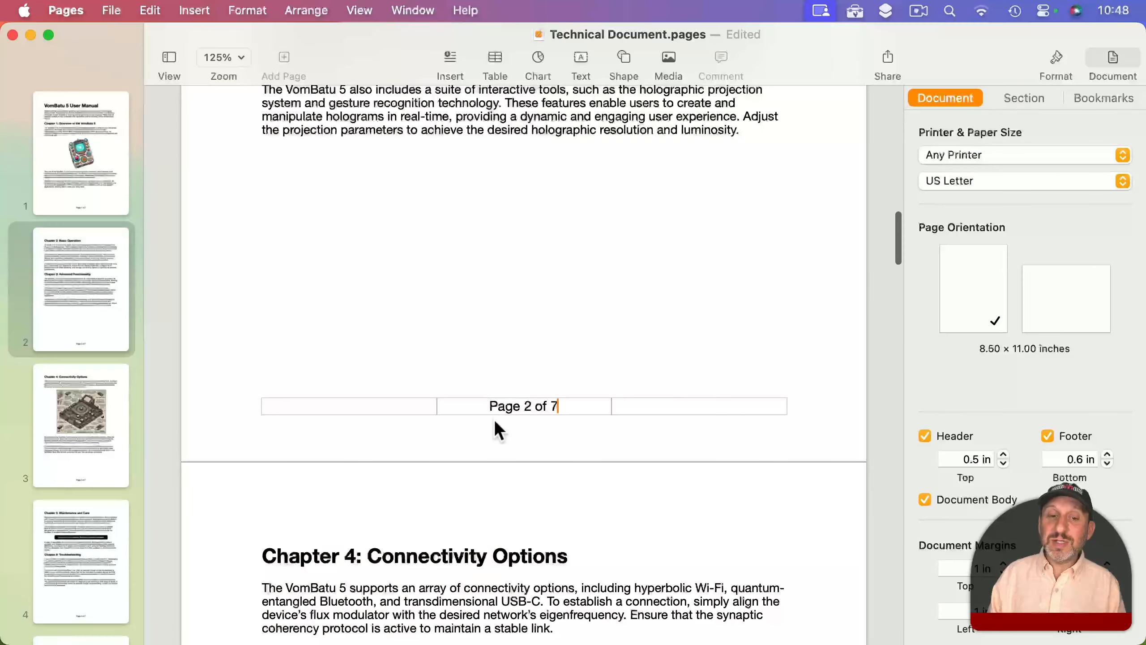
Change the word "Page" to lowercase "page" in page 2's center footer section and check the footer on page 1.
click(496, 410)
double_click(495, 409)
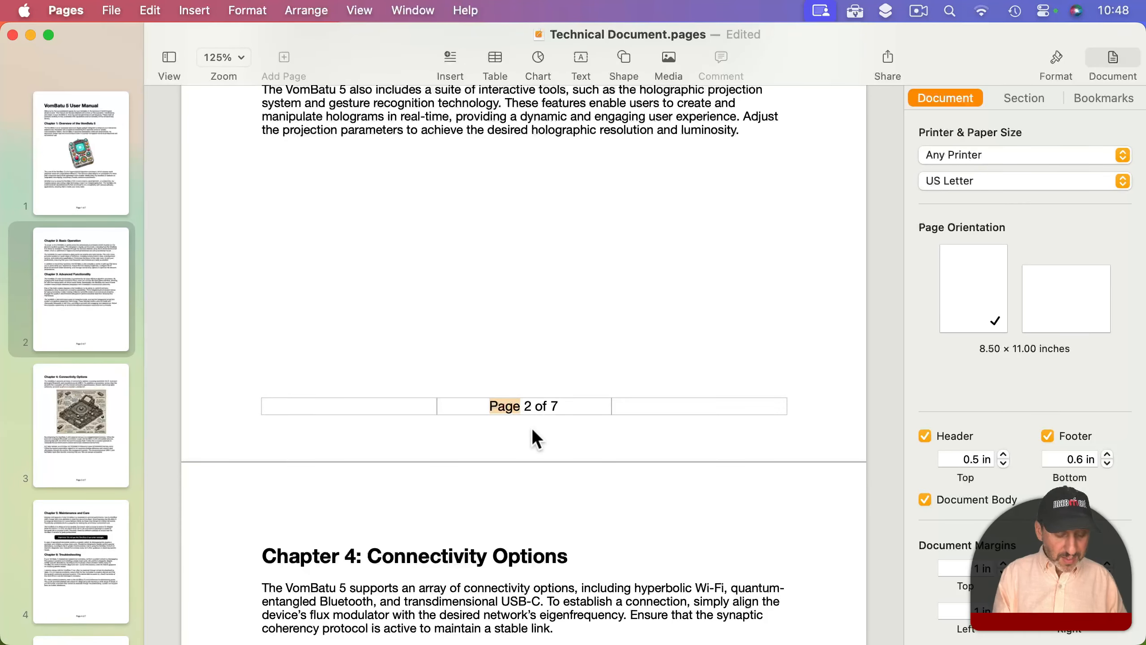
text(page)
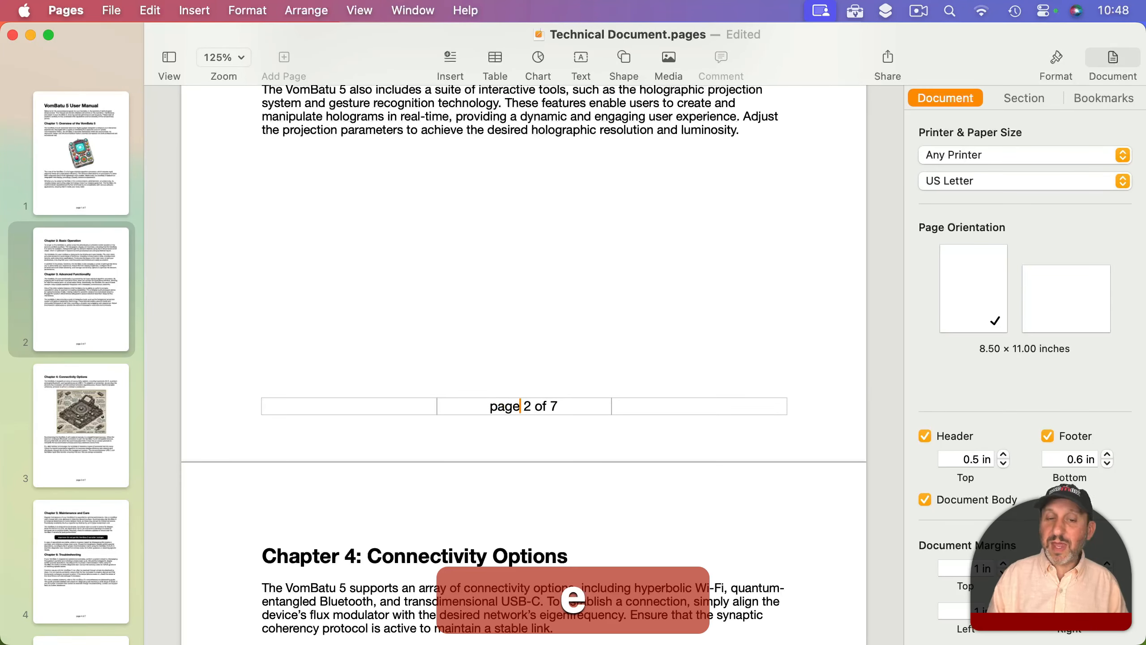
scroll(492, 420, up, 15)
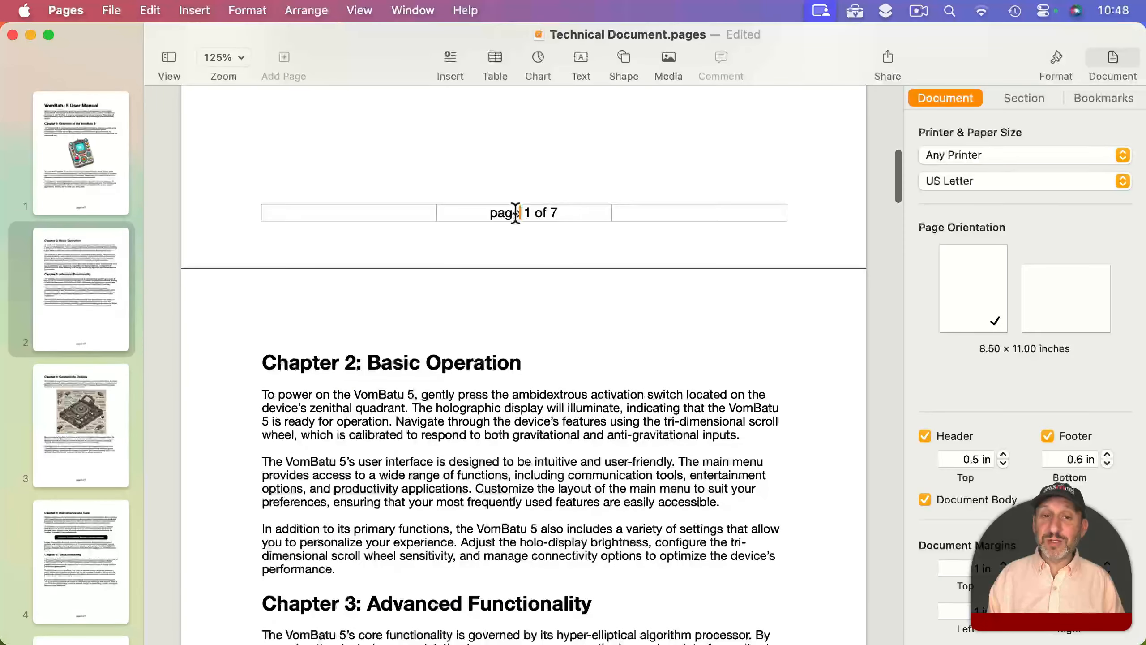
Add " xxx" after the page total in page 1's center footer section and check the footers on the following pages.
double_click(540, 214)
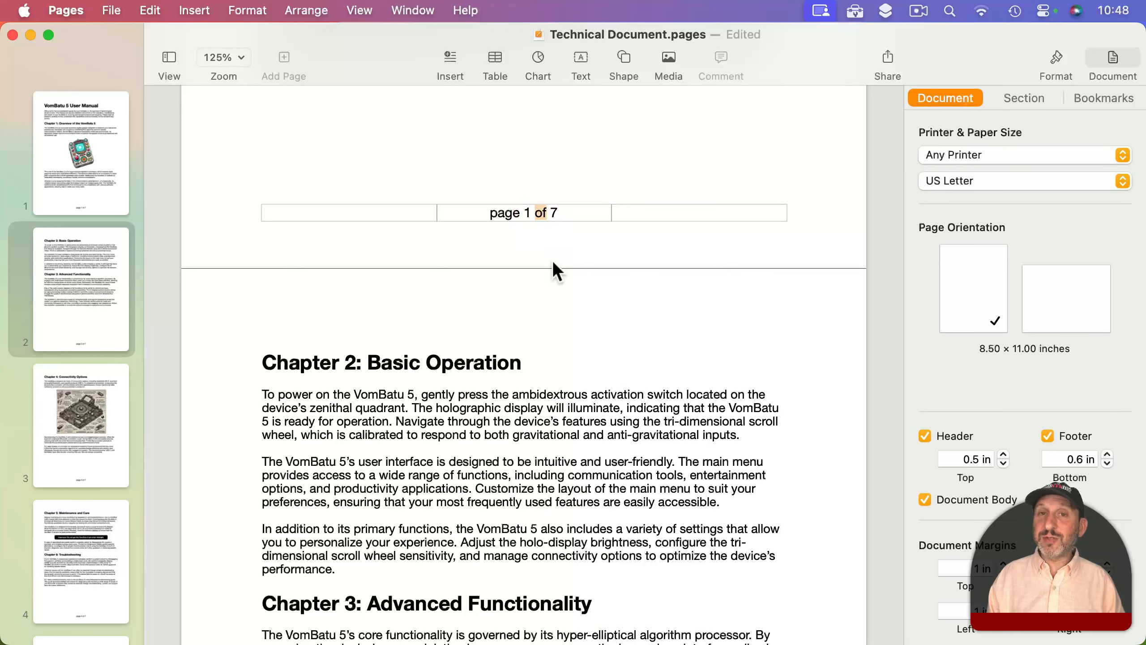
double_click(505, 213)
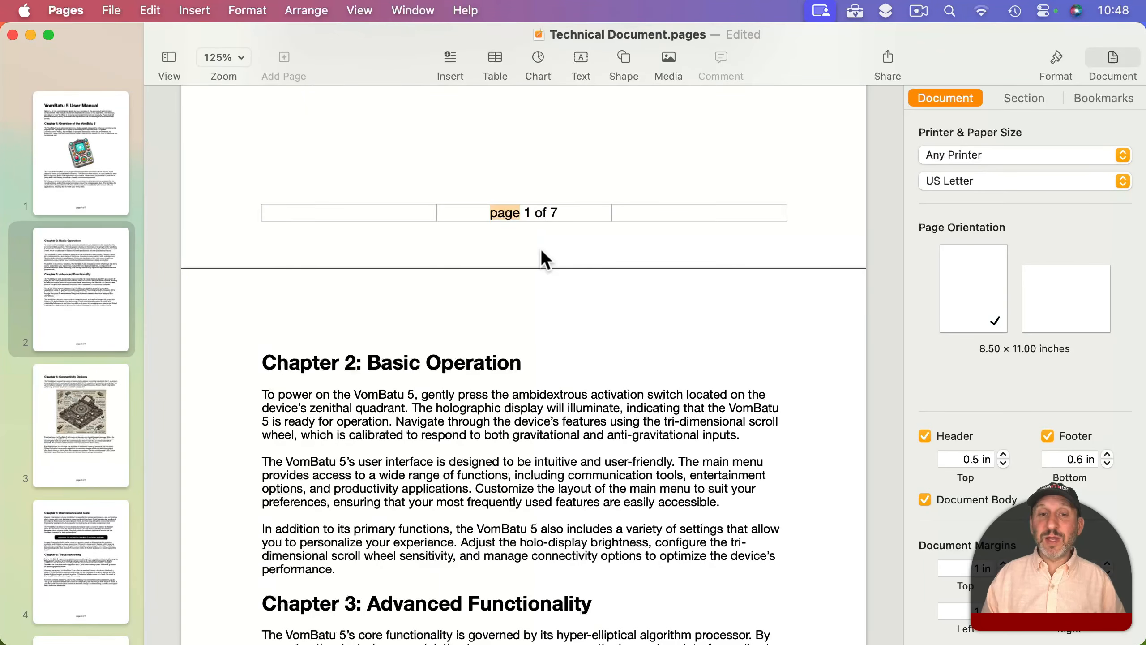
click(581, 213)
text(xxx)
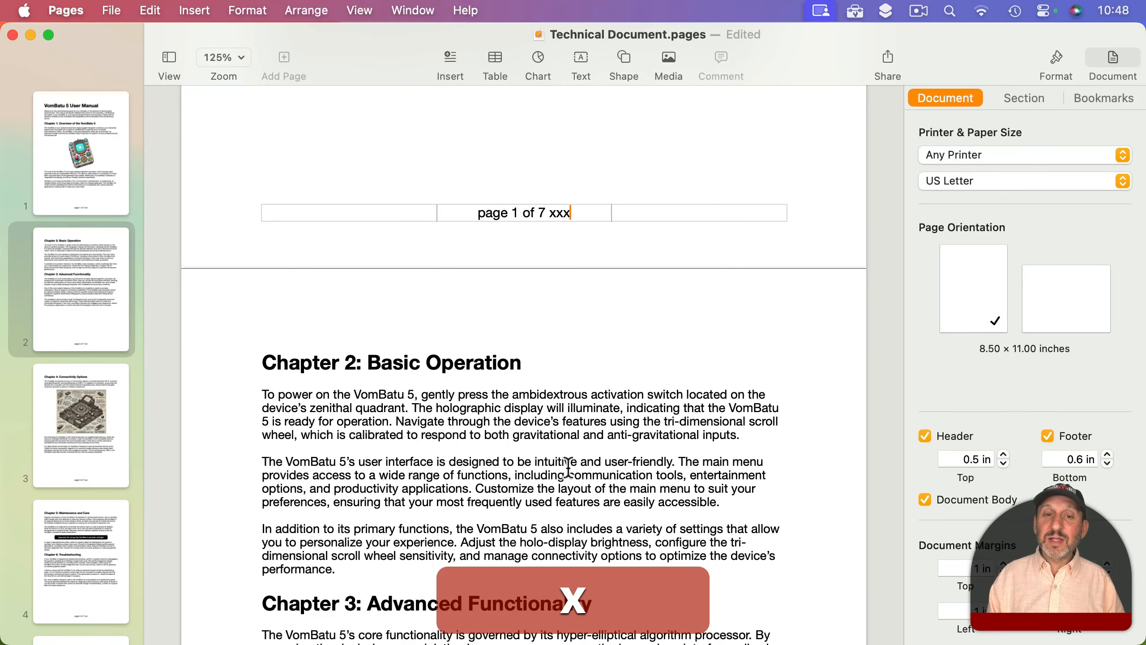
scroll(568, 466, down, 15)
scroll(568, 466, down, 2)
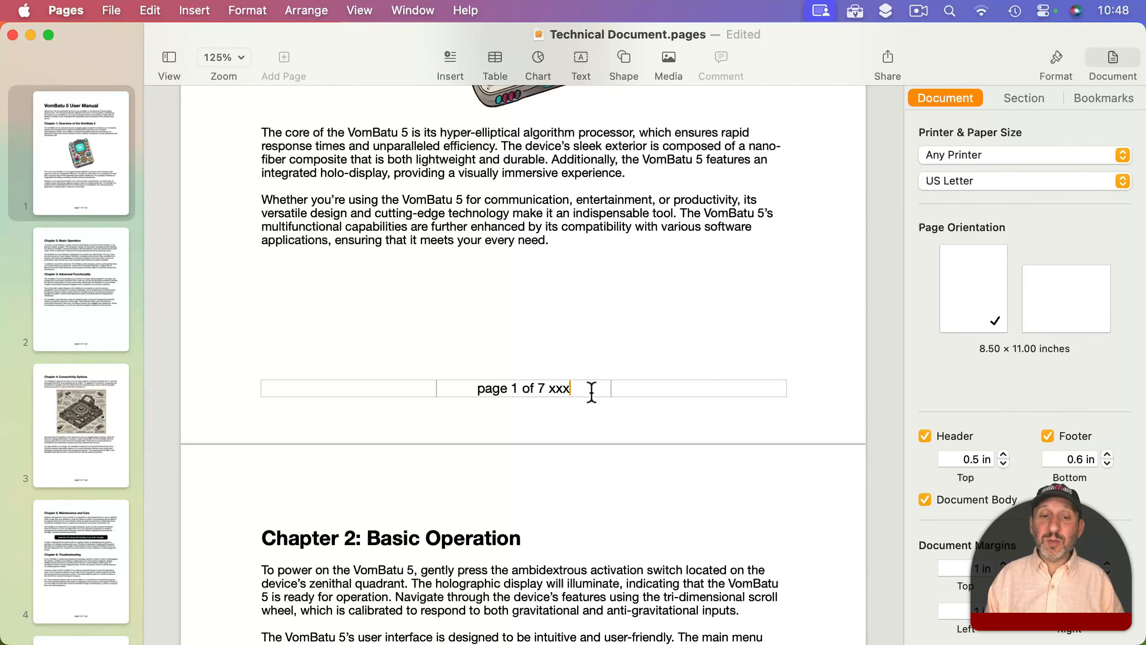
Replace page 1's center footer text with a page number, " / " and the page count, and check the next page's footer.
drag(591, 392, 444, 389)
key(BackSpace)
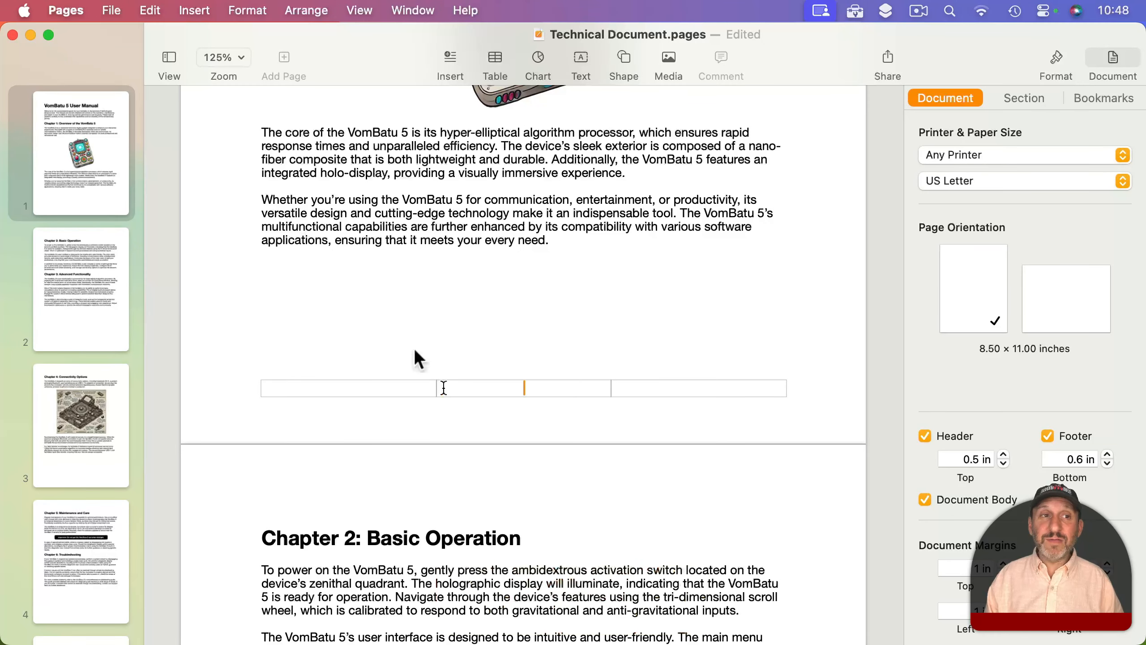
click(194, 10)
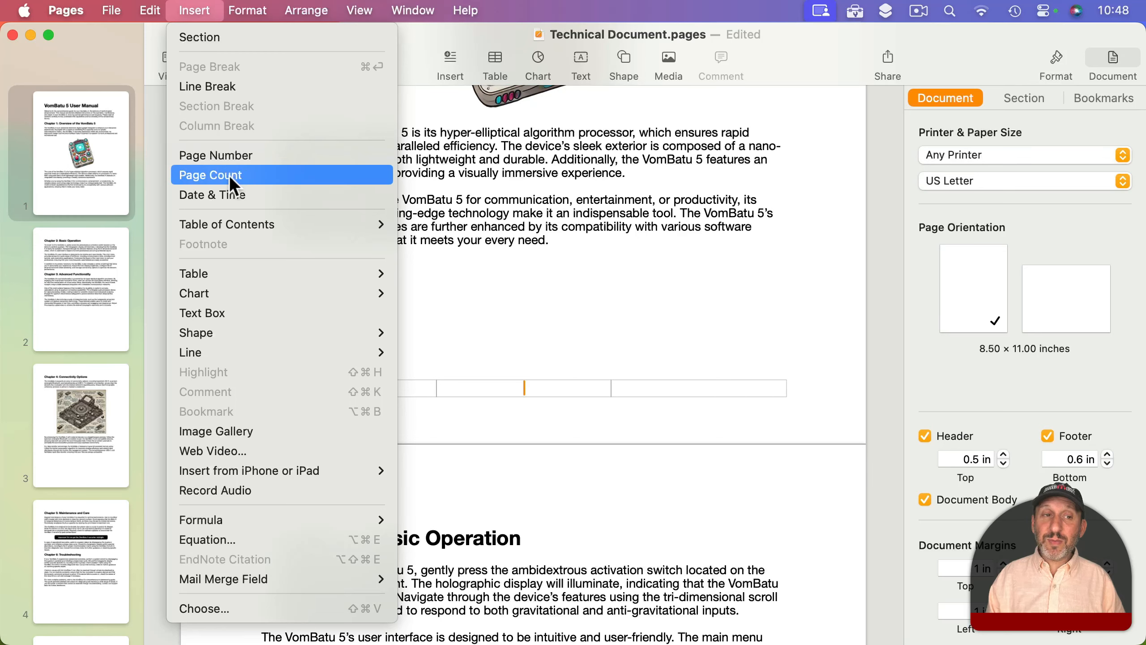
click(226, 158)
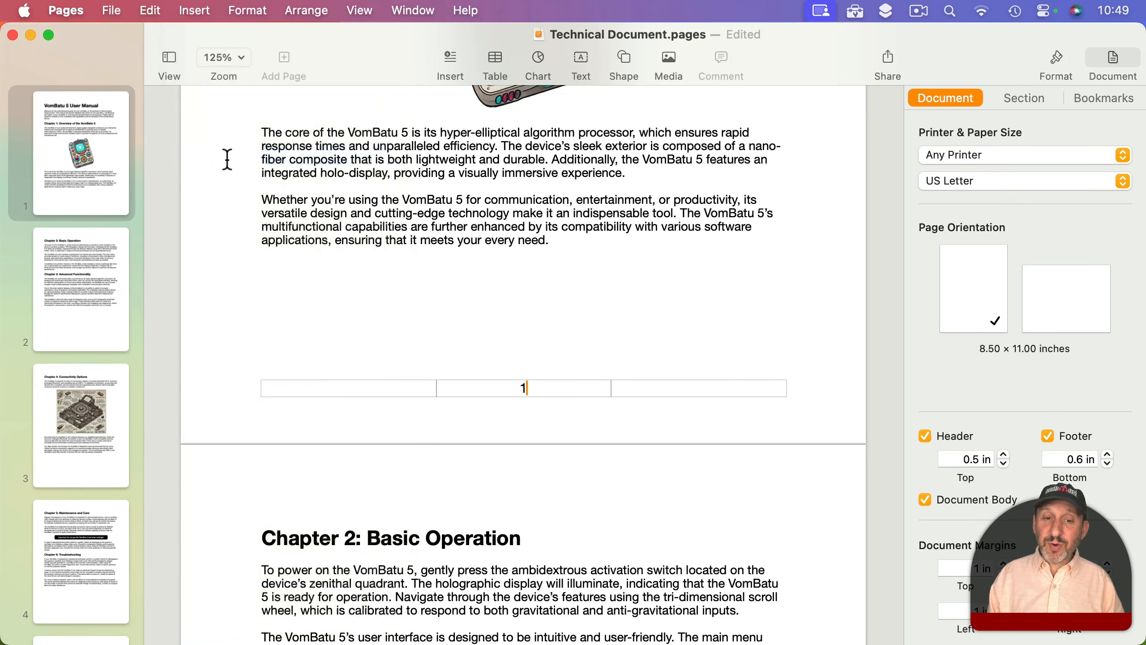
text(/)
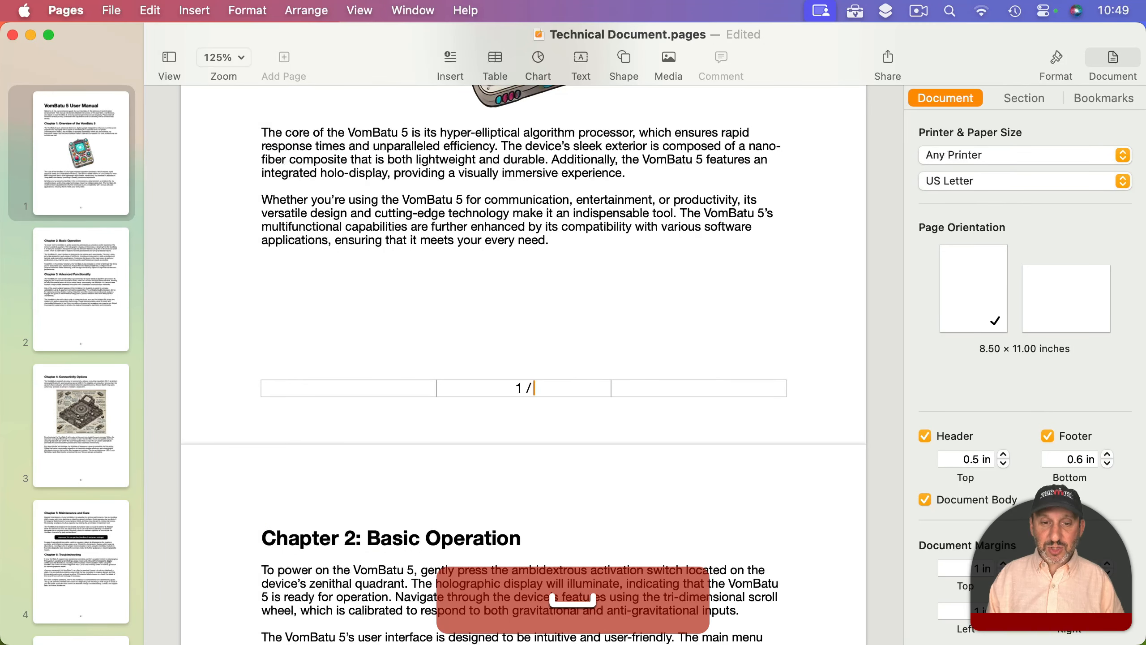
click(192, 10)
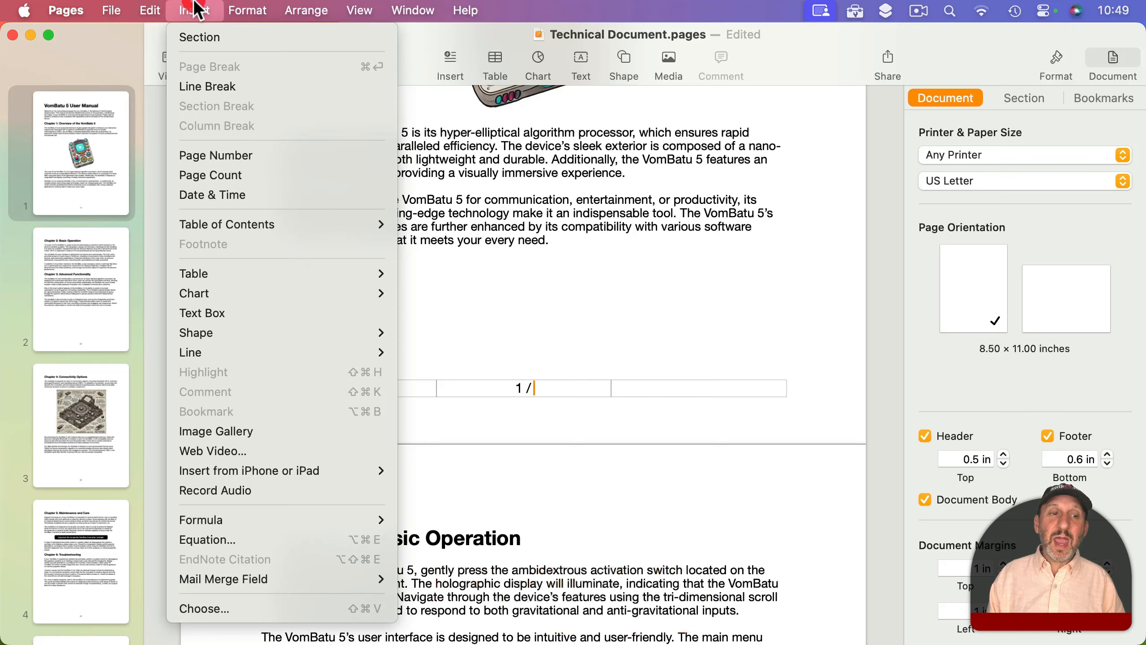
click(224, 169)
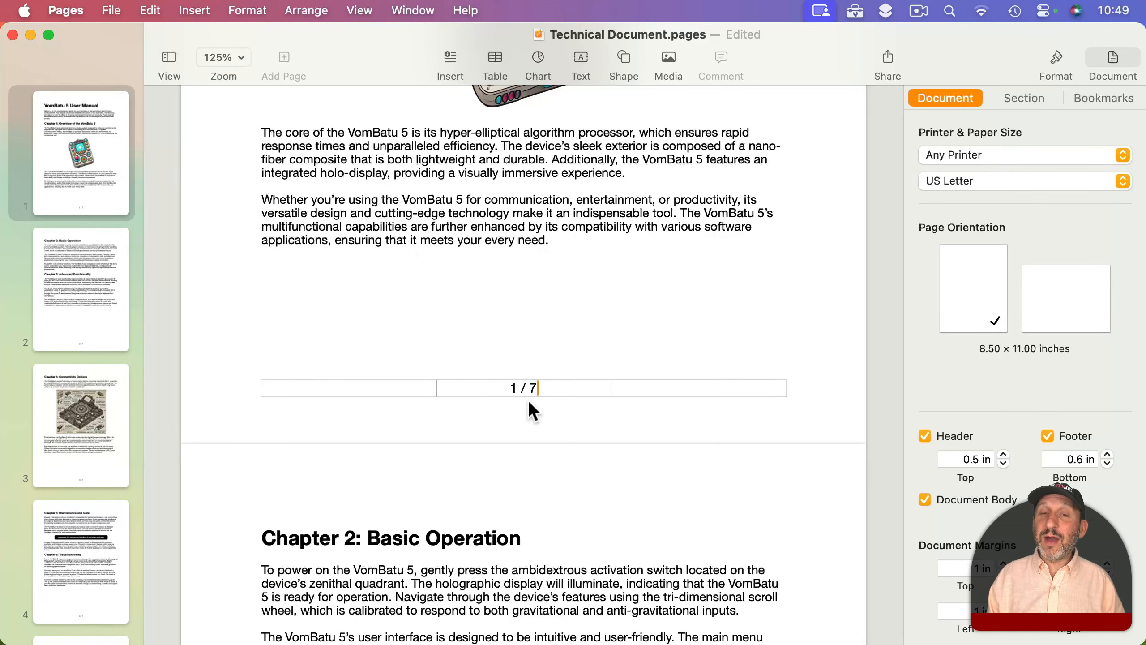
scroll(529, 422, down, 3)
scroll(528, 429, down, 15)
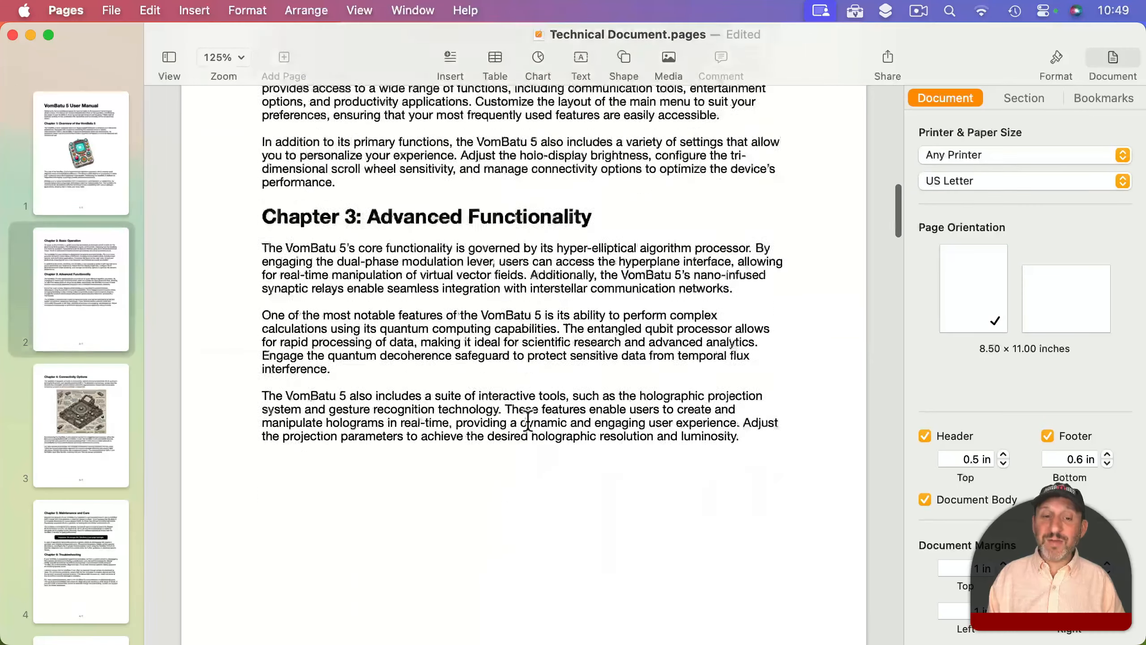
click(540, 441)
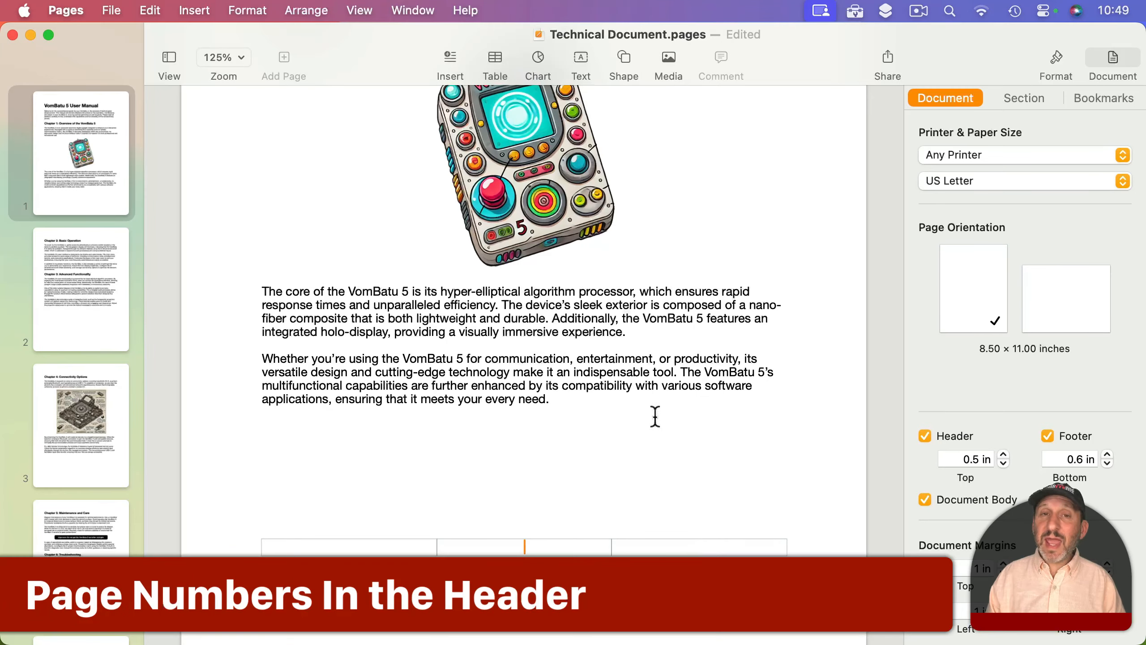
Enter "Some Title" in the left header section above the VomBatu 5 User Manual heading on page 1.
scroll(582, 372, up, 10)
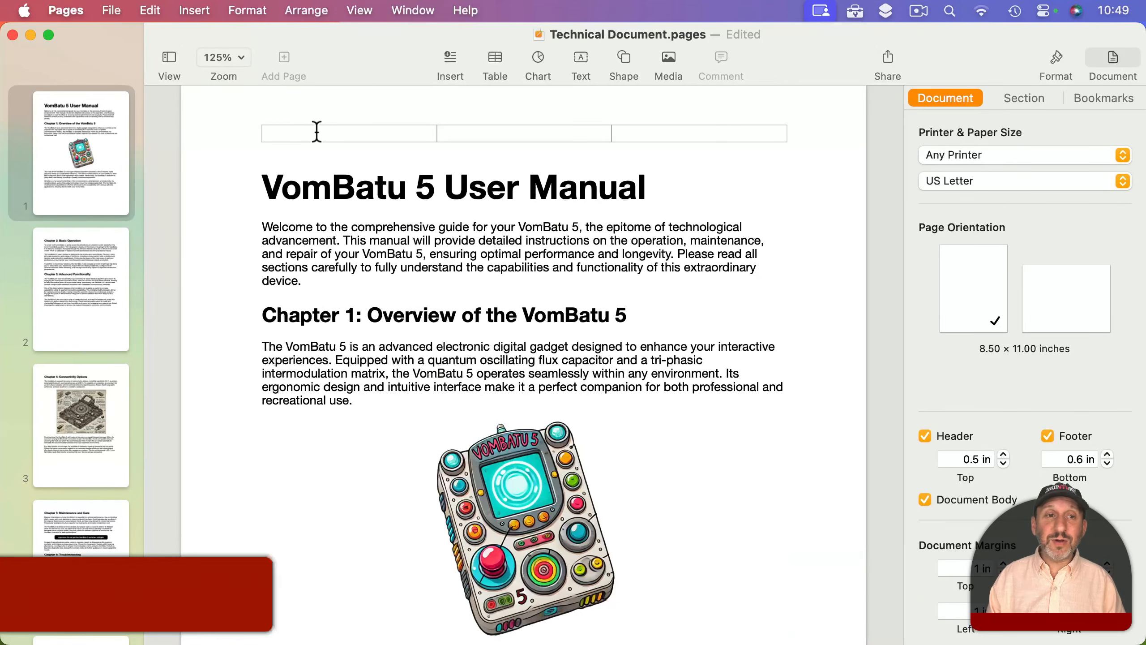
click(349, 132)
text(So)
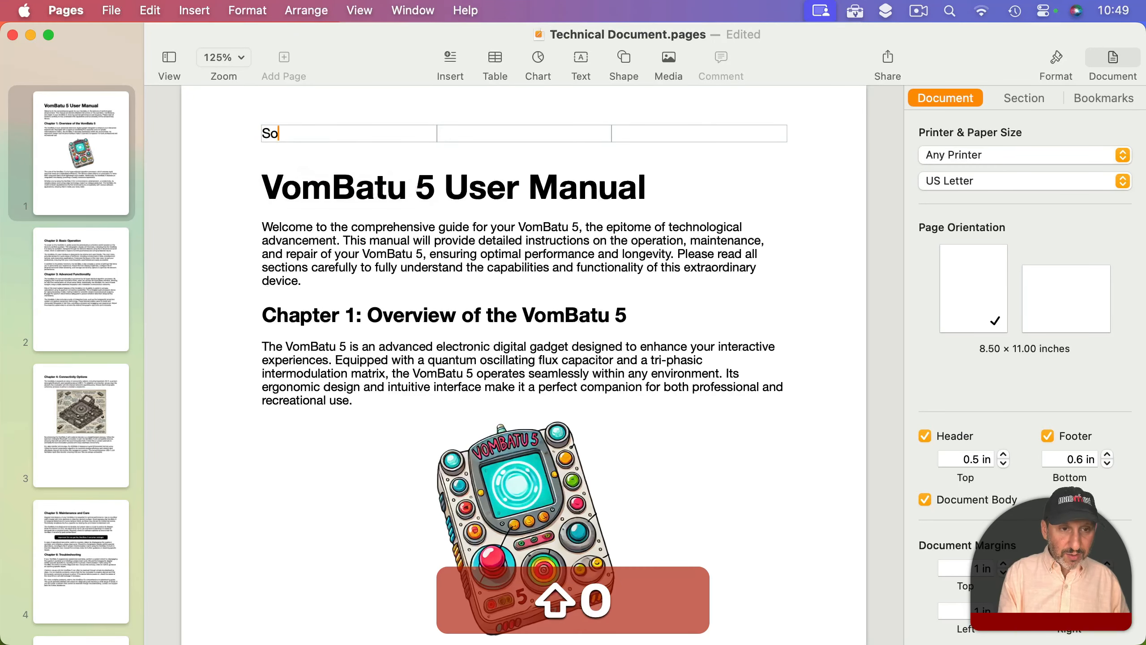
text(me Title)
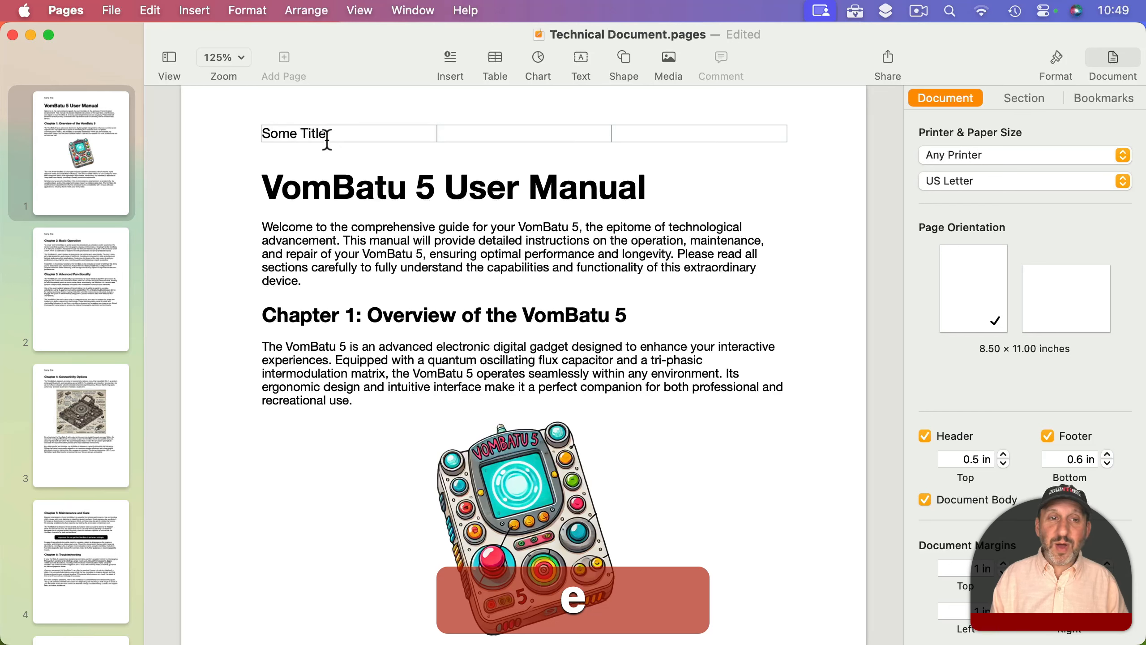
Build a page number, " / " and page count in page 1's right header section and check the header on page 2.
click(721, 131)
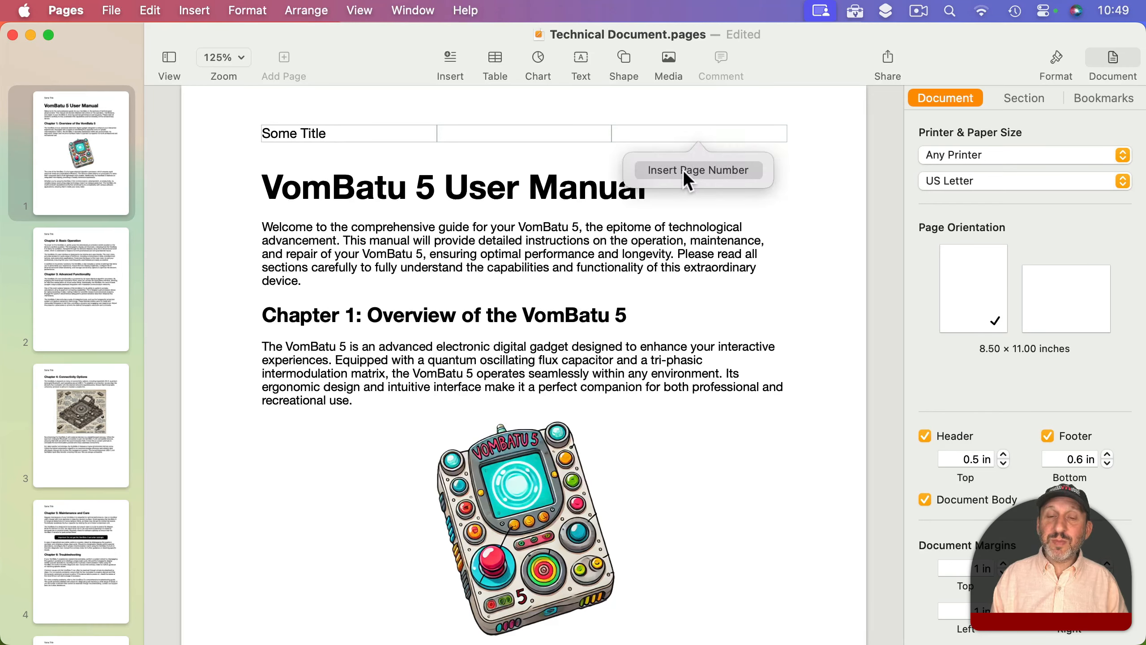
click(194, 10)
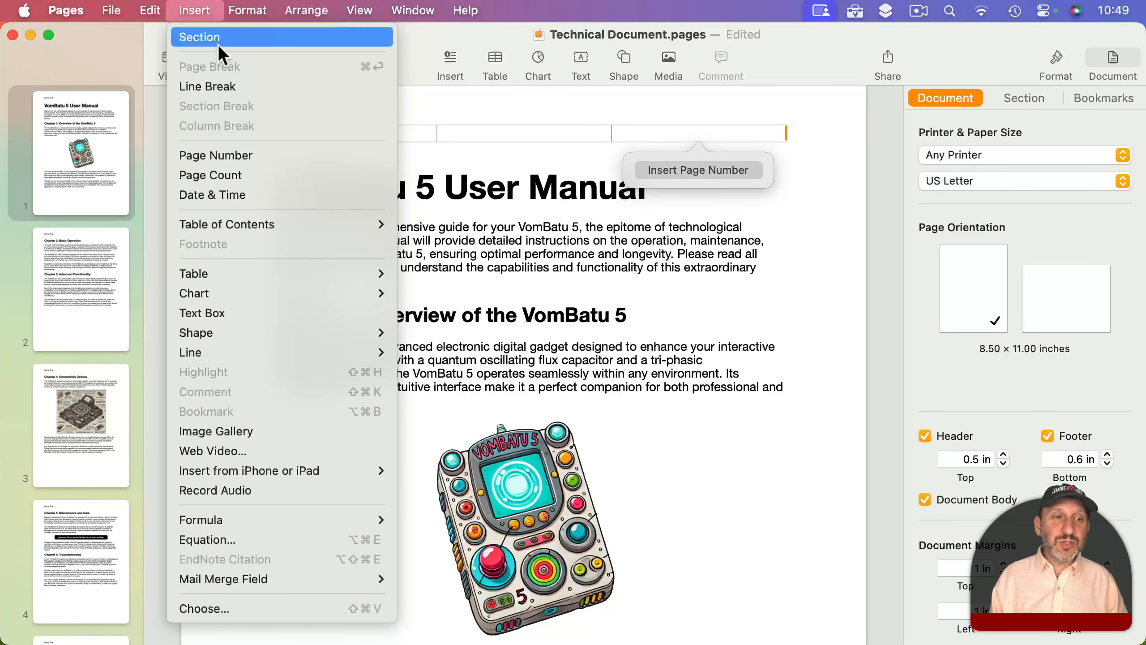
click(251, 157)
text(/)
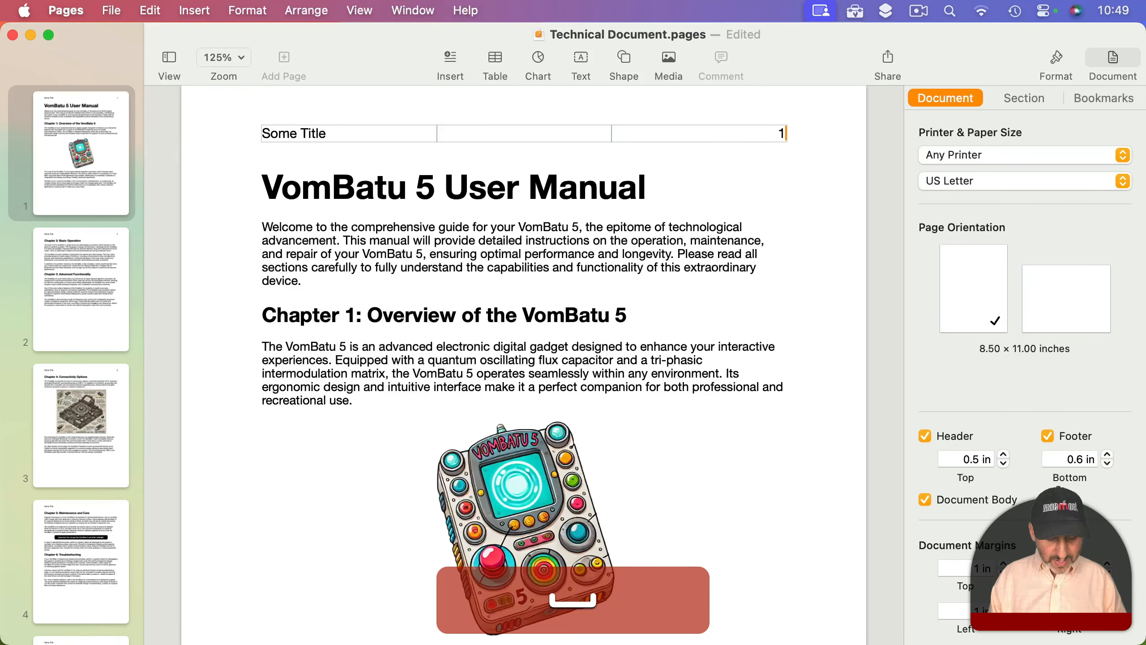
click(194, 9)
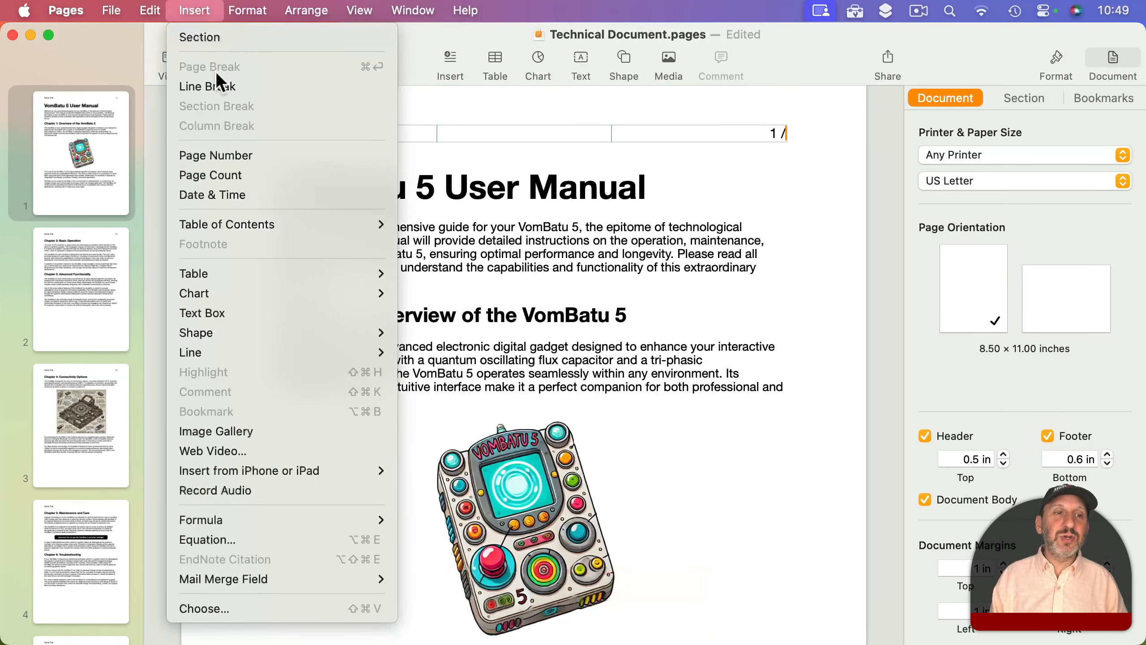
click(226, 171)
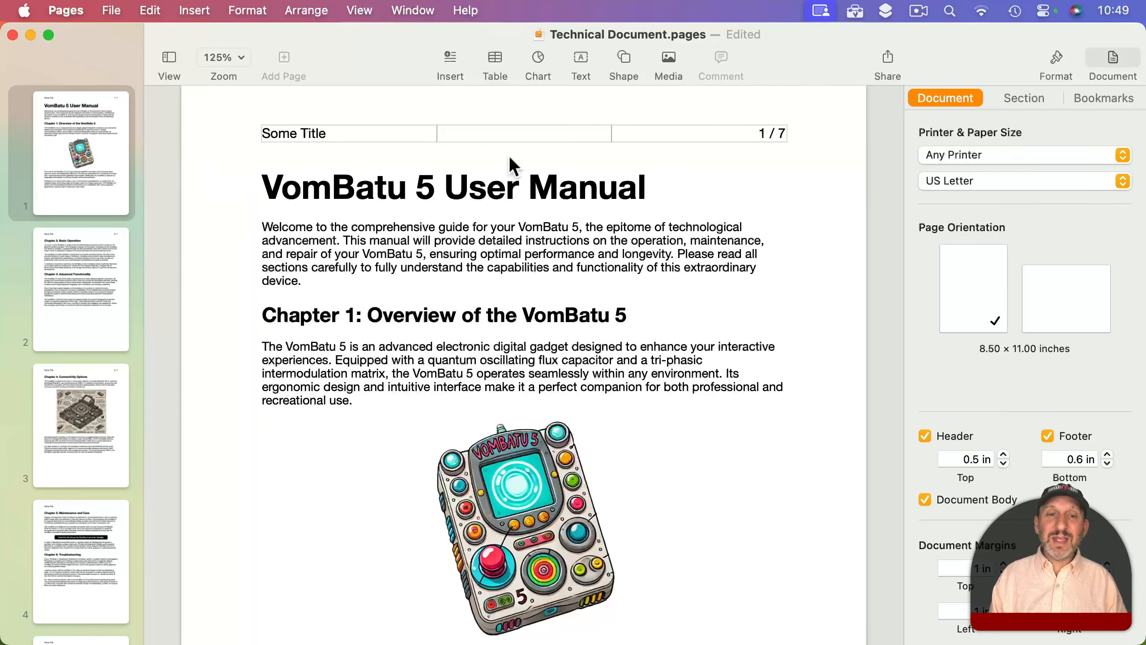
scroll(618, 352, down, 1)
scroll(617, 352, down, 15)
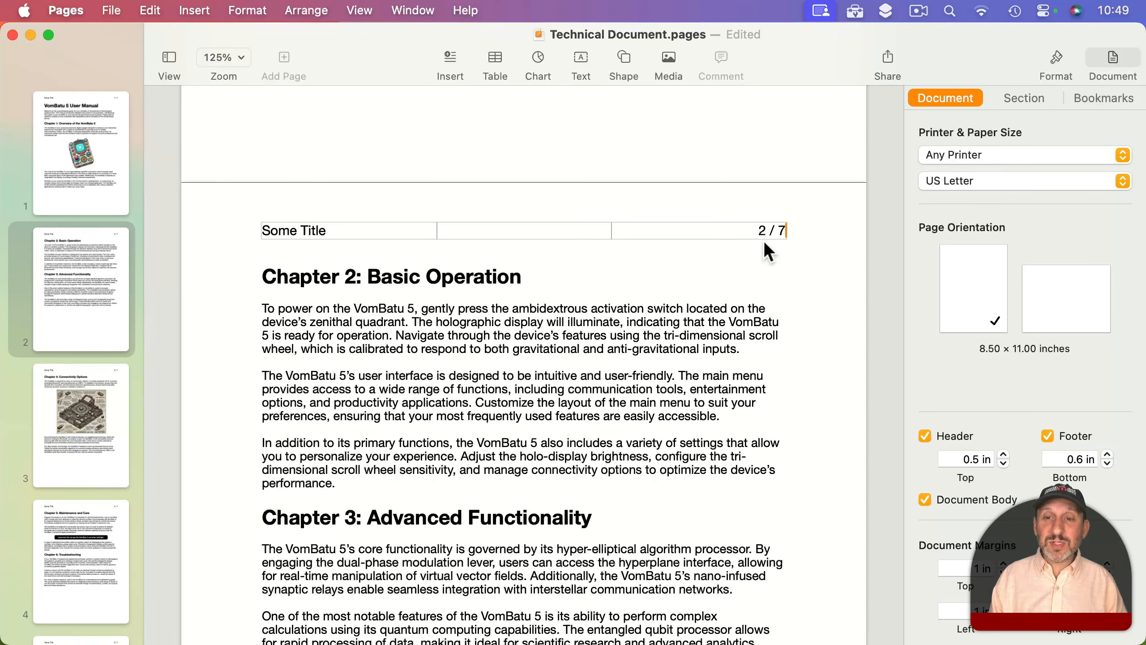
click(771, 251)
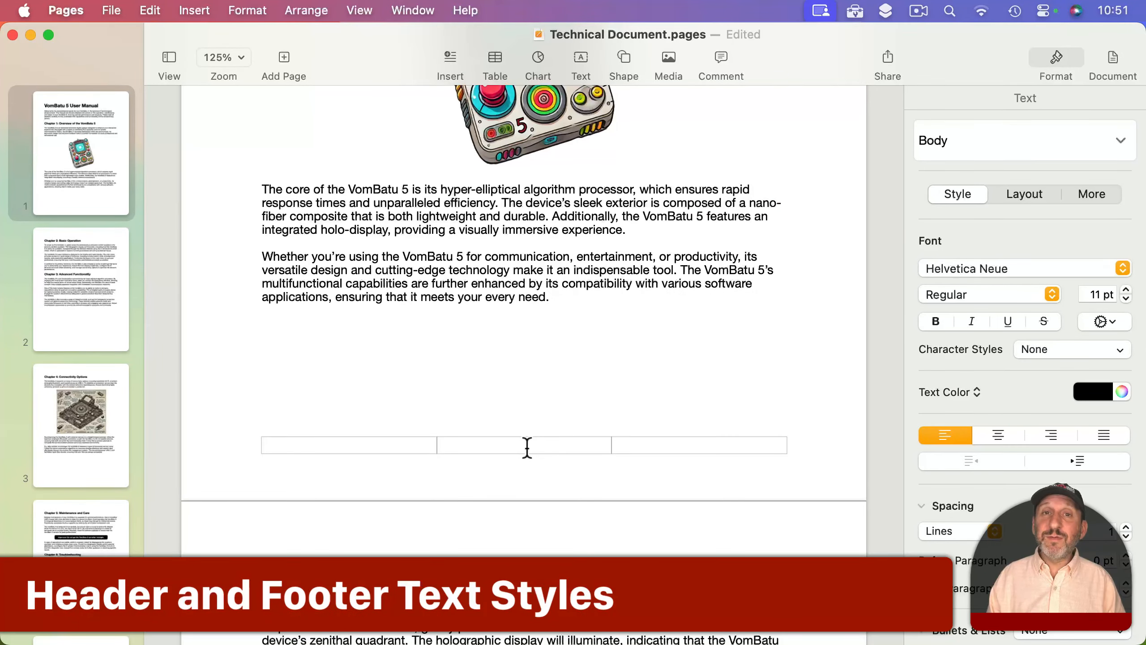
Insert an automatic page number in the "1 of 7" format in page 1's center footer section.
click(526, 447)
click(524, 407)
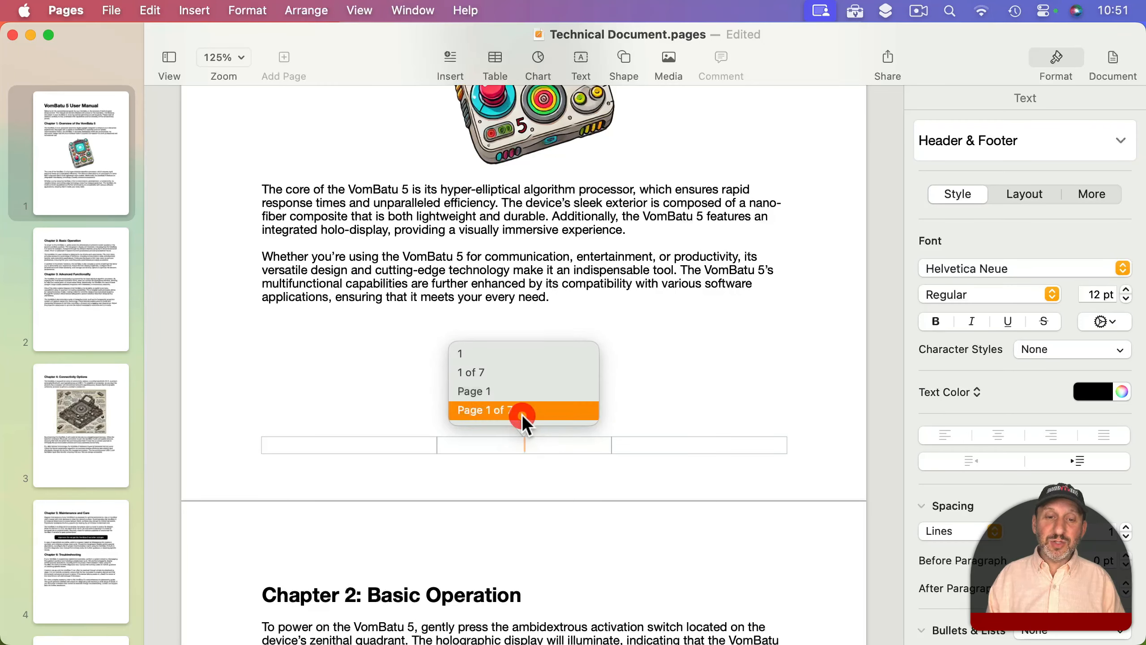
click(478, 373)
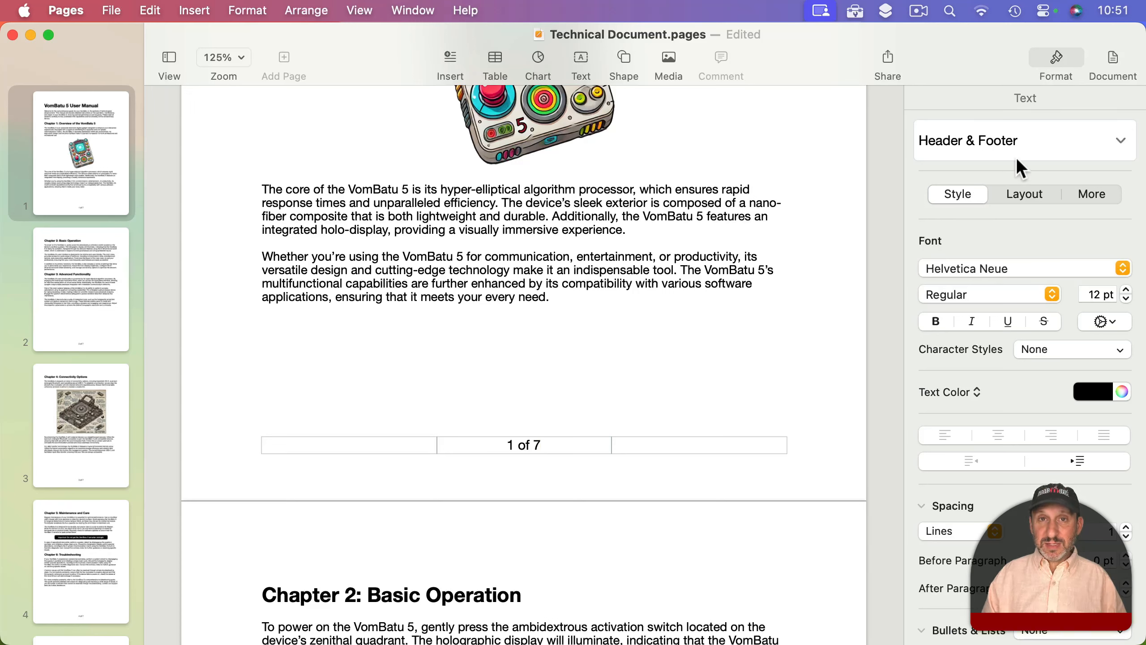
Make page 1's footer page number bold in the Herculanum font and check the footer on page 2.
drag(546, 445, 481, 445)
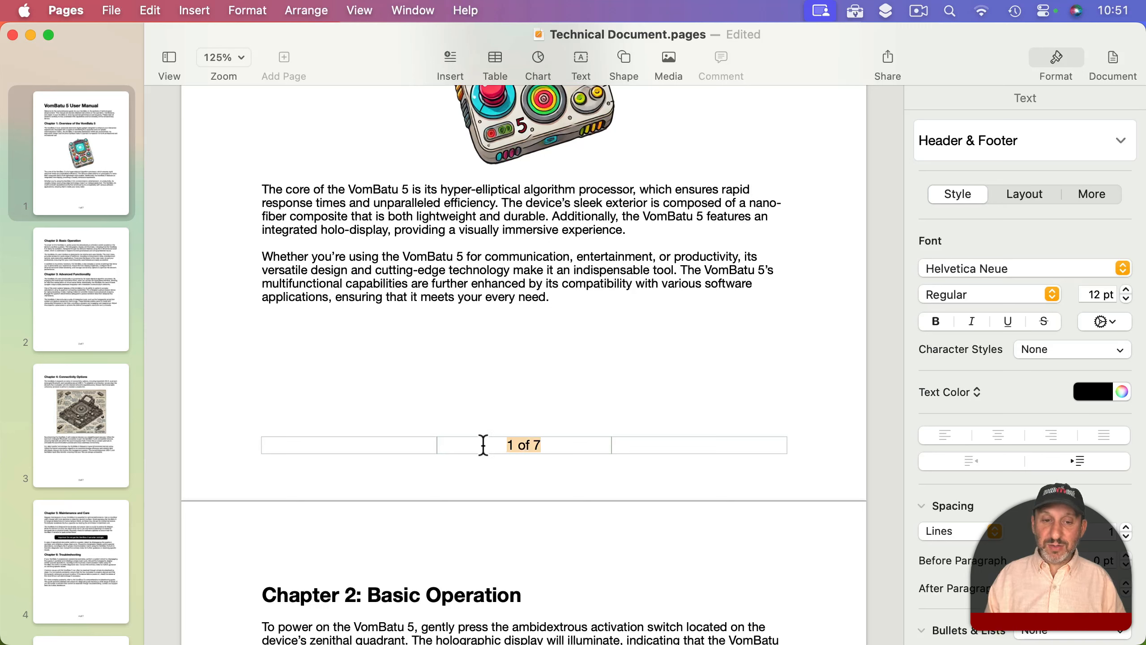
click(936, 321)
click(1038, 268)
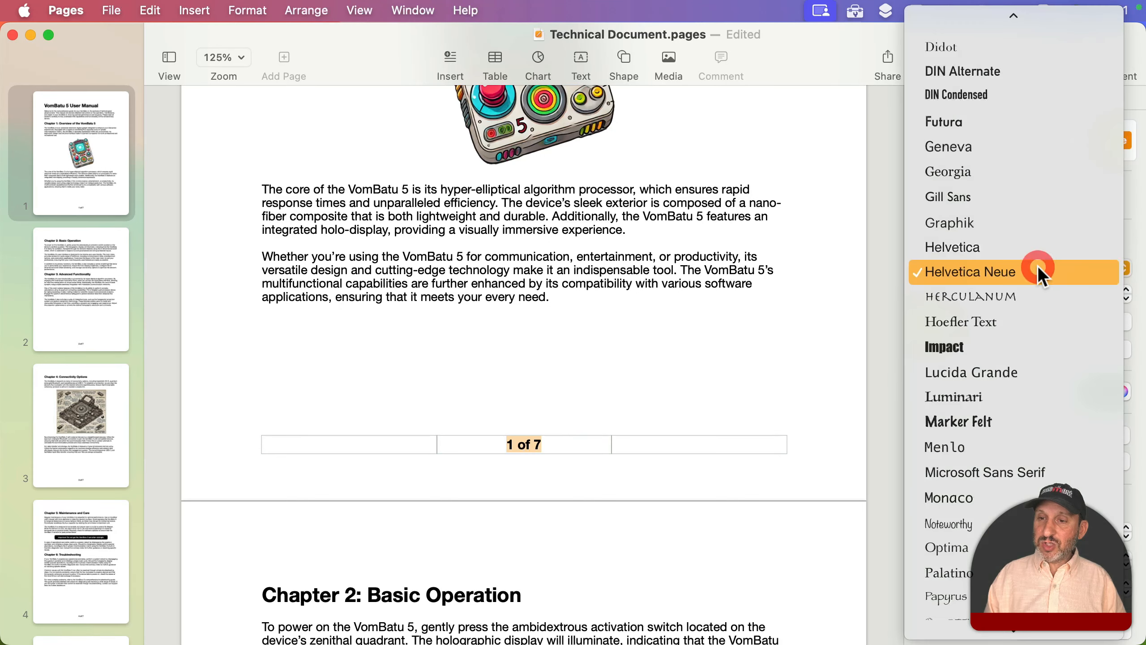
click(1024, 297)
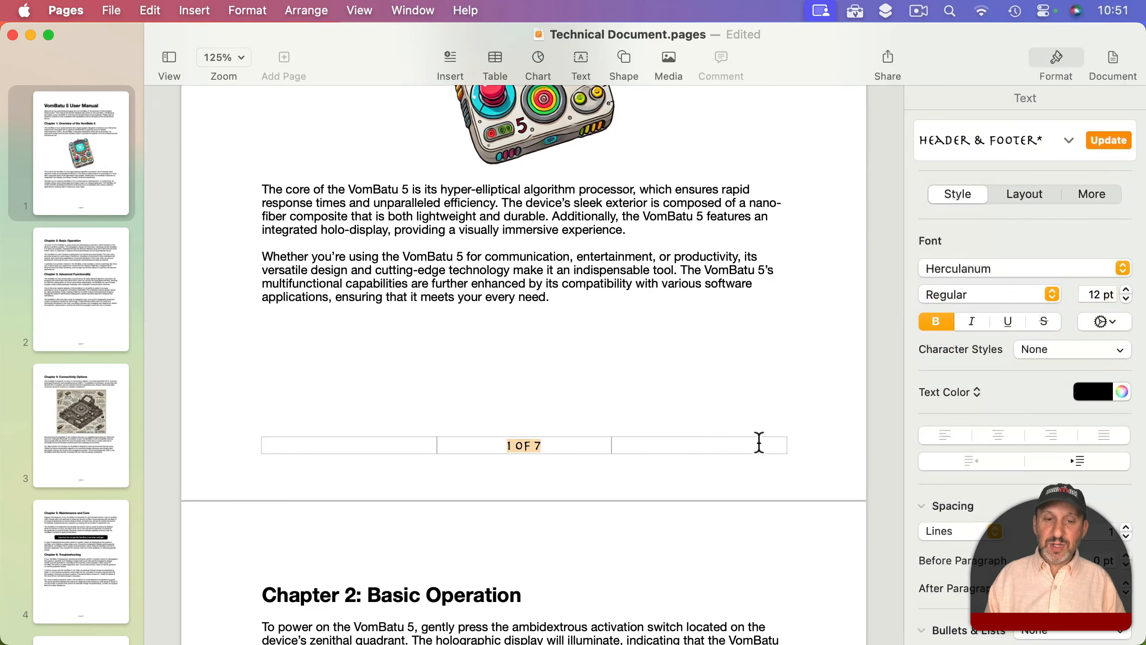
scroll(737, 496, down, 15)
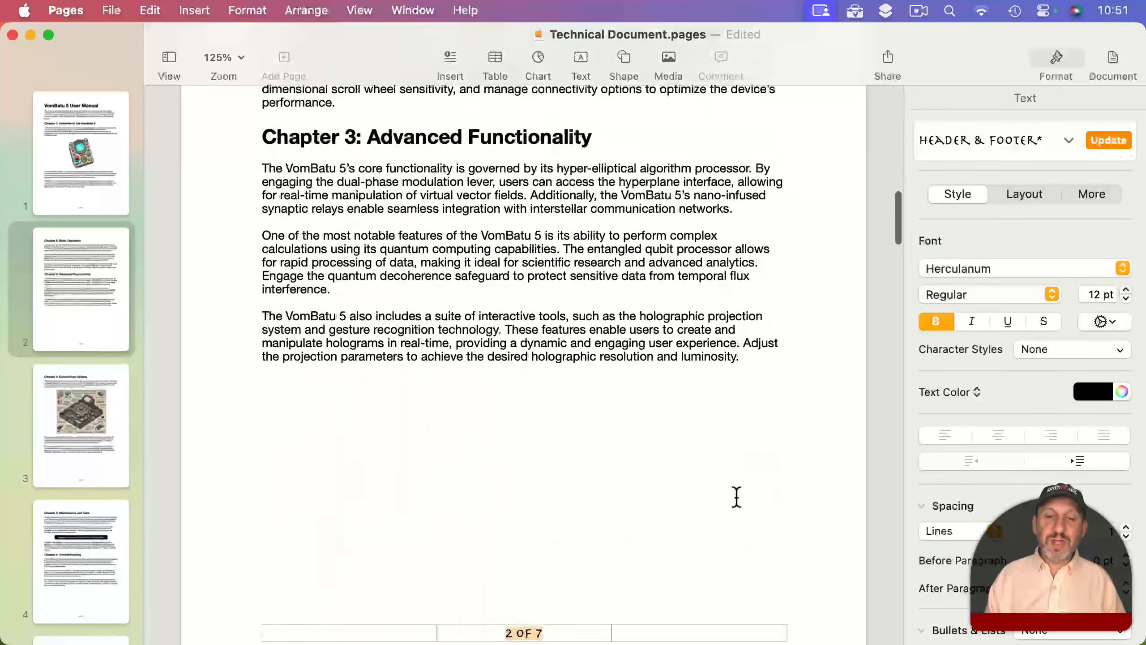
Undo the Herculanum bold formatting of the footer page number and review the available paragraph styles.
scroll(737, 497, down, 5)
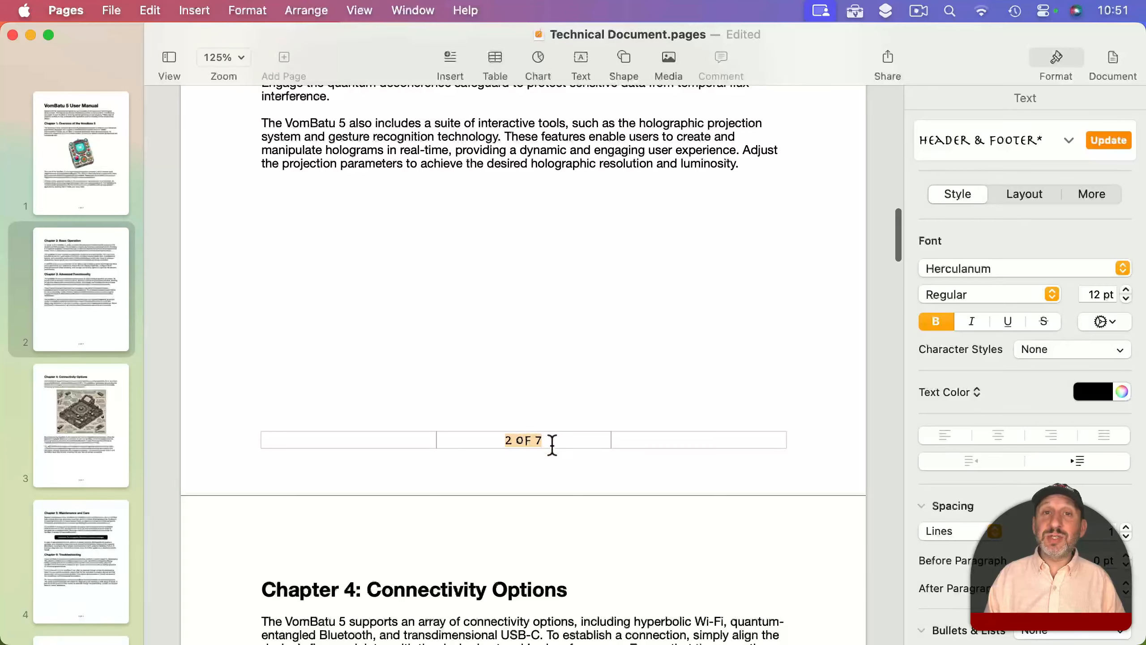
key(super+z)
click(987, 141)
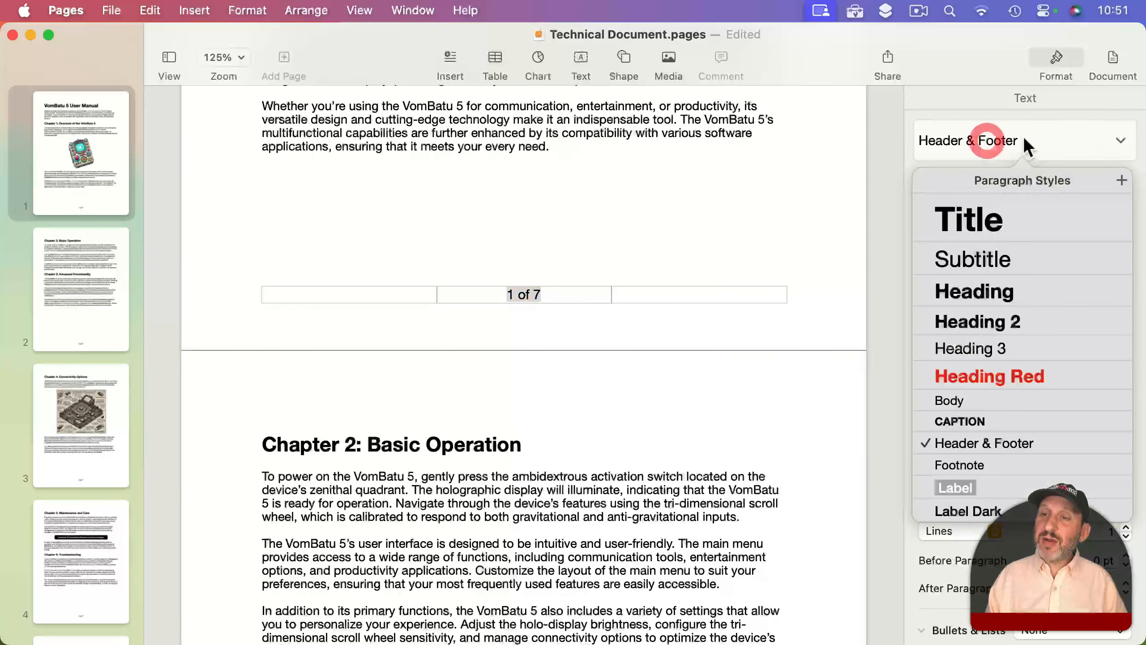
click(944, 104)
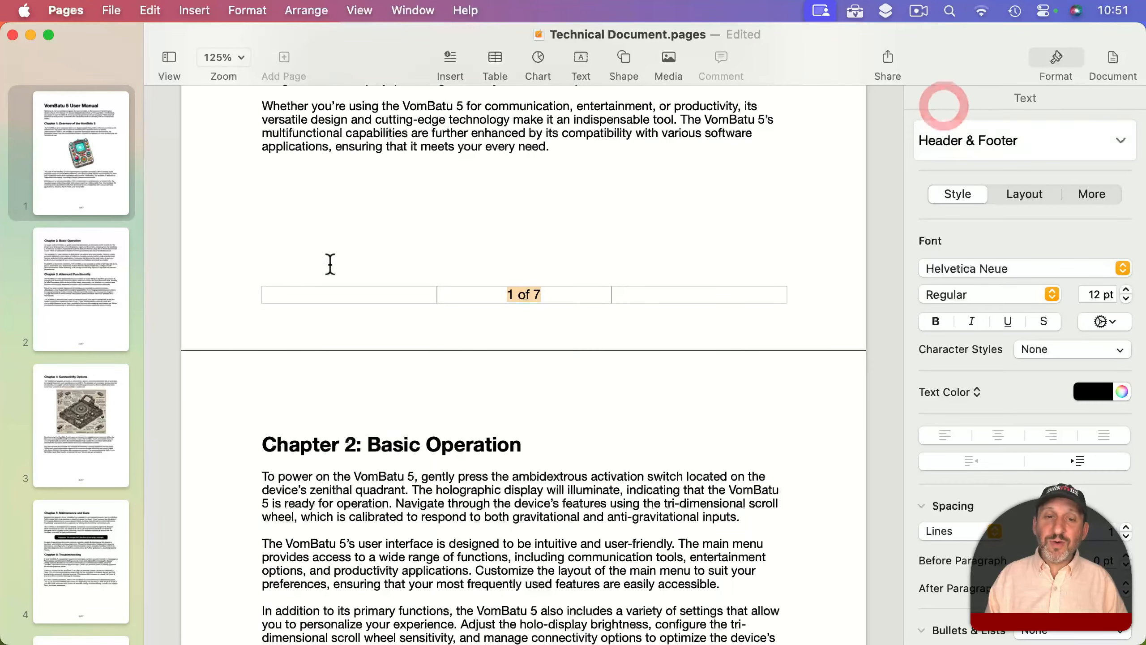
Enter "A" in the left footer section and "B" in the right footer section of page 1.
click(333, 294)
text(A)
click(710, 292)
text(B)
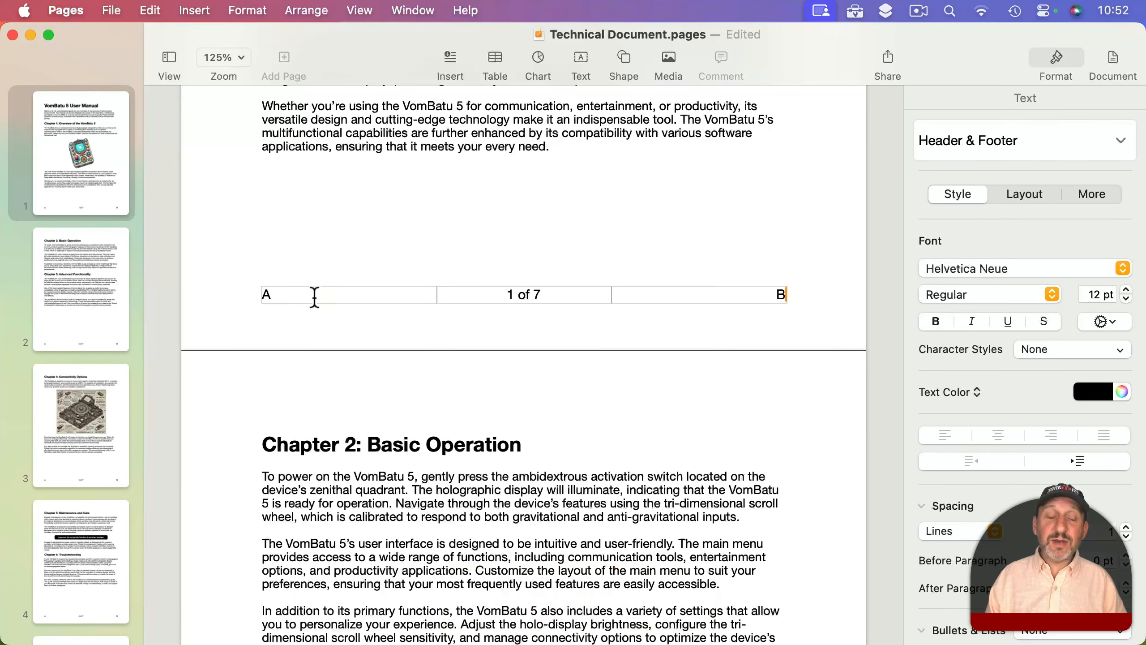
Make the footer's "A" bold and light blue, and update the Header & Footer paragraph style with that formatting.
drag(301, 297, 267, 296)
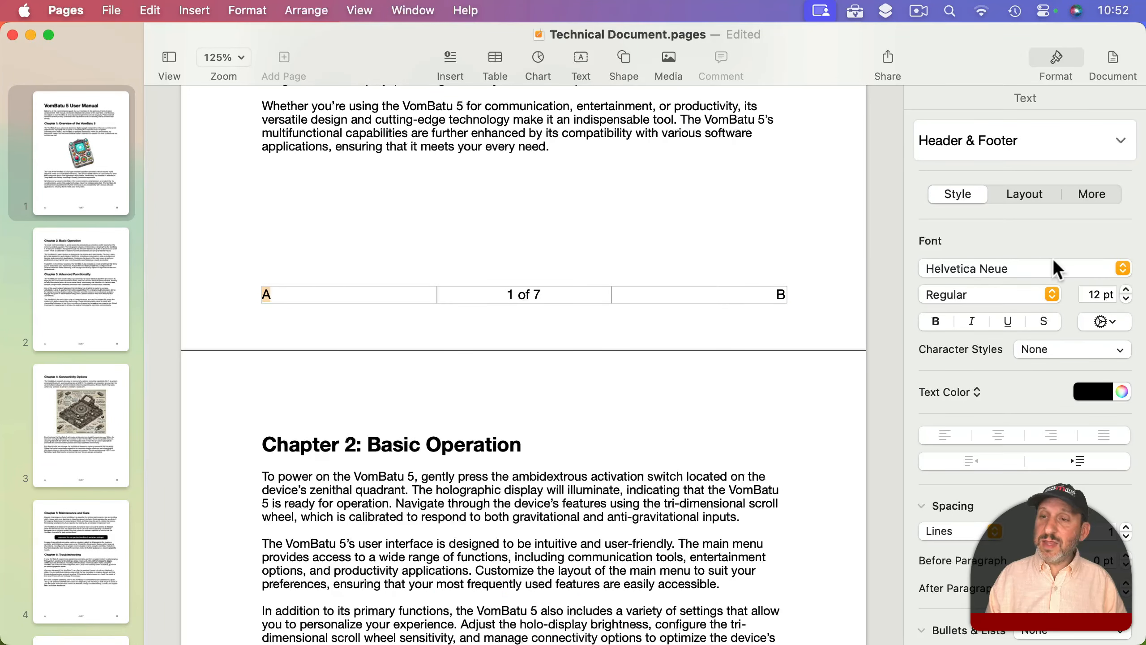
click(936, 321)
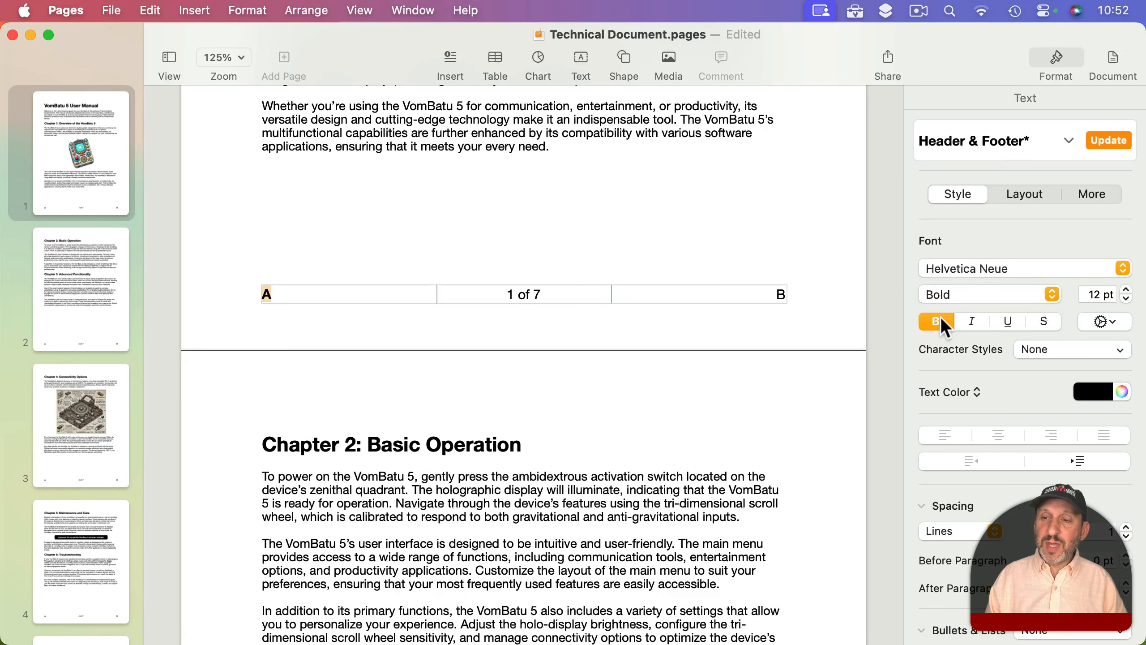
click(1093, 391)
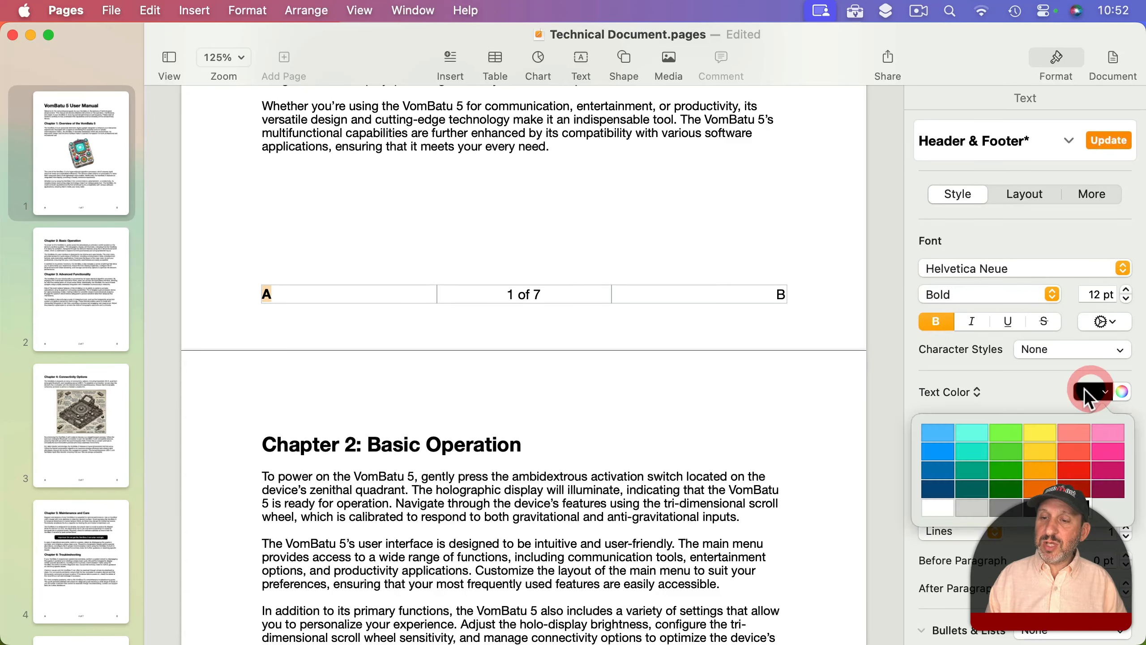
click(936, 432)
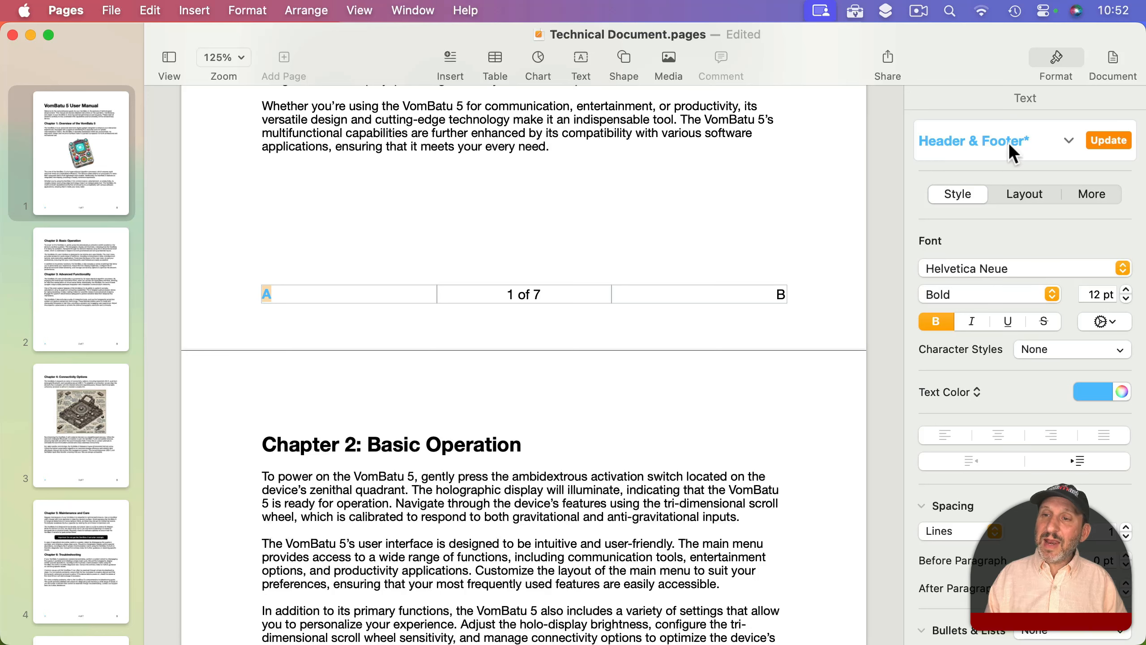
click(1114, 137)
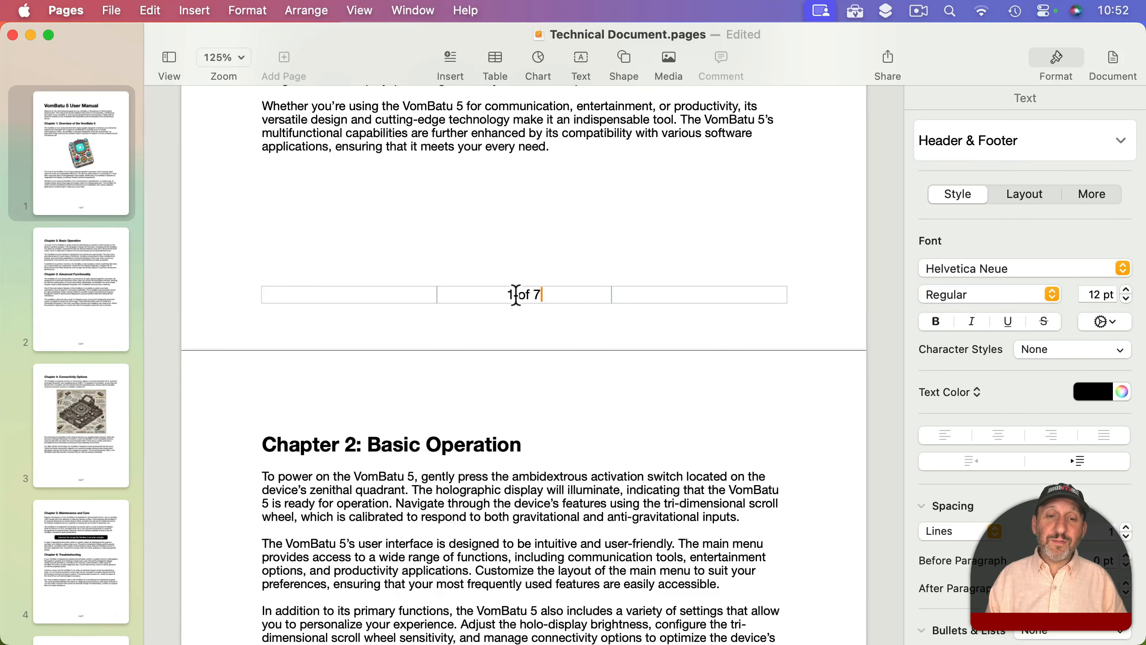
Color only the word "of" gray in page 1's center footer page number and check the footer on page 2.
double_click(521, 294)
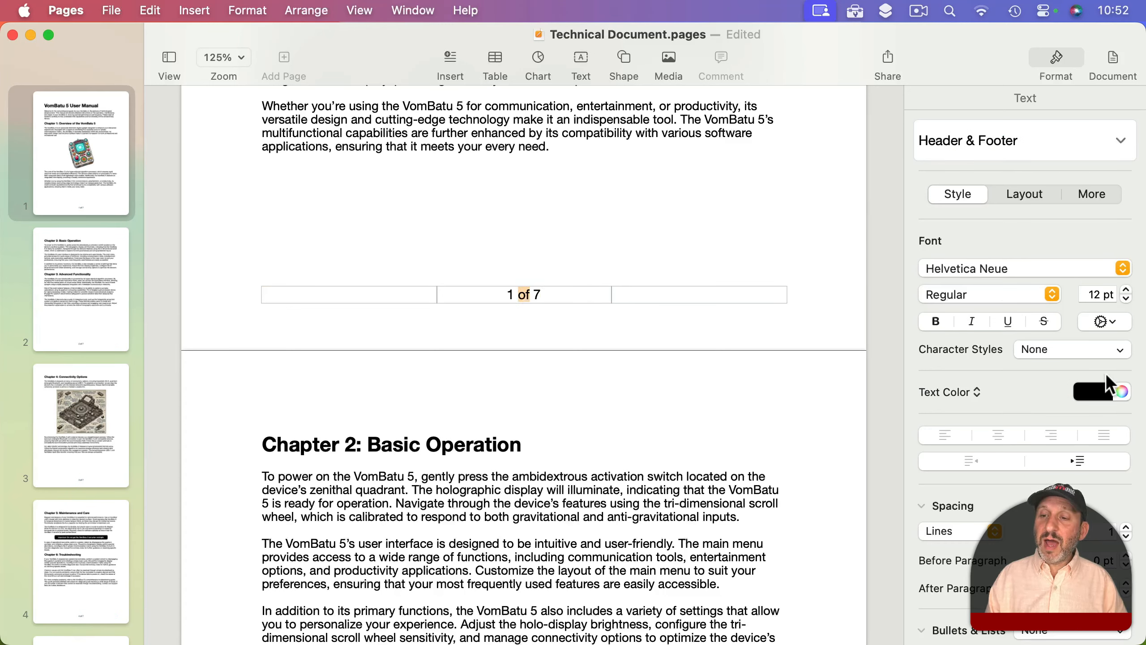
click(1101, 391)
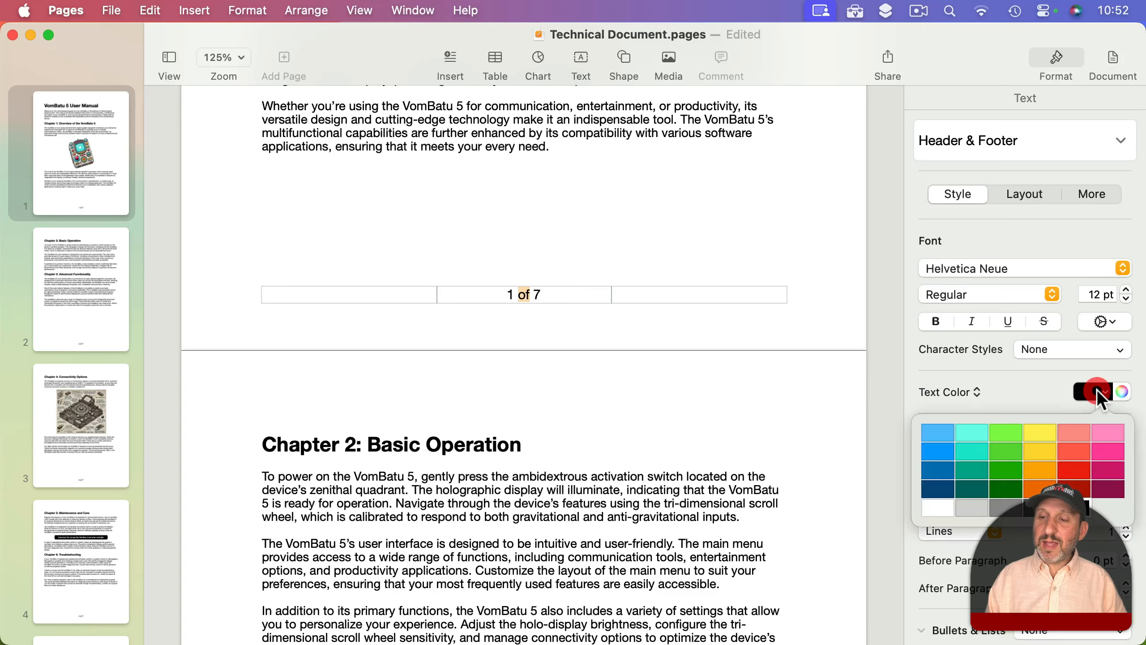
click(1003, 507)
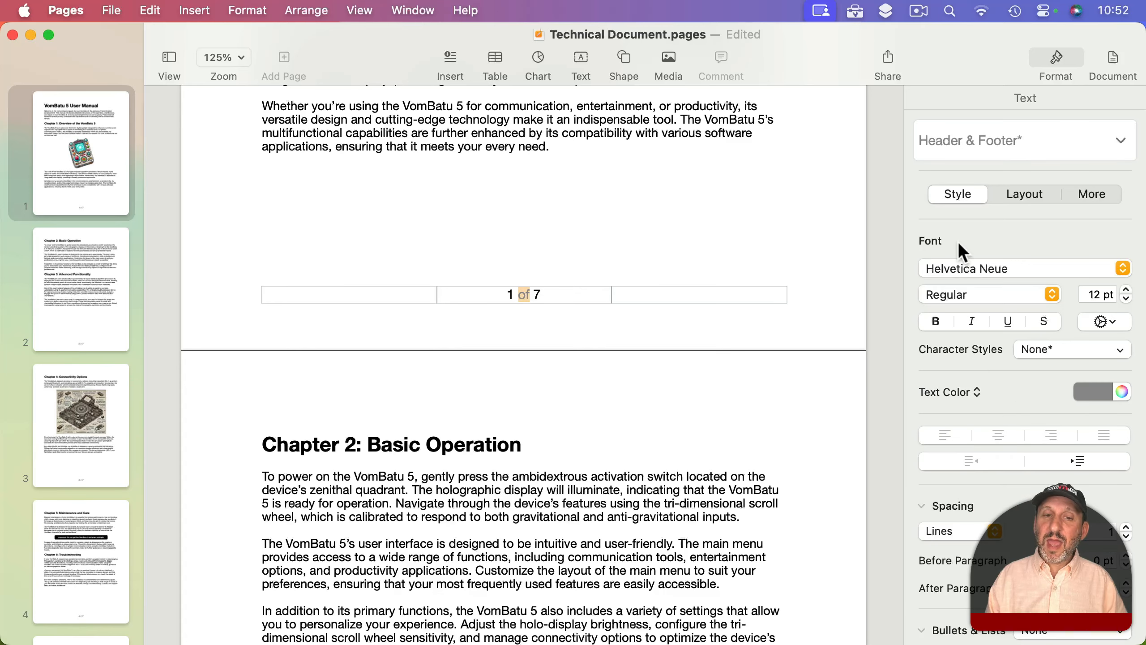
scroll(657, 443, down, 15)
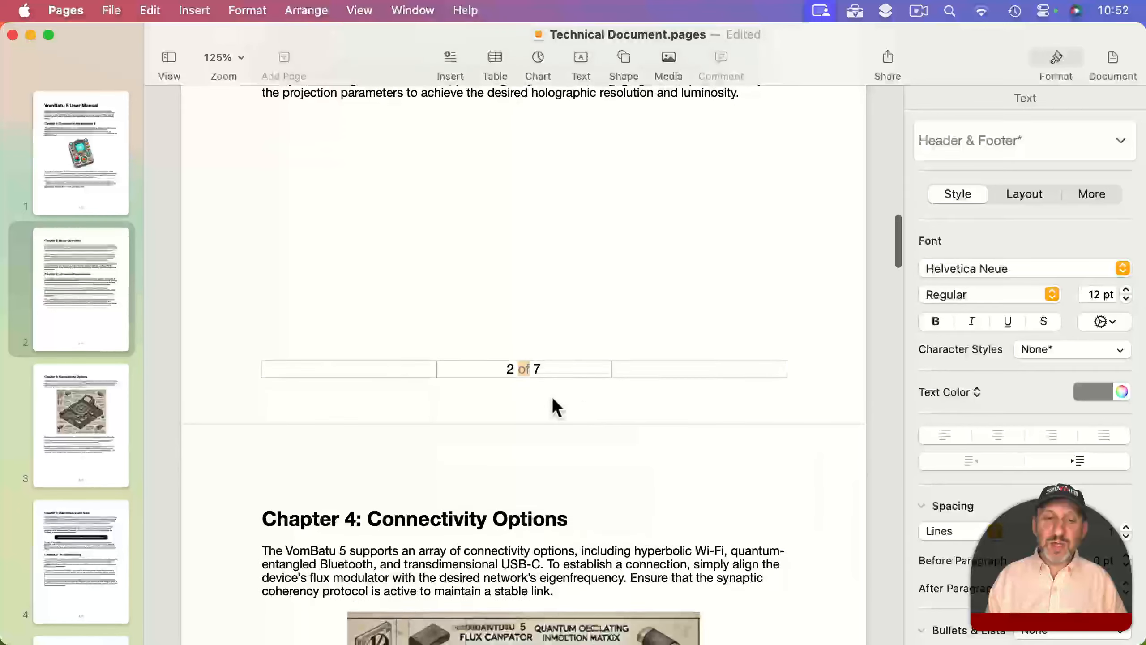
Insert an automatic page number in the plain "1" format in page 1's empty center footer section.
click(549, 394)
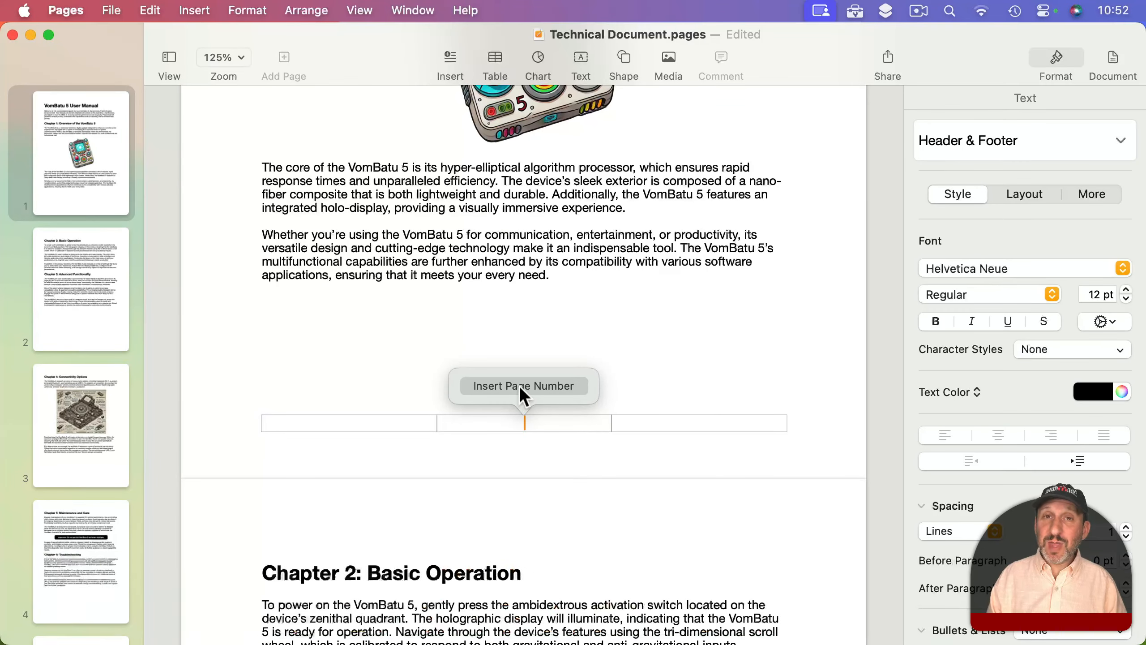
click(519, 385)
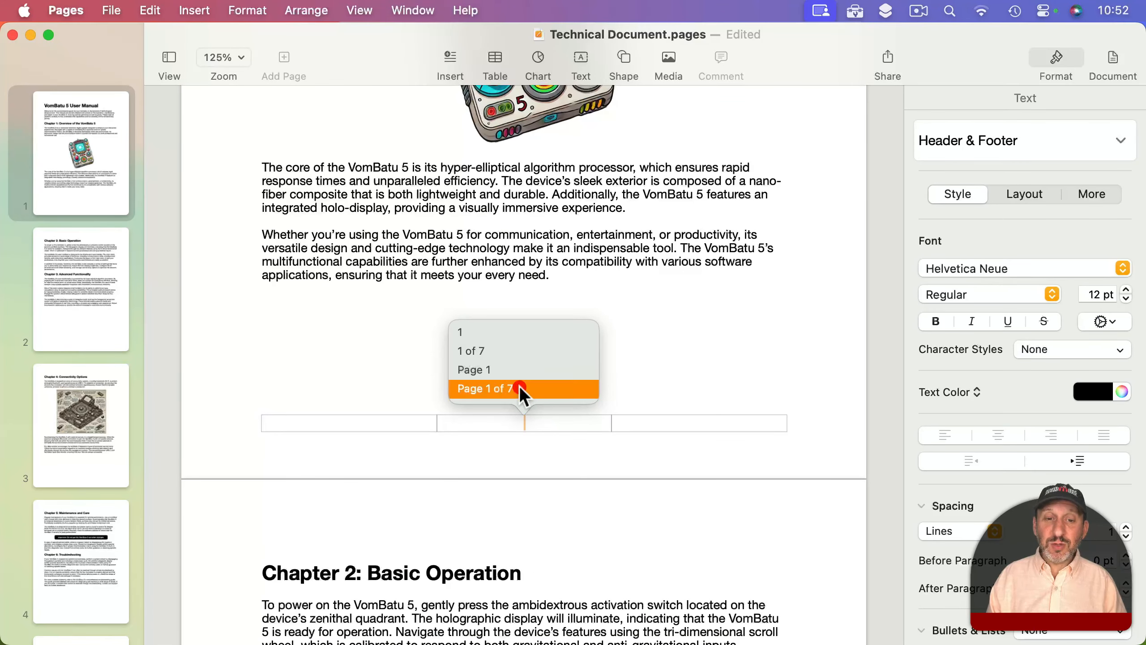
click(470, 334)
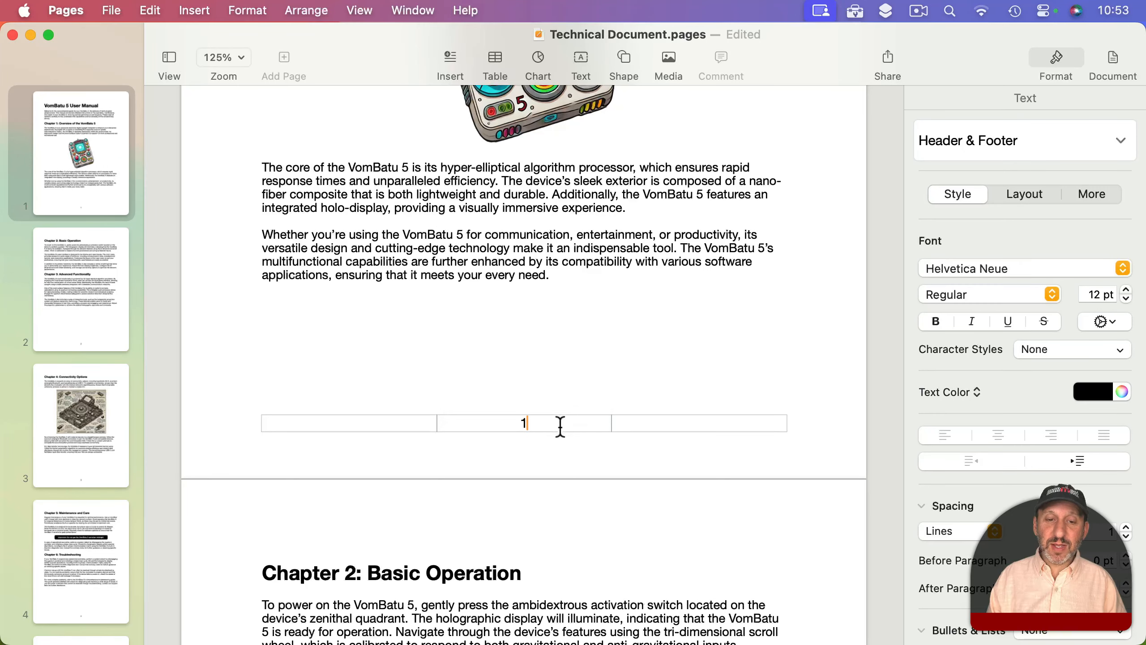
Set the section's page numbering format to i, ii, iii and check the footer on page 2.
click(1115, 59)
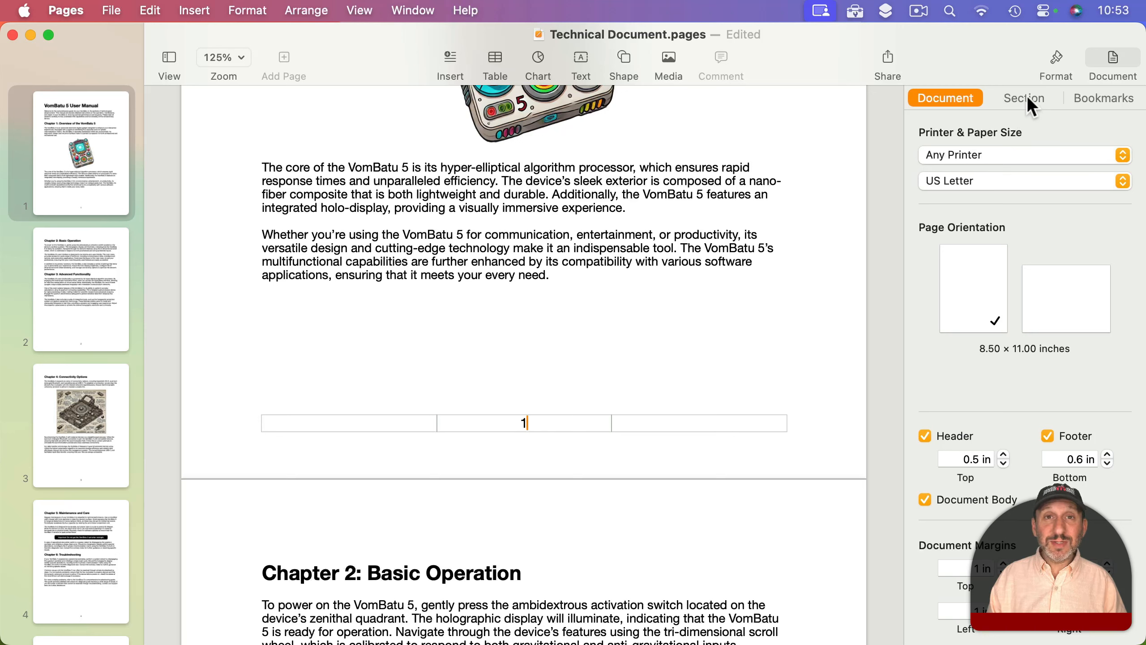
click(1027, 99)
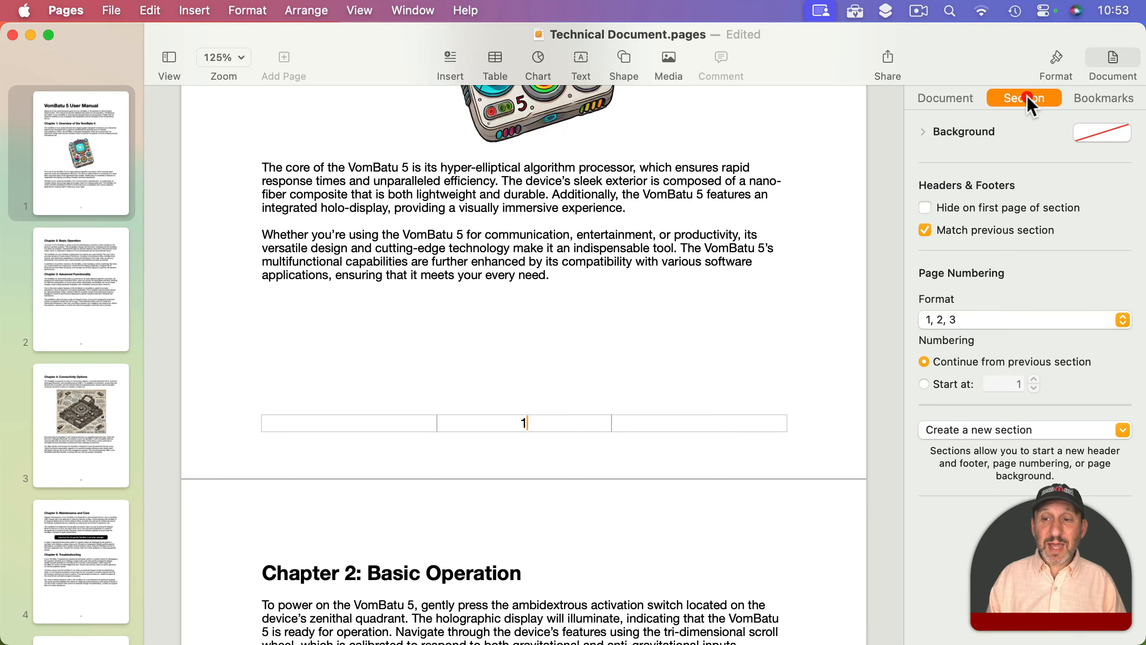
click(945, 321)
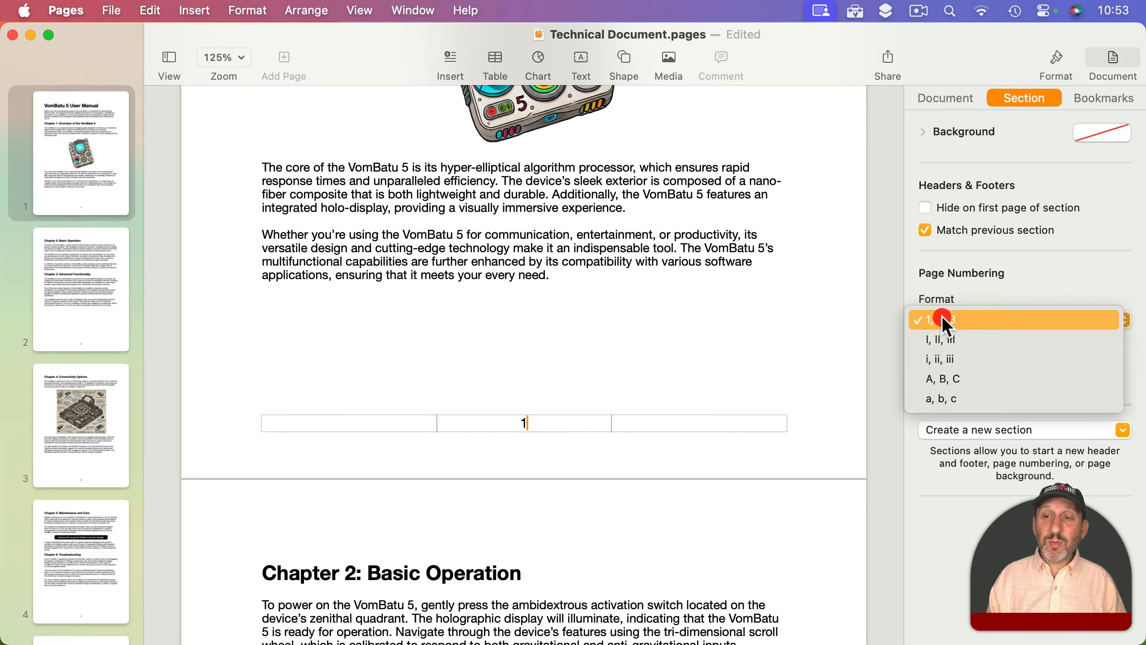
click(964, 358)
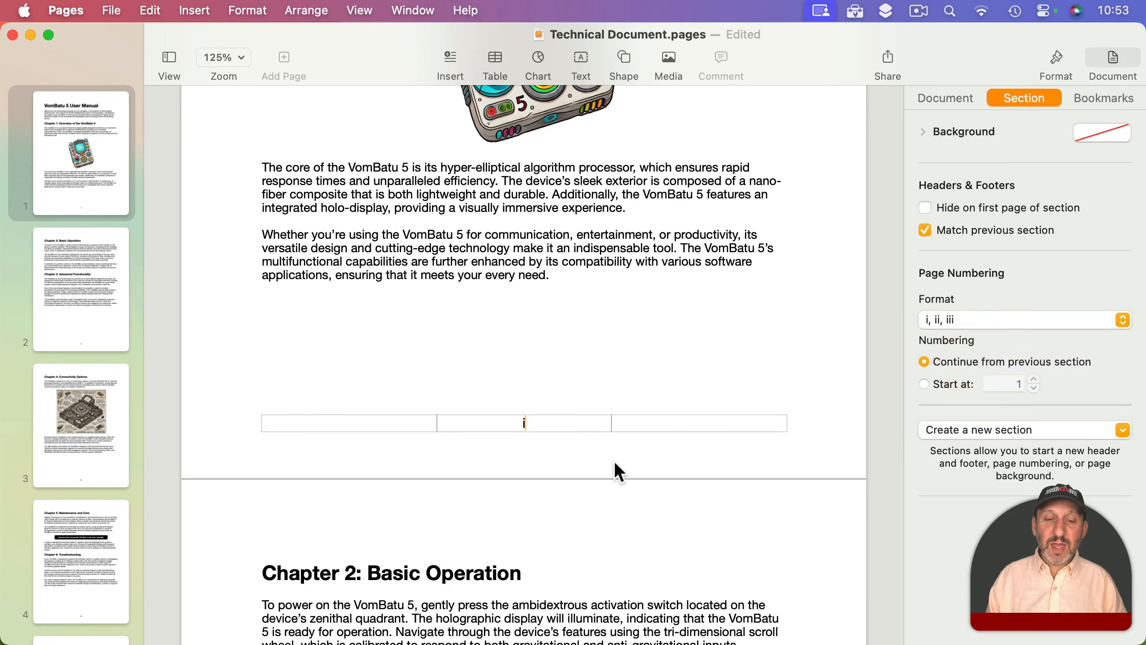
scroll(525, 429, down, 15)
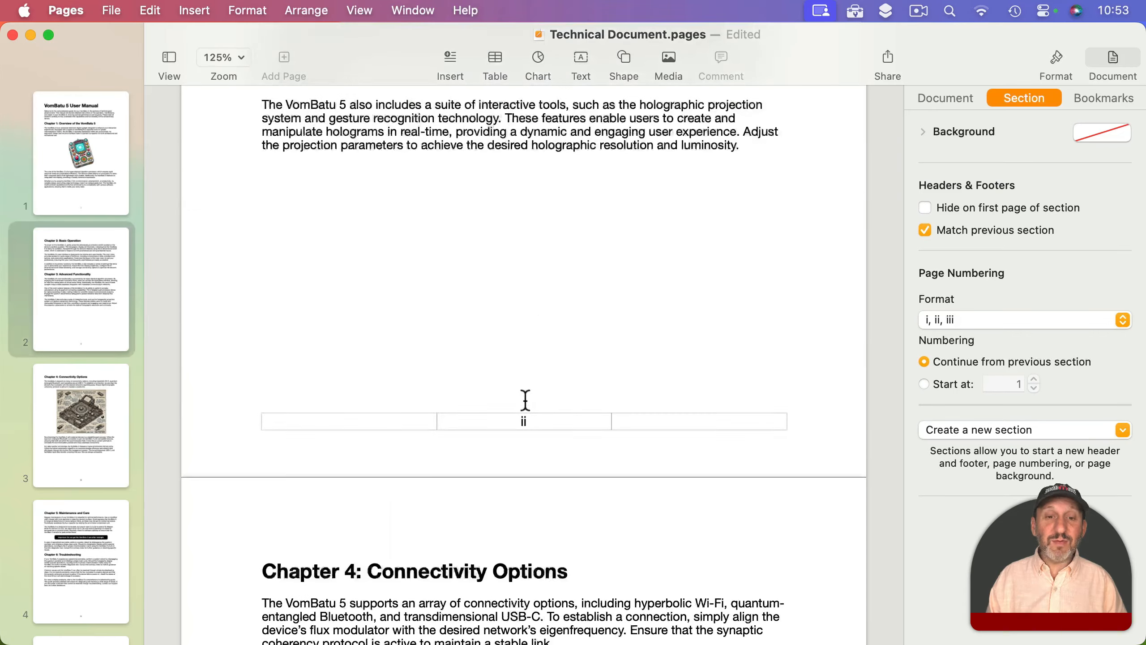
Set the section's page numbering format back to 1, 2, 3.
click(967, 317)
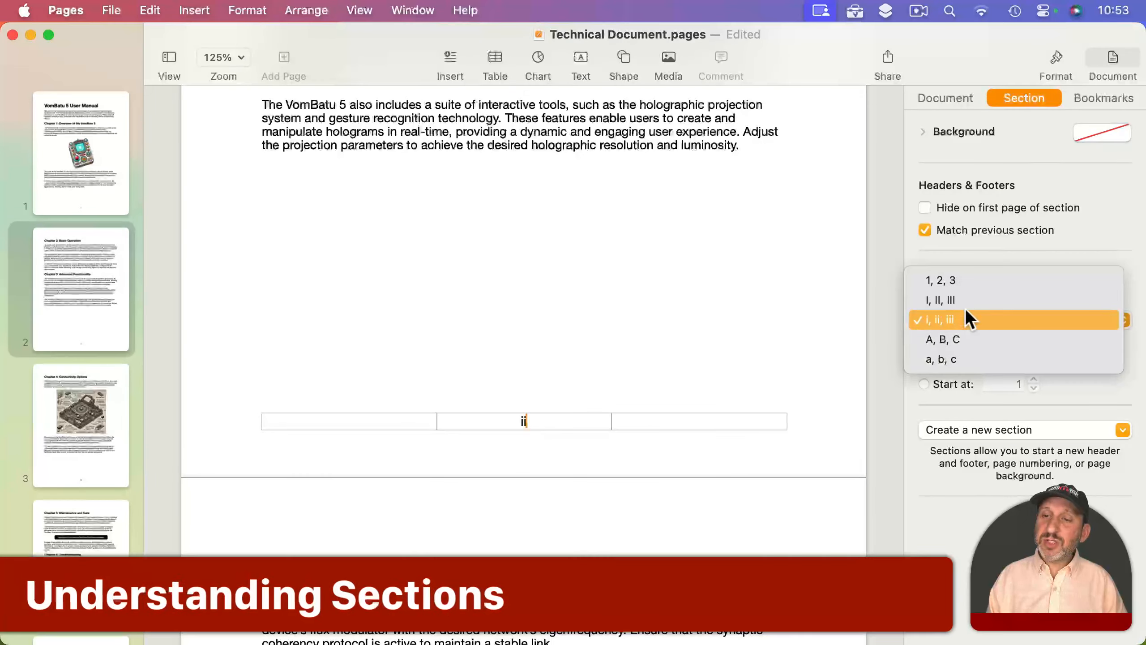
click(966, 279)
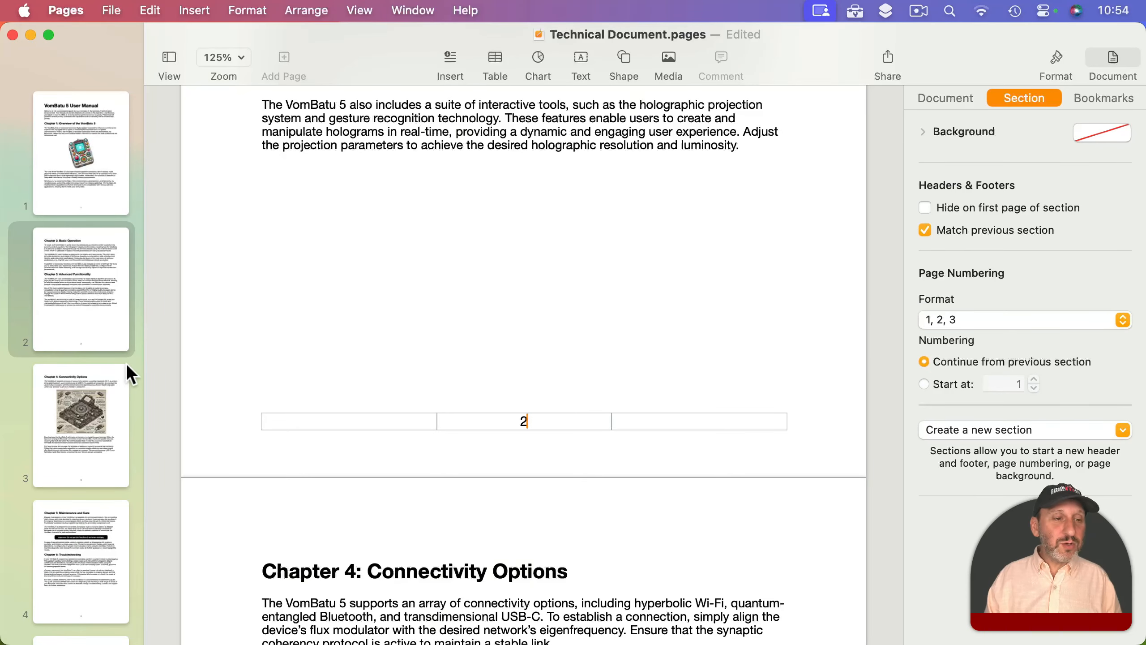
Go to the end of page 3, just before Chapter 5, and show the document's invisible characters.
scroll(125, 363, down, 5)
click(84, 333)
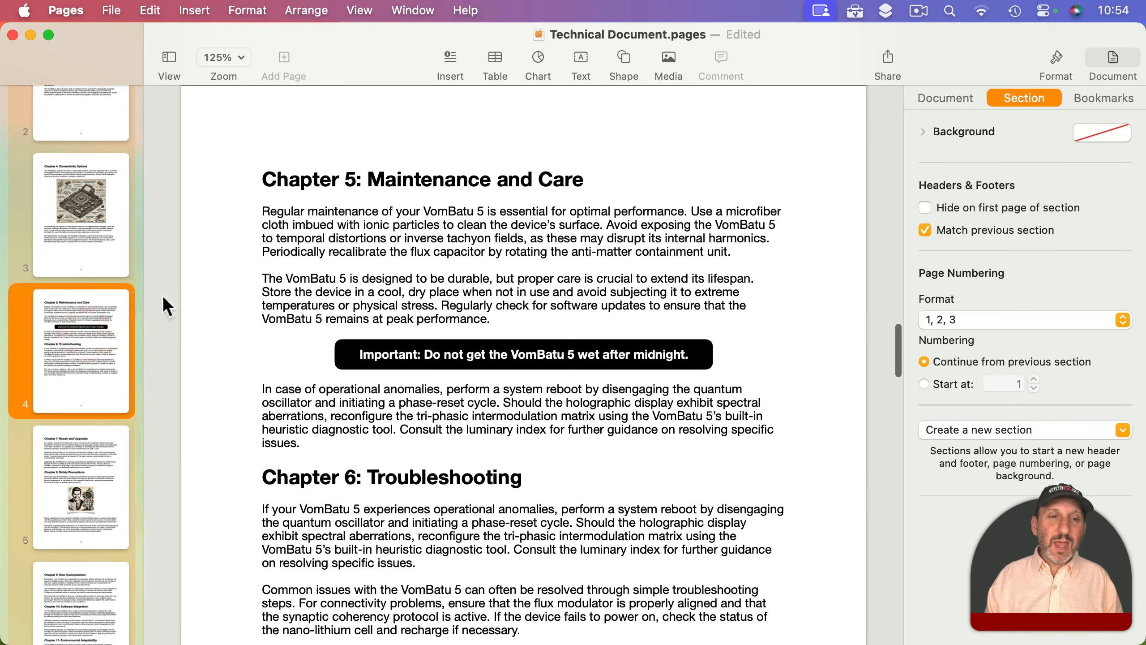
scroll(271, 249, up, 5)
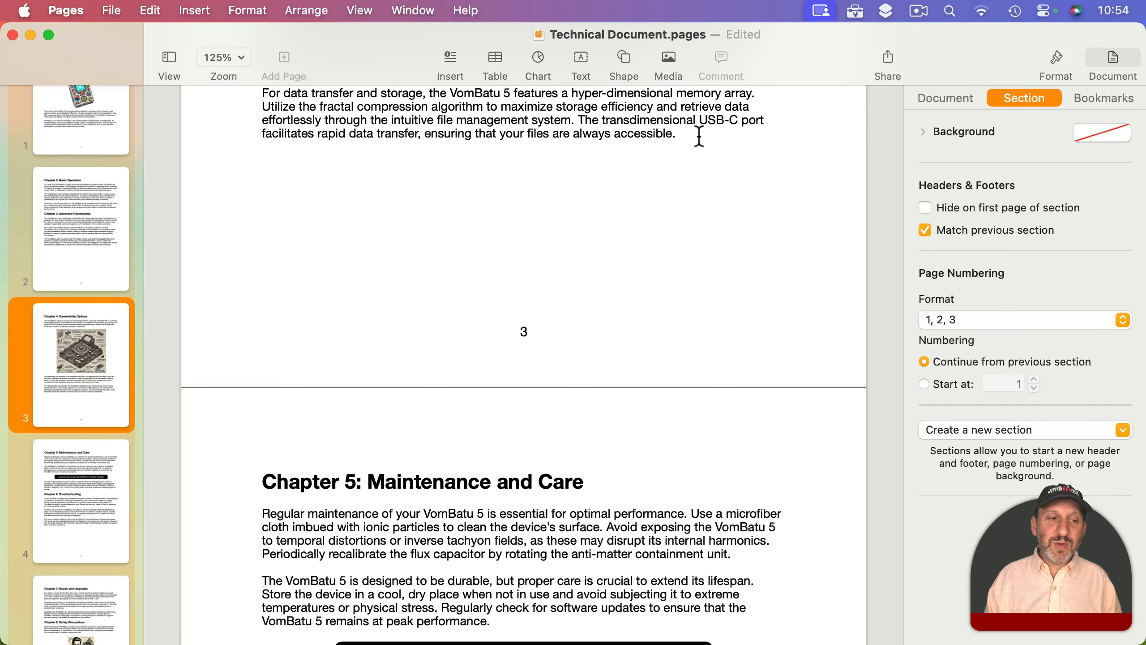
click(356, 11)
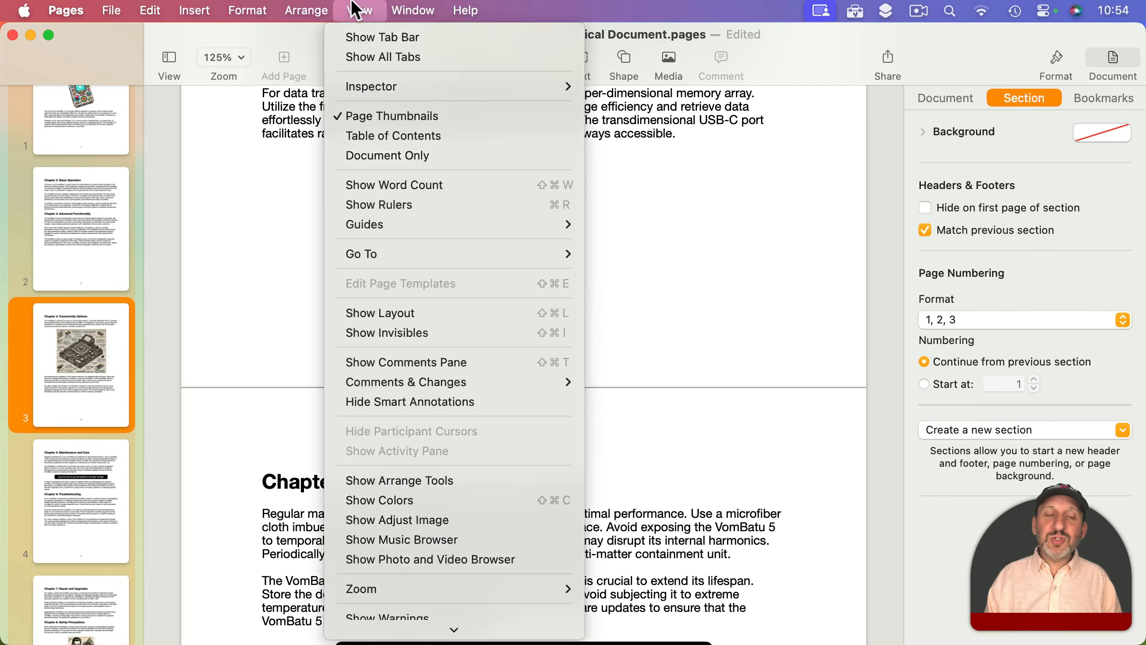
click(397, 332)
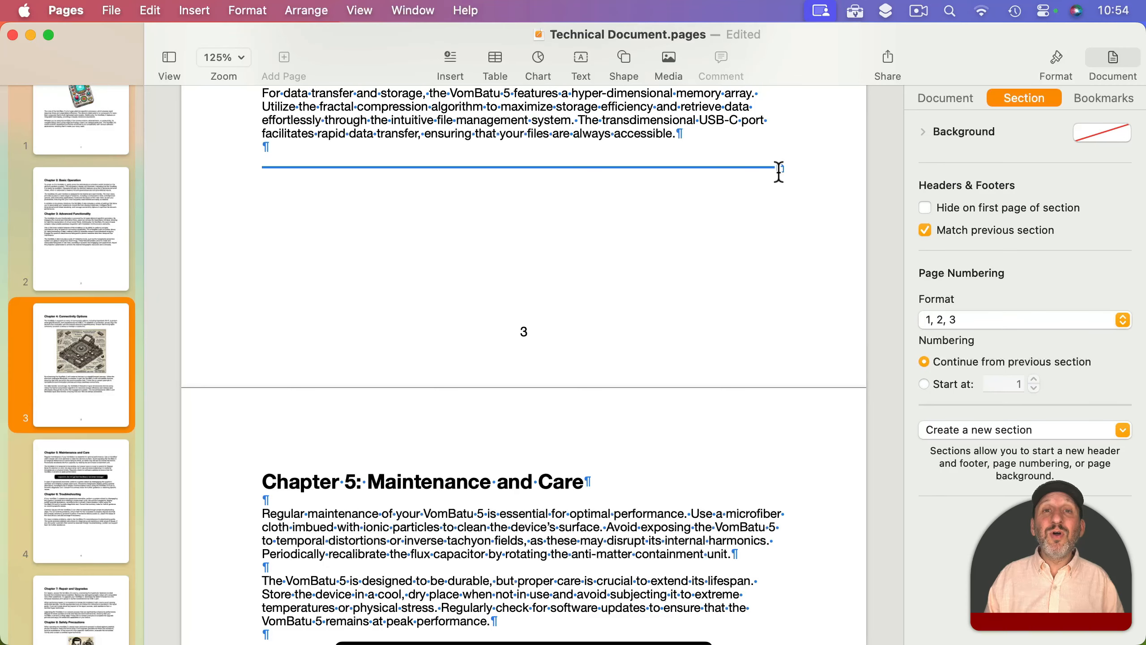
Replace the page break before the "Chapter 5: Maintenance and Care" heading with a section break.
click(275, 471)
click(259, 487)
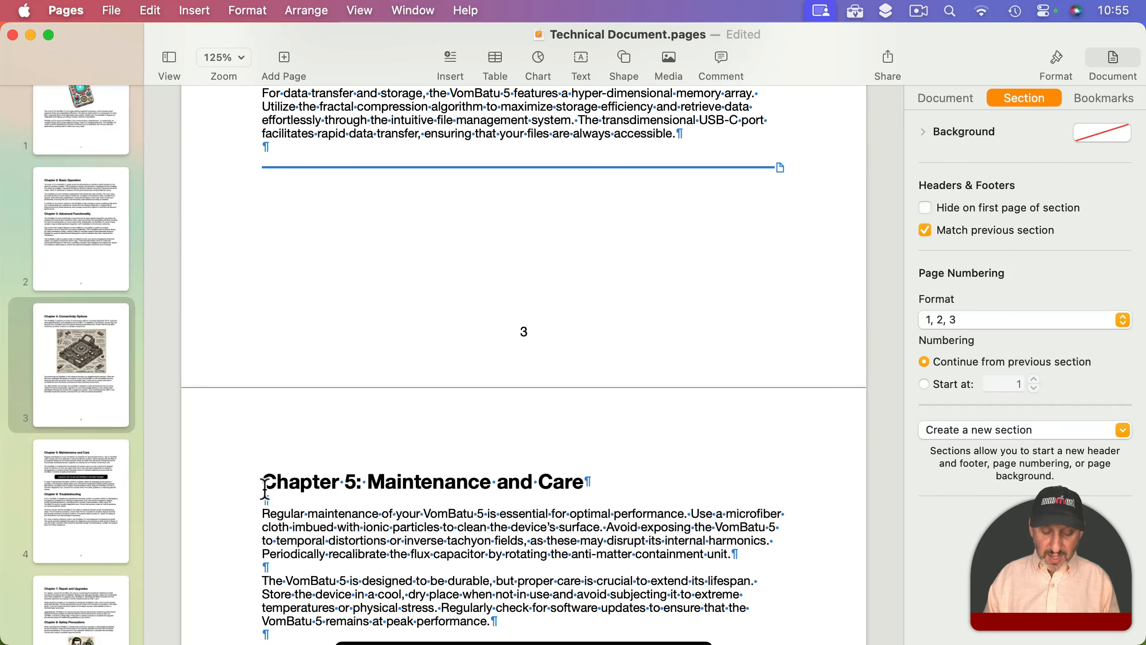
key(BackSpace)
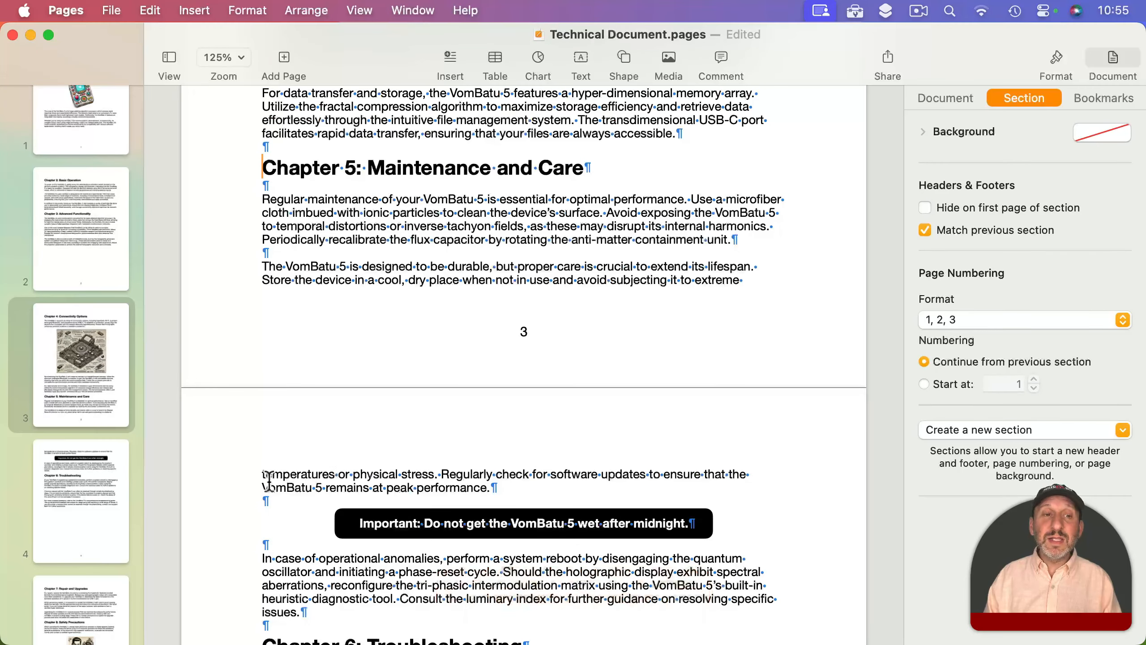
click(193, 10)
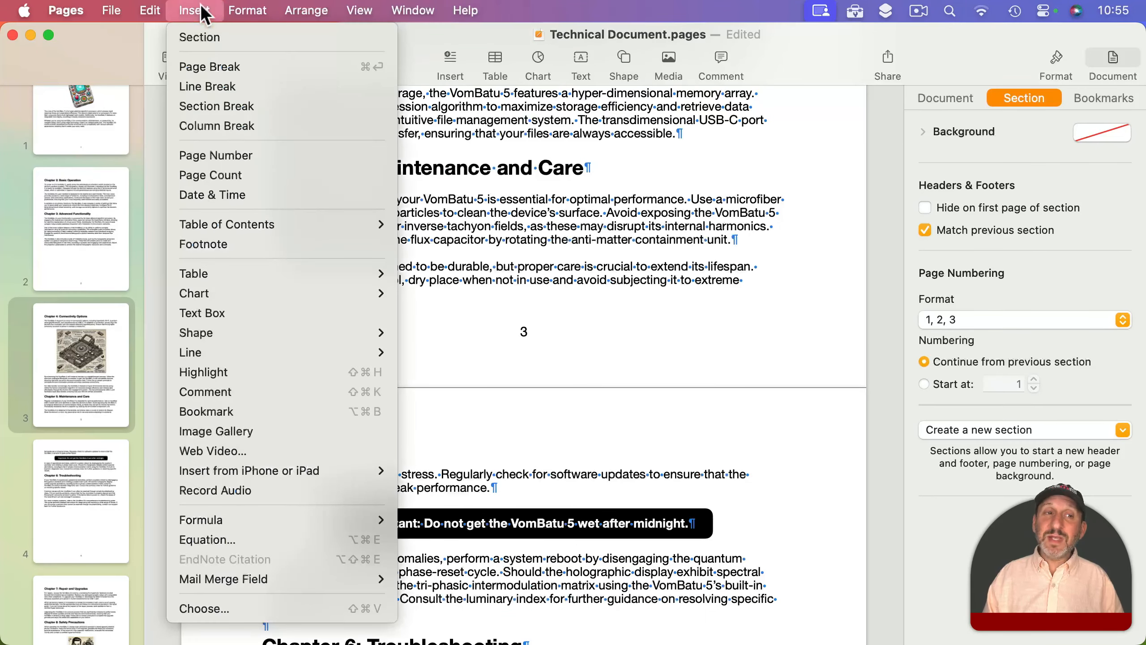
click(215, 106)
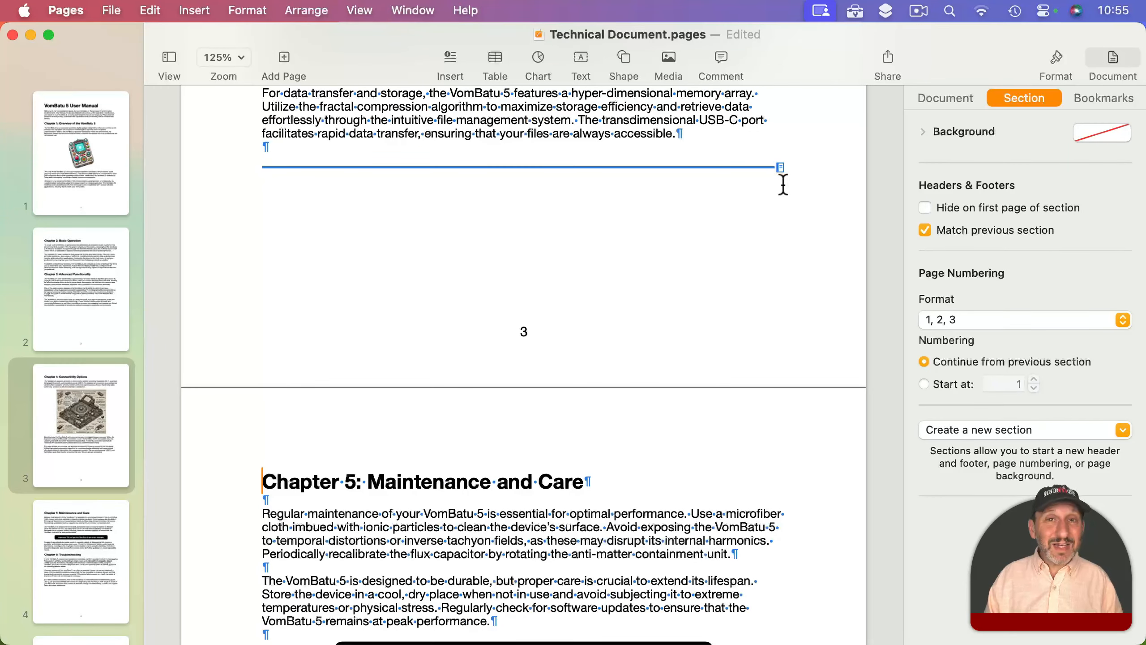
Make sure page thumbnails are displayed and select page 1 to inspect which pages its section covers.
mouse_move(525, 431)
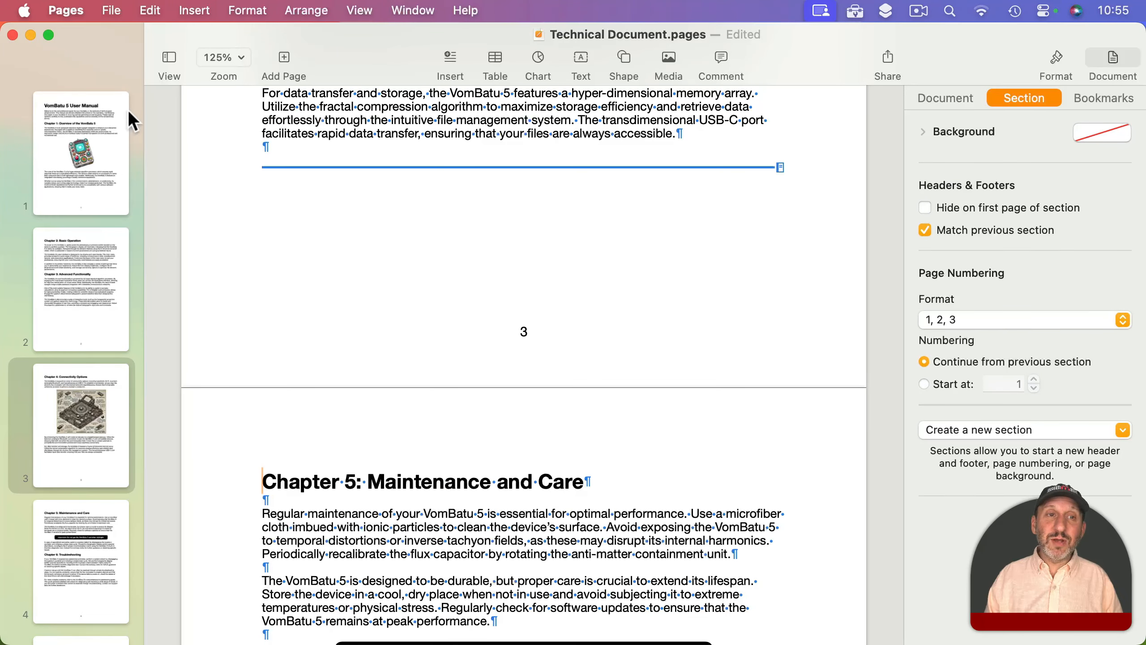
click(359, 10)
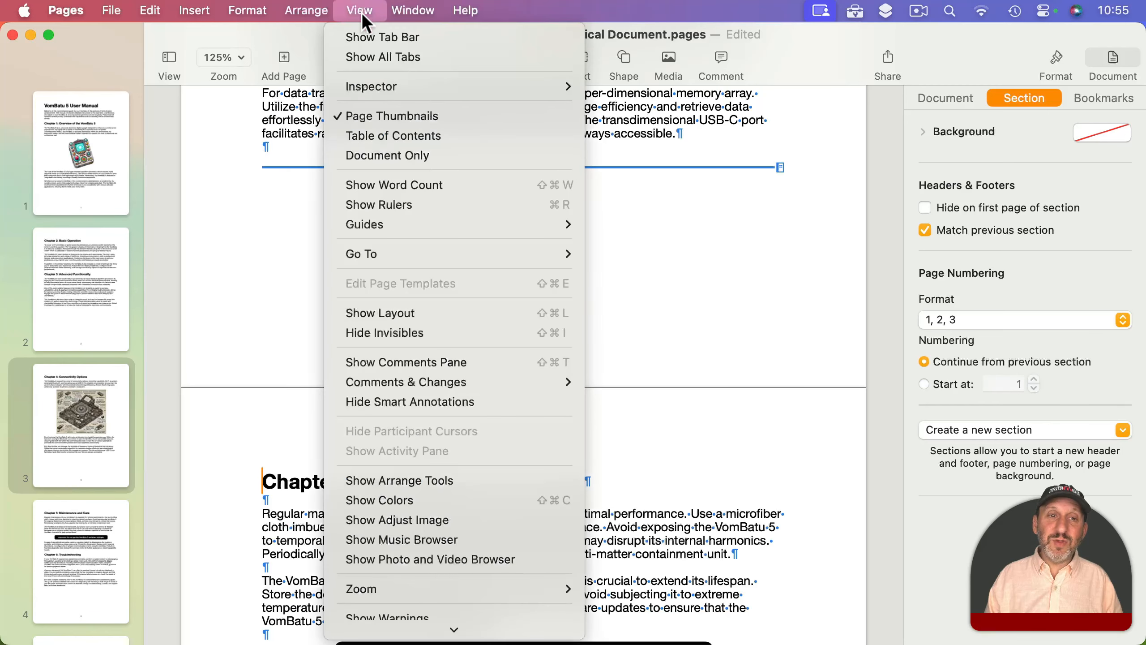
click(375, 119)
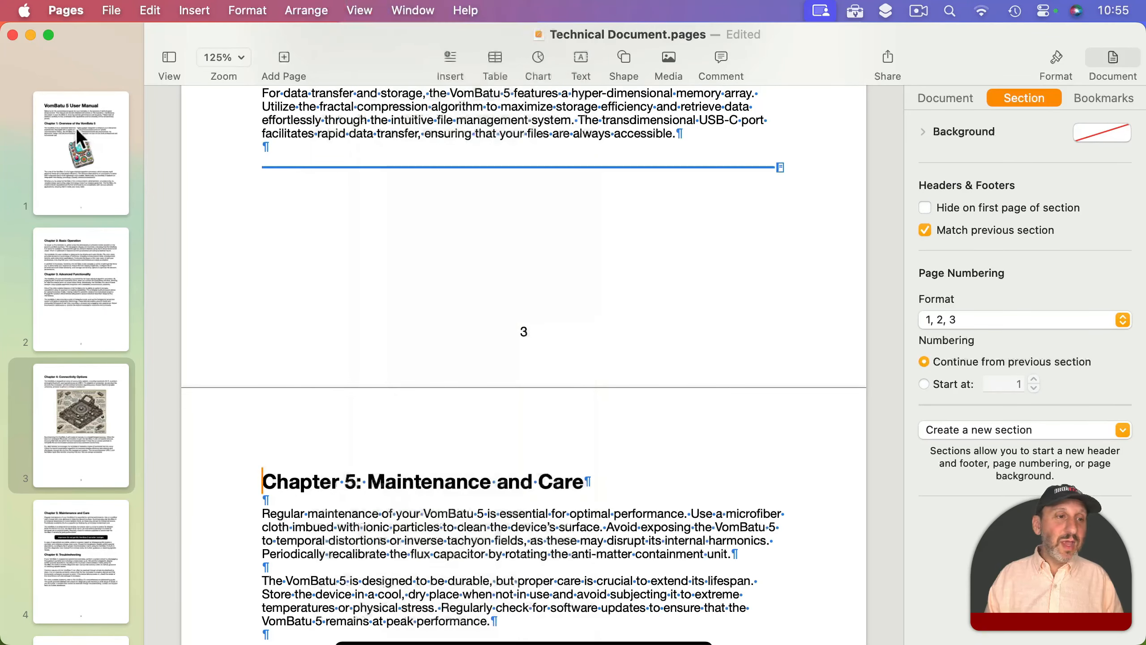
click(77, 128)
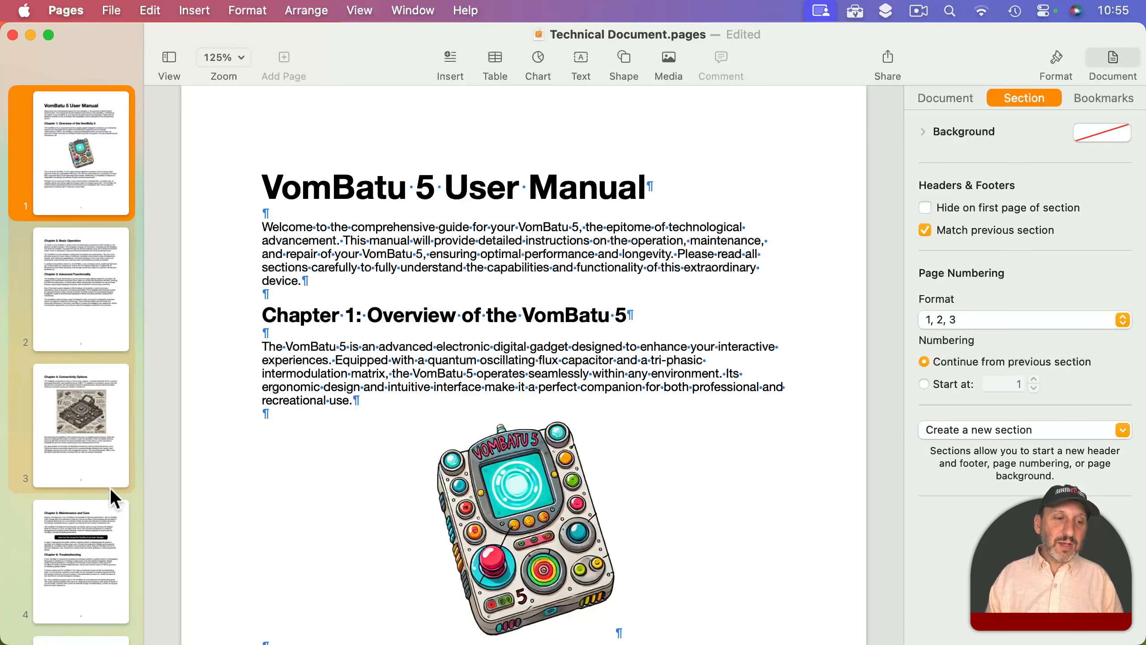
Examine which pages belong to the sections before and after Chapter 5 by selecting pages 1, 3 and 4 in the thumbnails.
scroll(66, 458, down, 5)
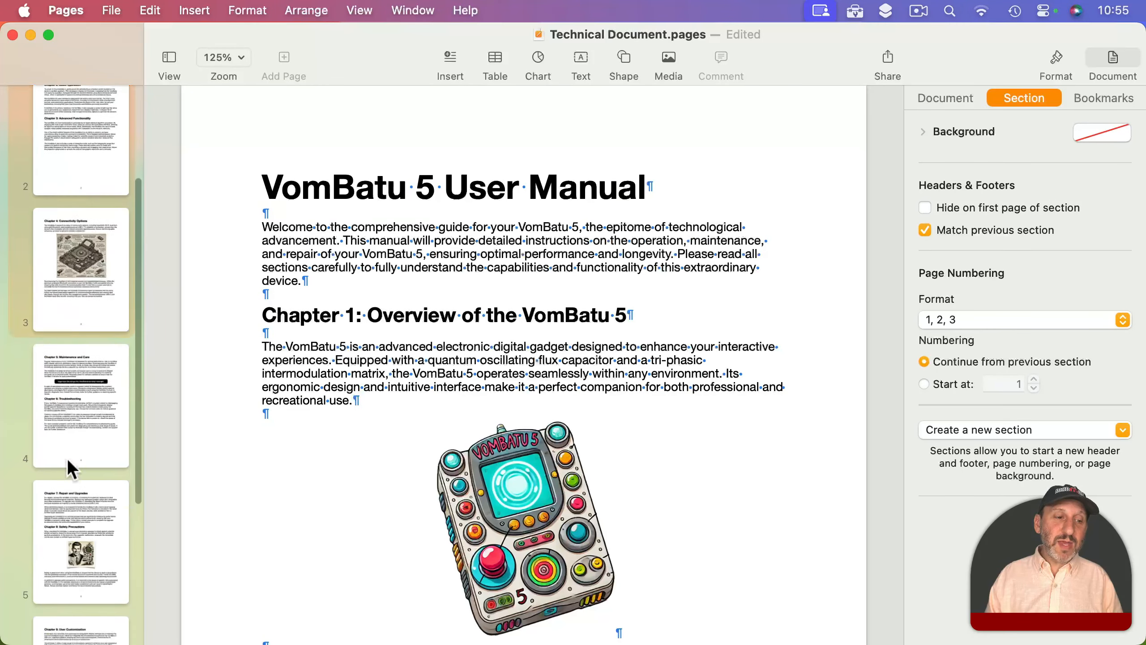
scroll(73, 362, up, 4)
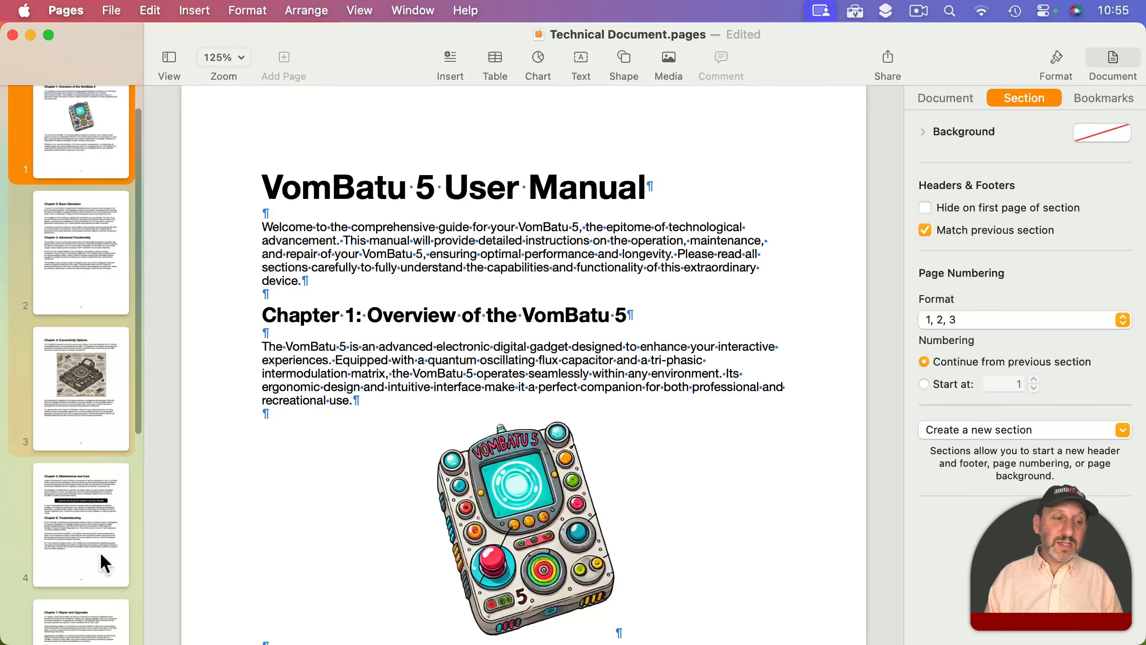
click(90, 531)
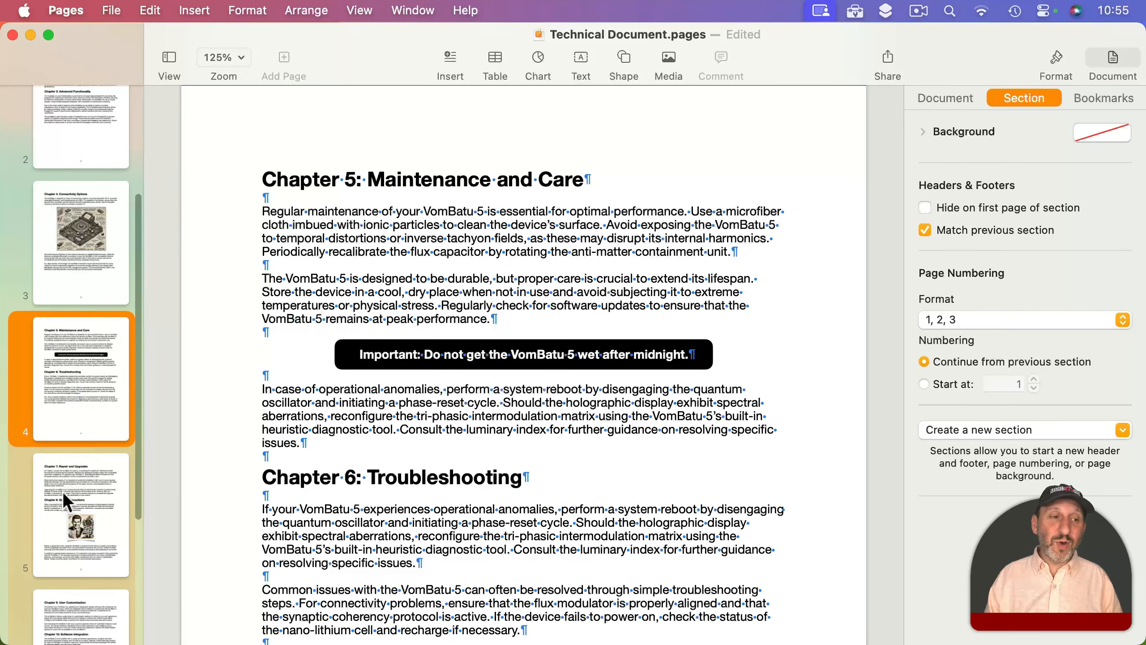
click(77, 247)
click(79, 349)
click(79, 256)
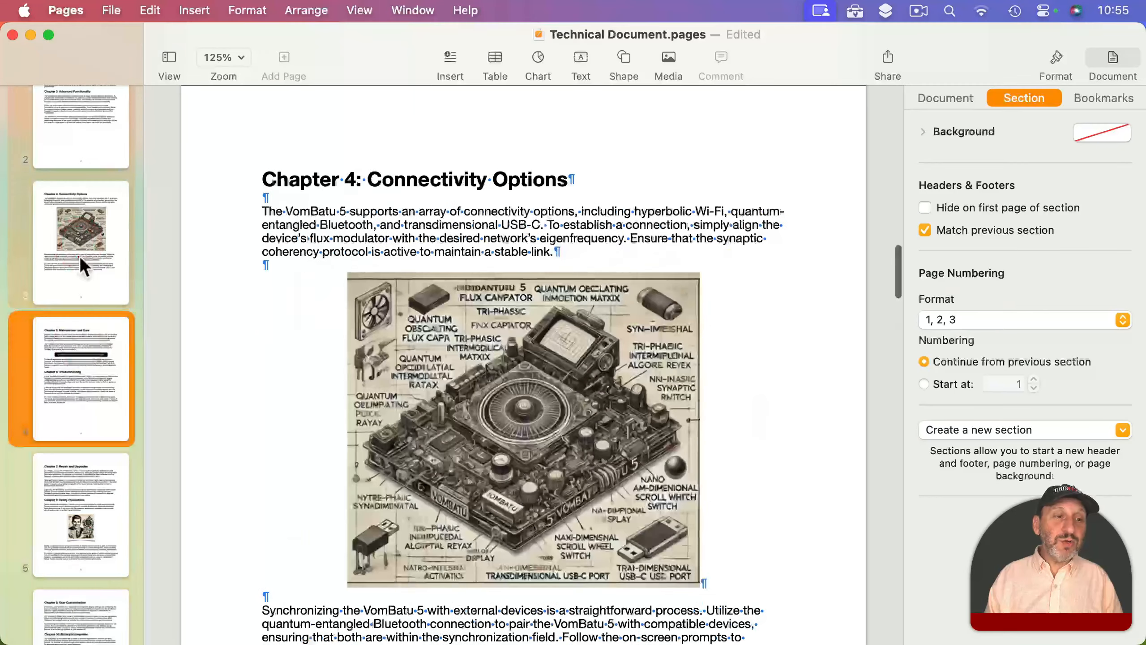
click(73, 358)
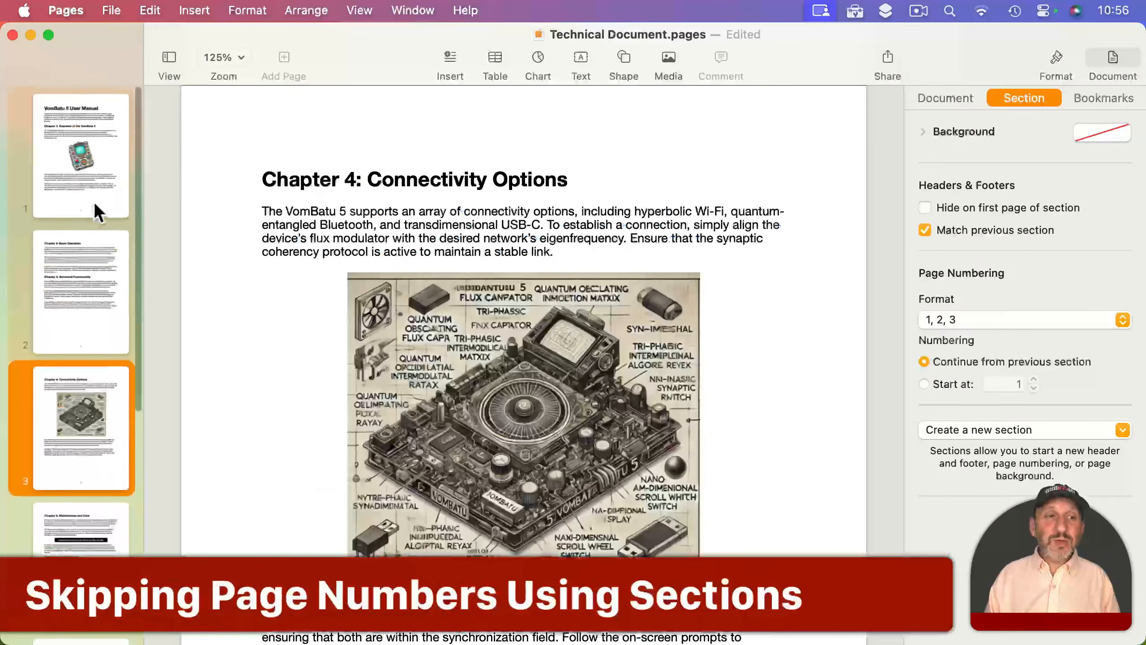
click(65, 161)
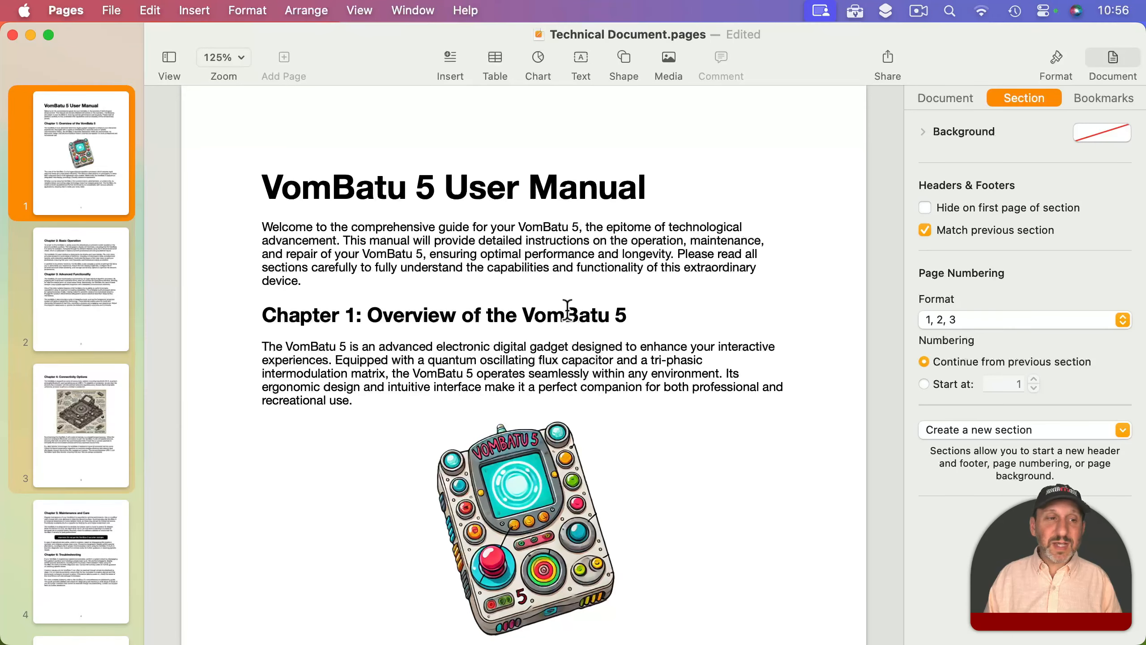
Set the section beginning with Chapter 5 to start its page numbering at 1 and check the footers around the section break.
scroll(62, 343, down, 5)
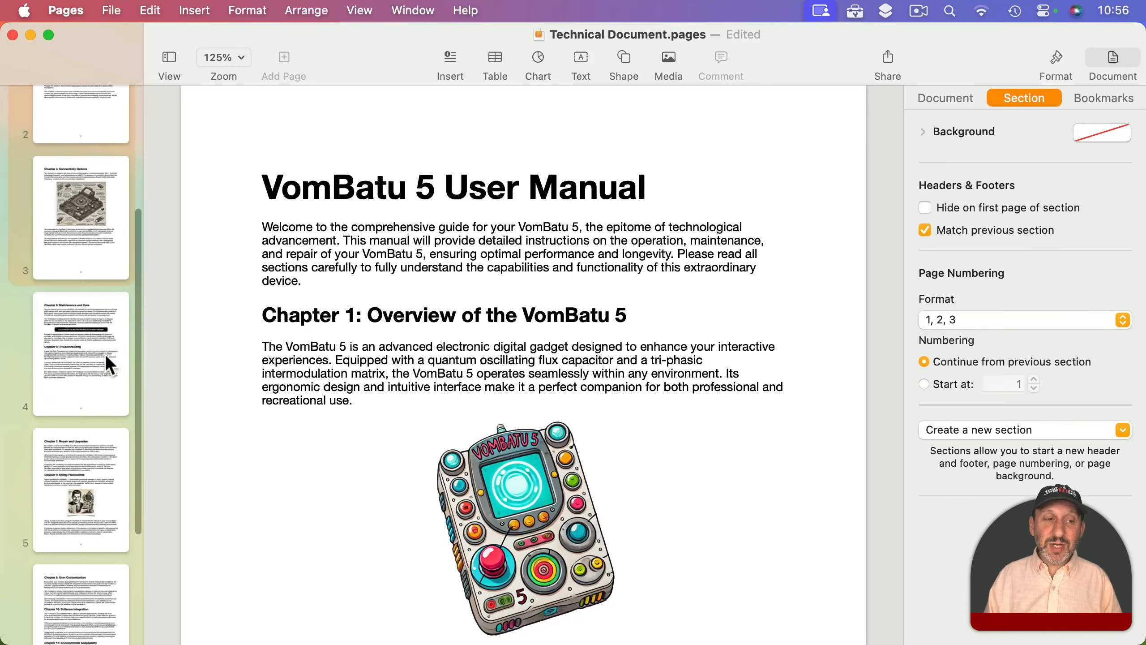
click(74, 357)
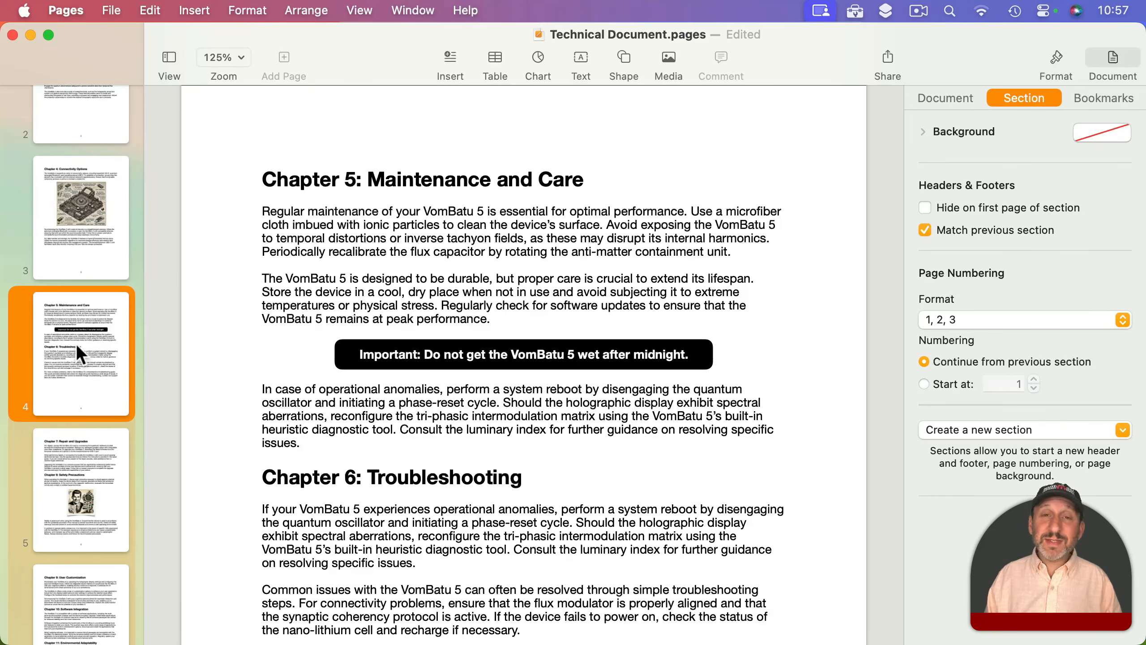
click(920, 383)
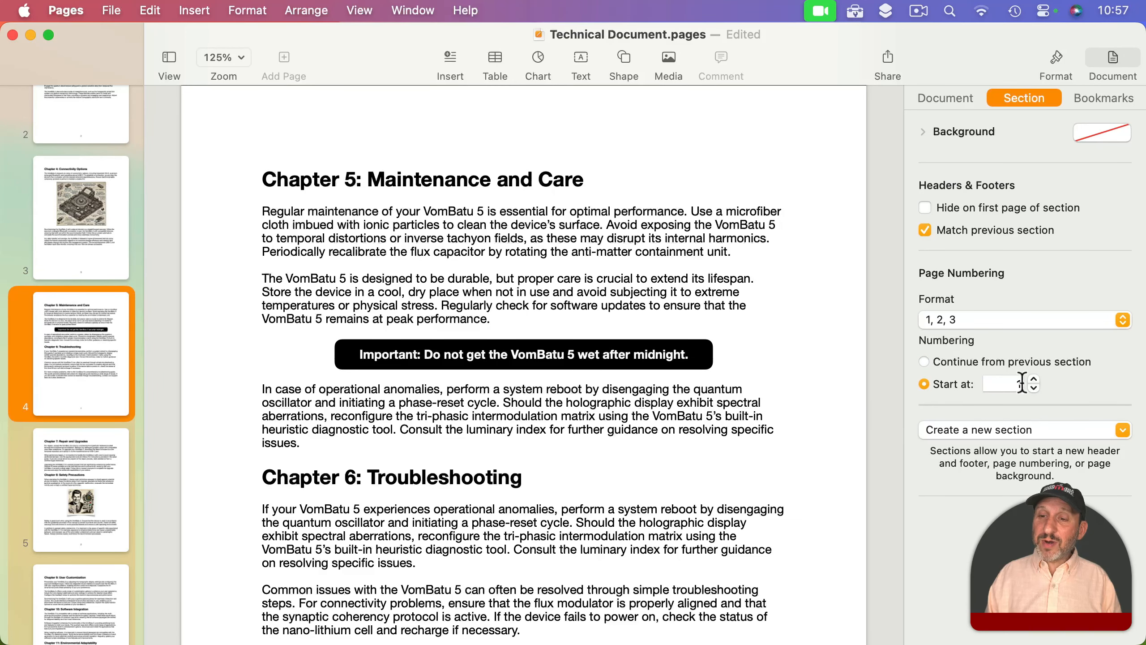
scroll(548, 300, up, 5)
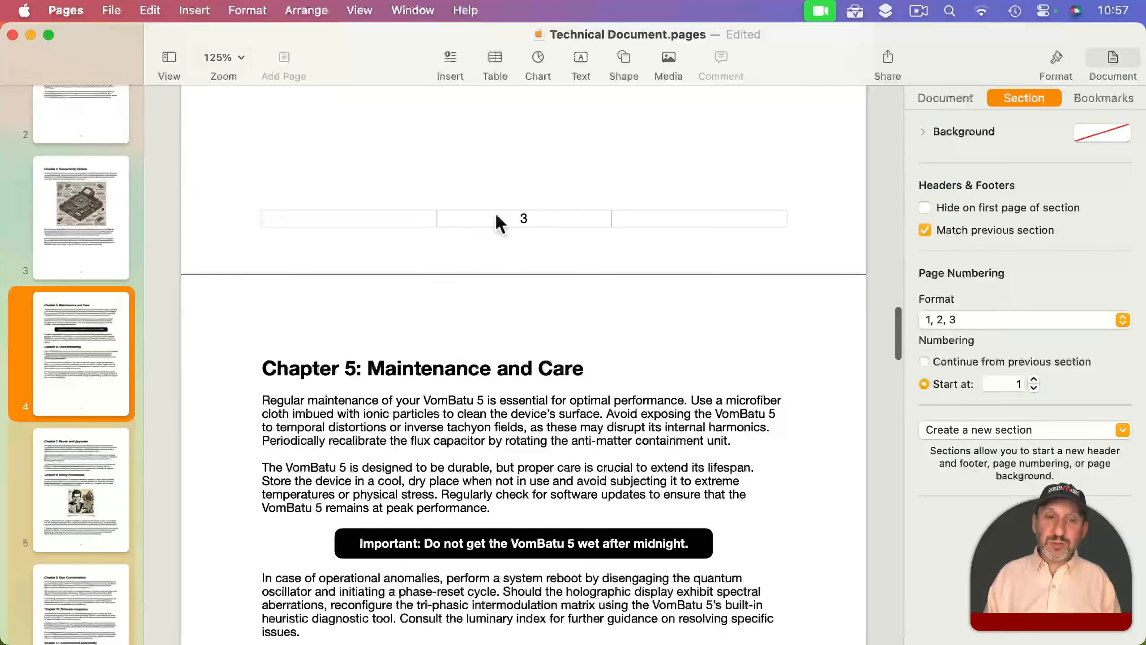
scroll(568, 345, down, 15)
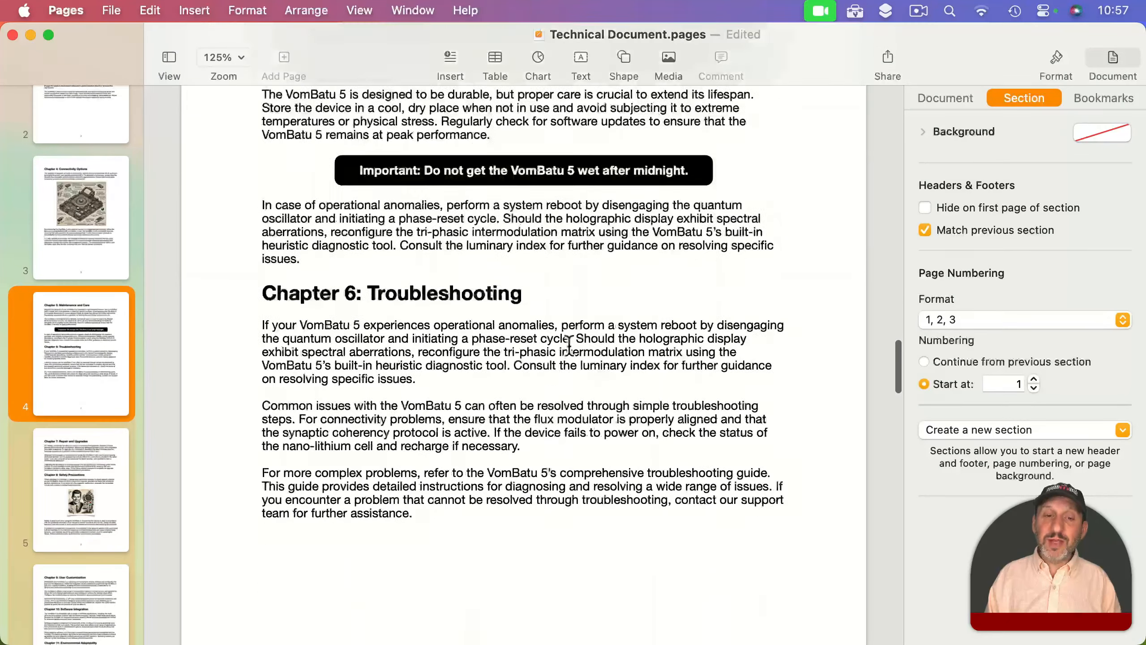
scroll(570, 346, down, 3)
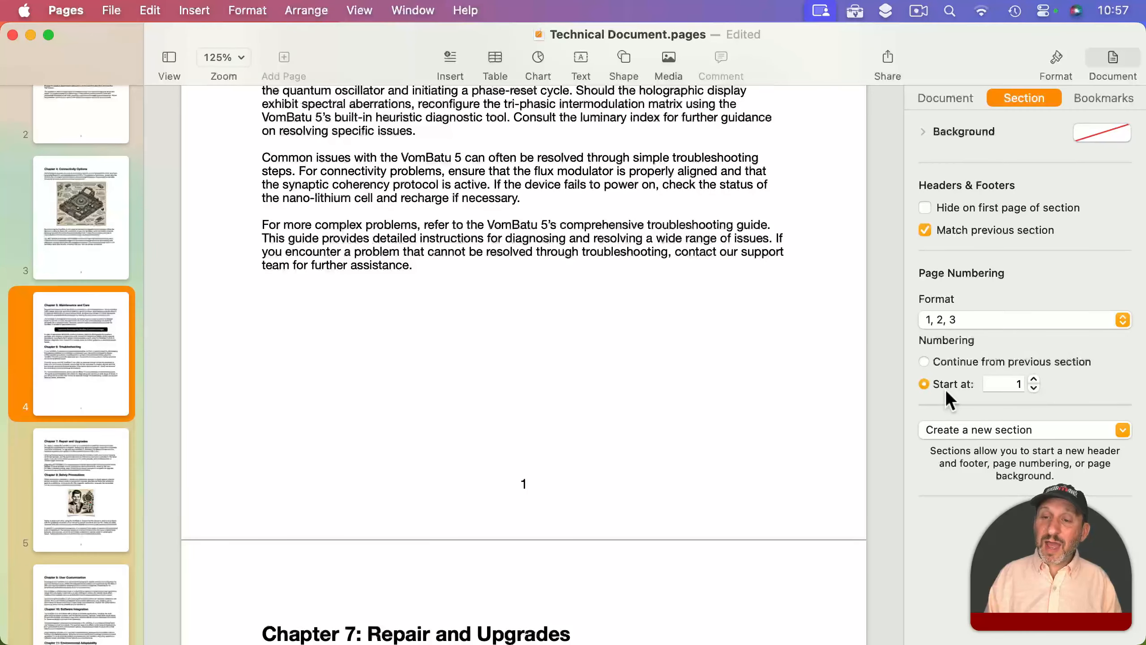
Raise the Chapter 5 section's starting page number to 8 and compare its footer with the previous section's last page.
click(1034, 381)
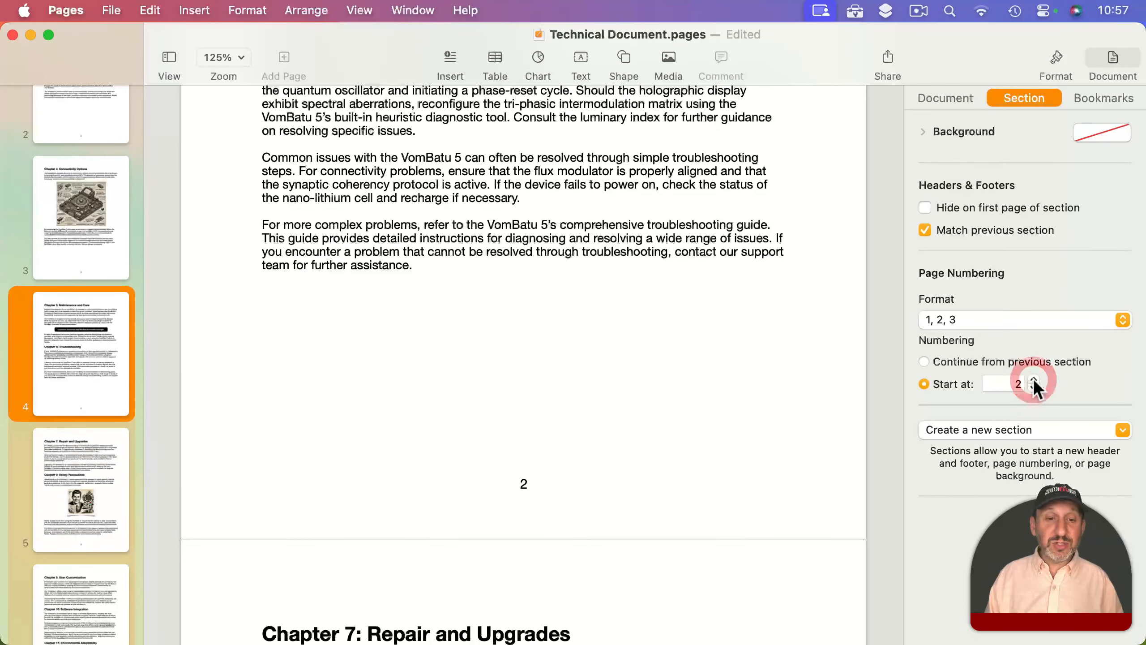
click(1034, 380)
click(1034, 380)
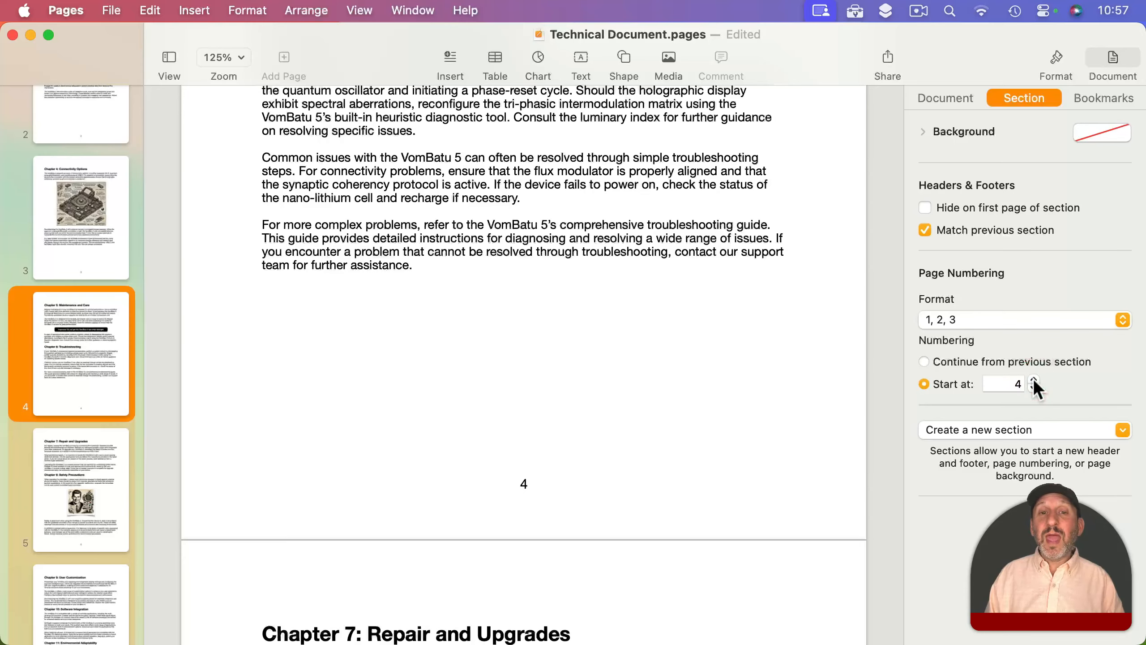
click(1034, 380)
click(1034, 380)
click(1034, 380)
click(1034, 380)
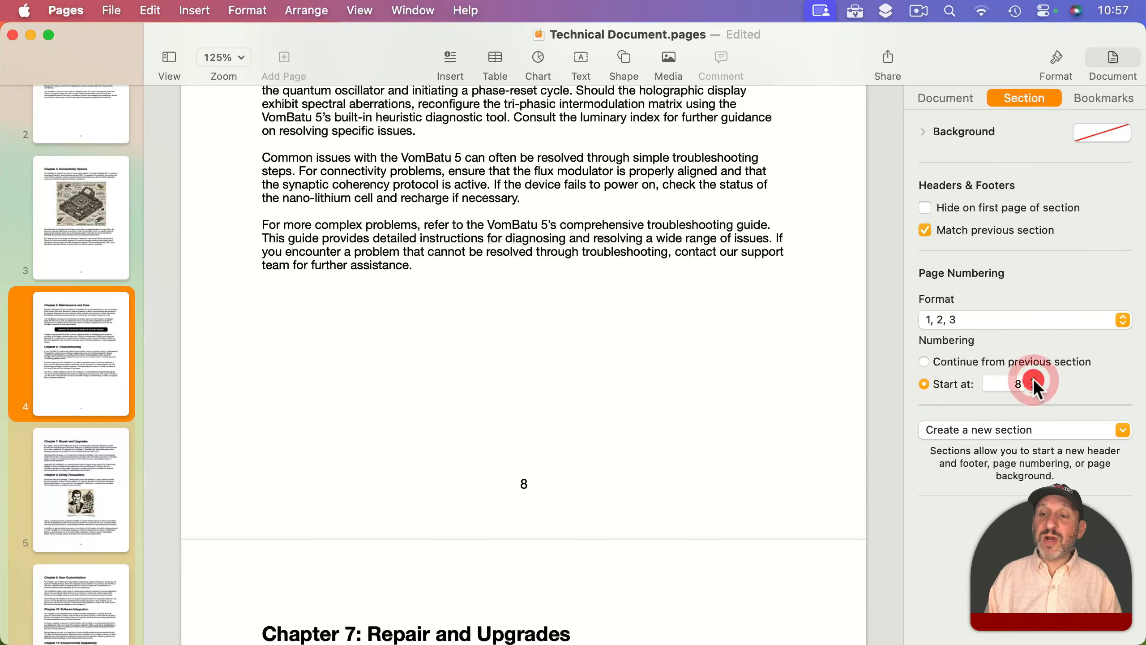
scroll(579, 283, up, 10)
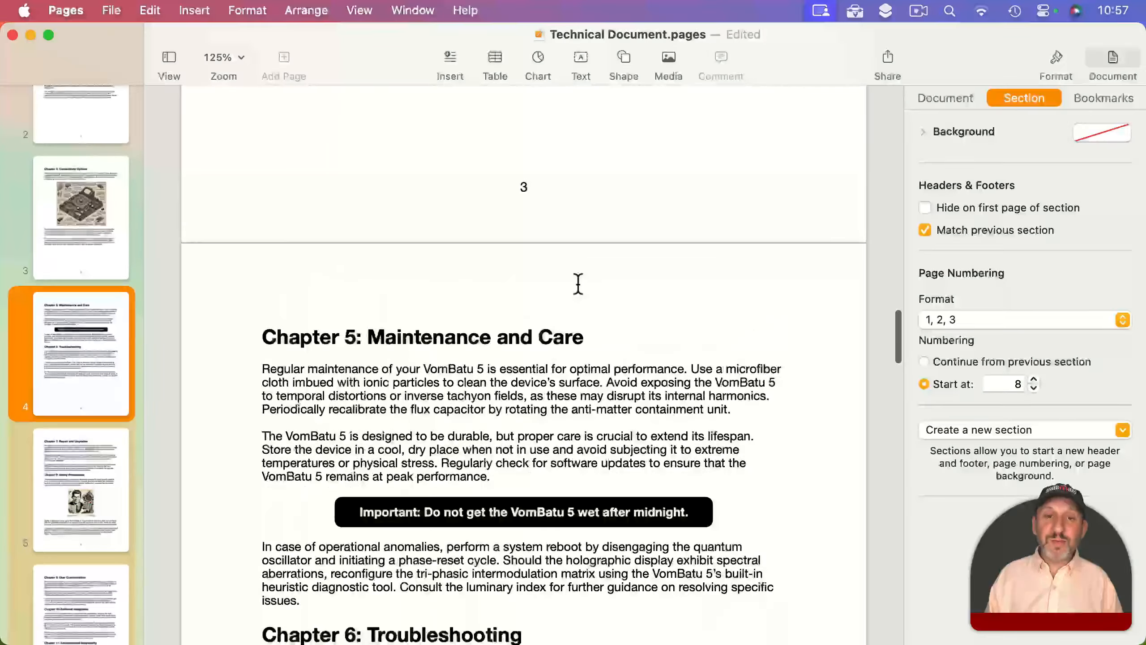
scroll(538, 177, down, 10)
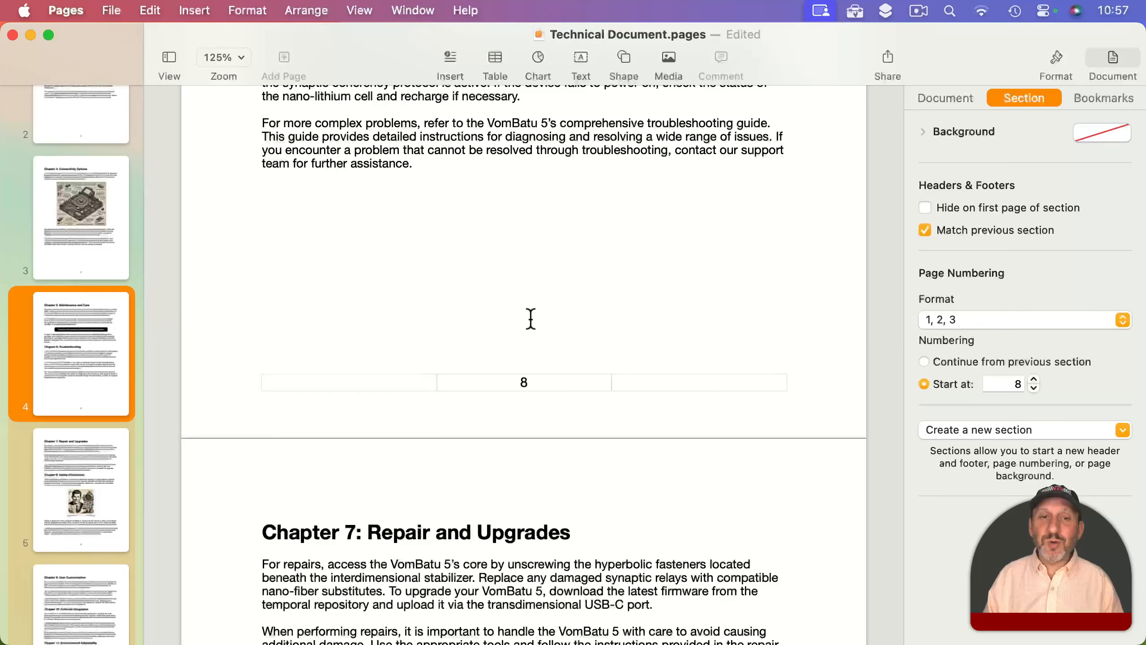
scroll(529, 320, up, 15)
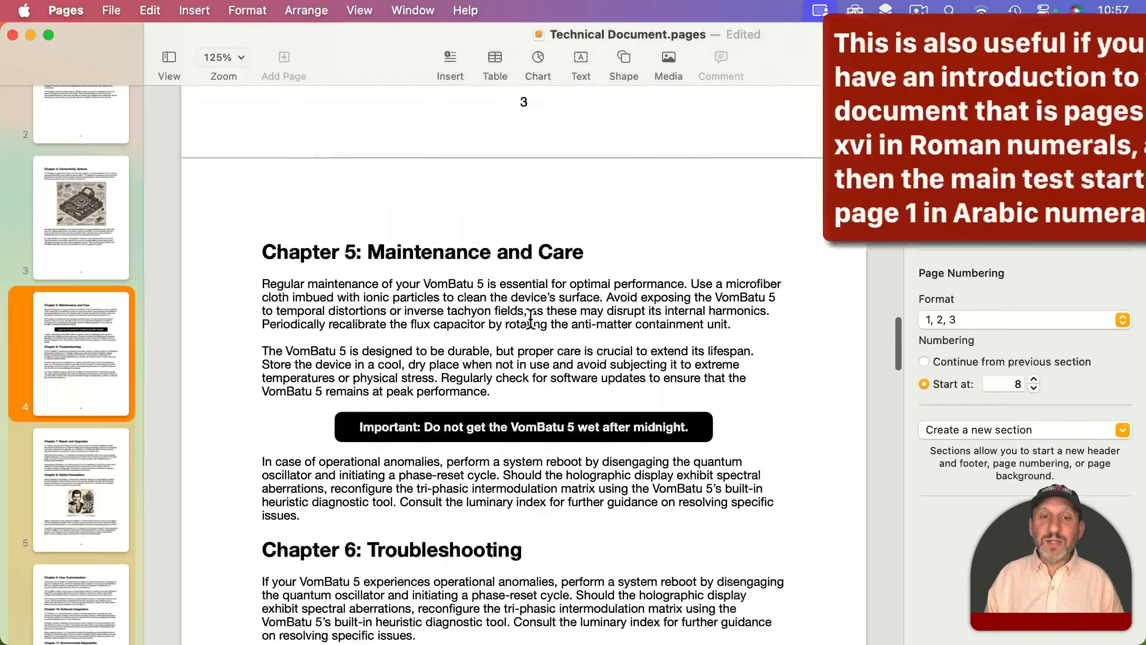
scroll(526, 433, down, 10)
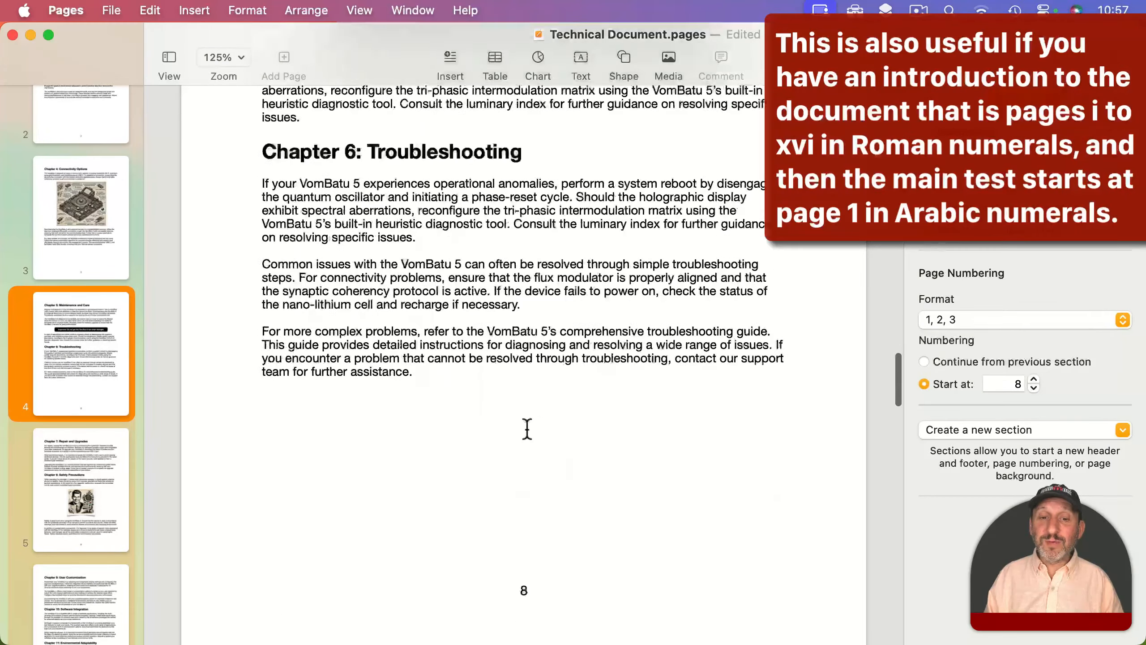
click(514, 569)
scroll(542, 451, down, 2)
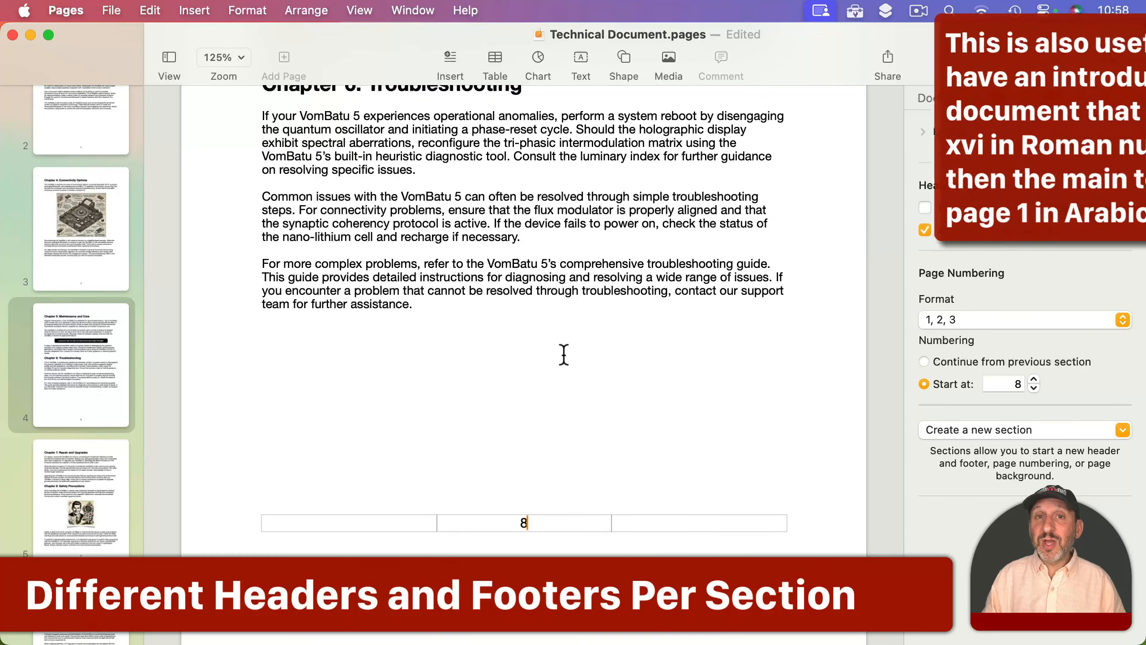
Stop the Chapter 5 section's headers and footers from matching the previous section, and append "of" and the page count to its footer page number.
click(82, 351)
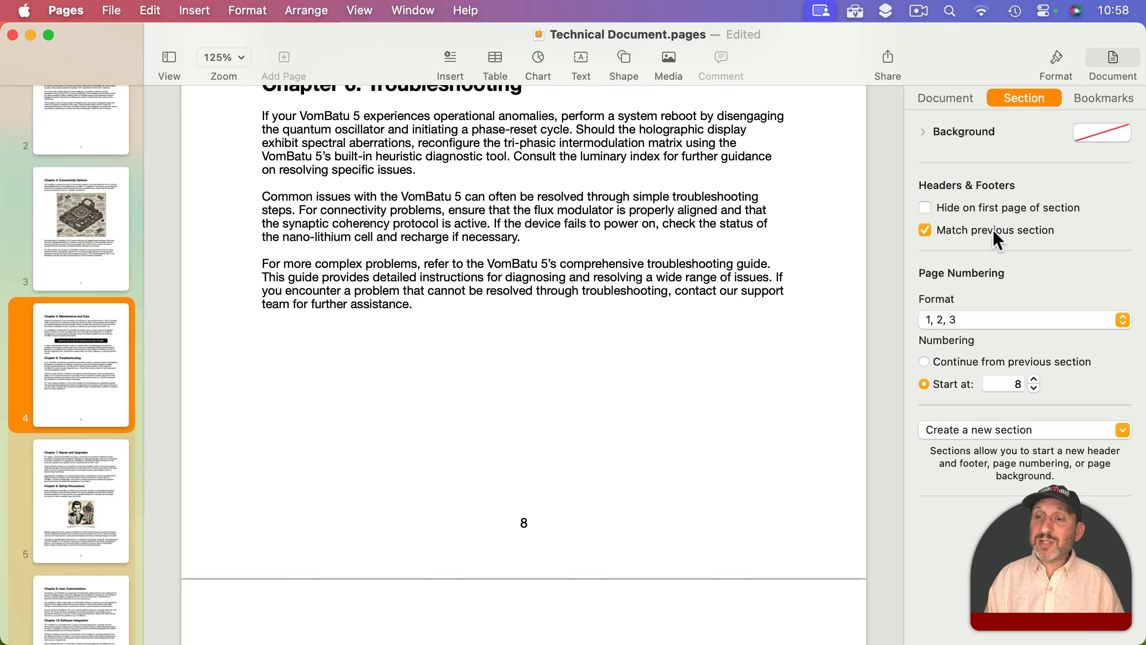
click(967, 230)
click(534, 524)
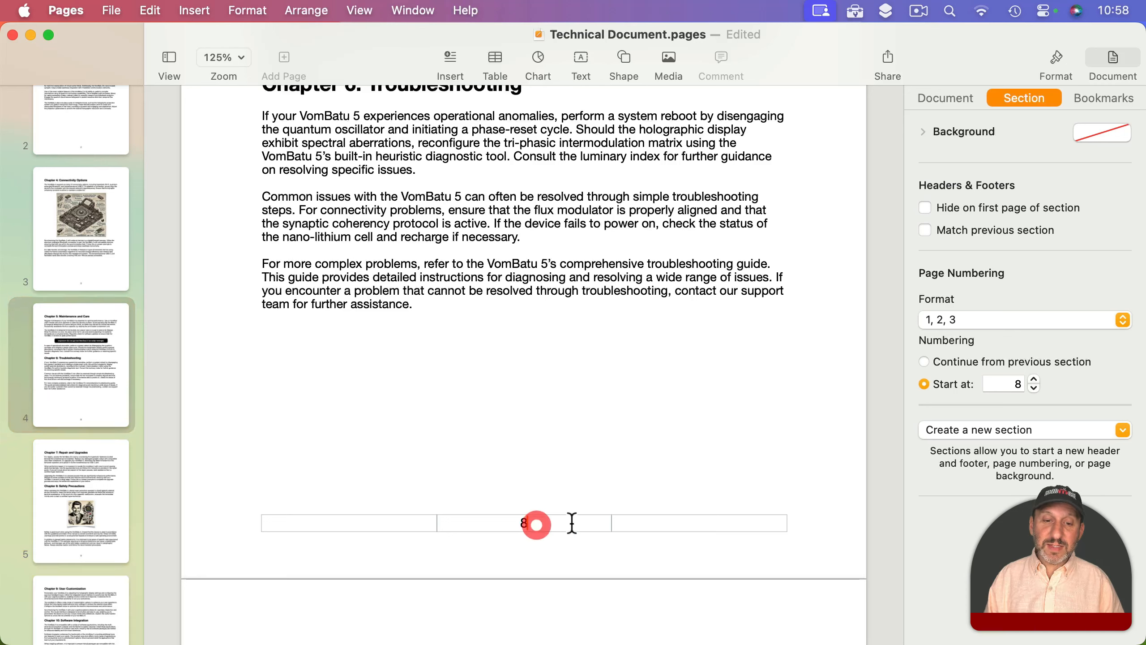
text(of)
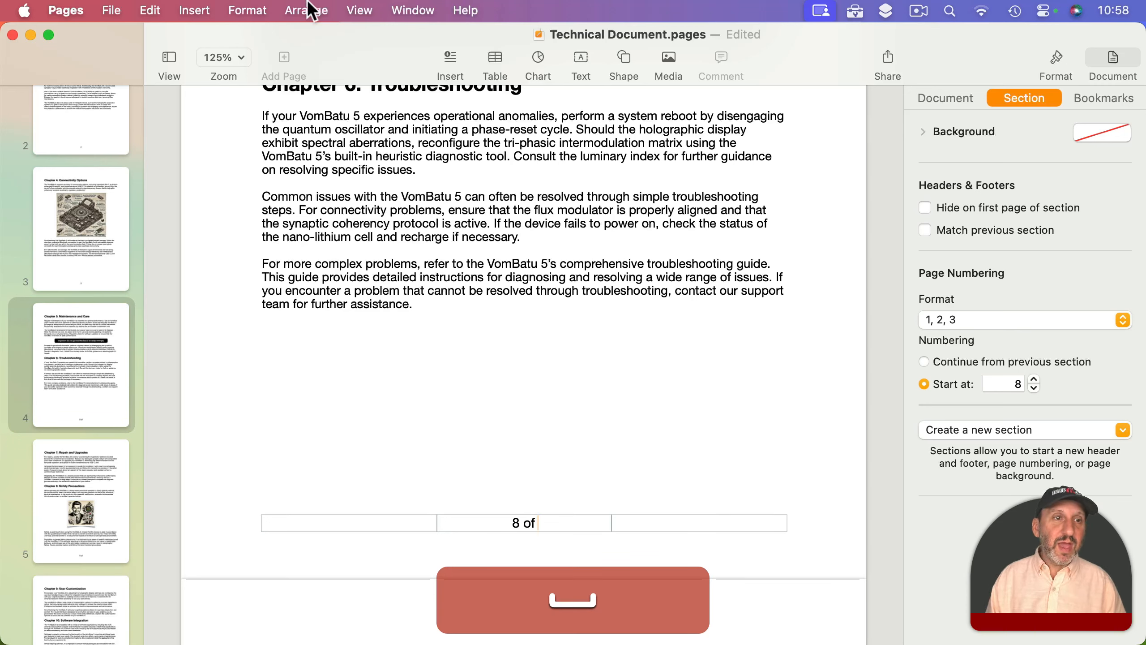
click(194, 9)
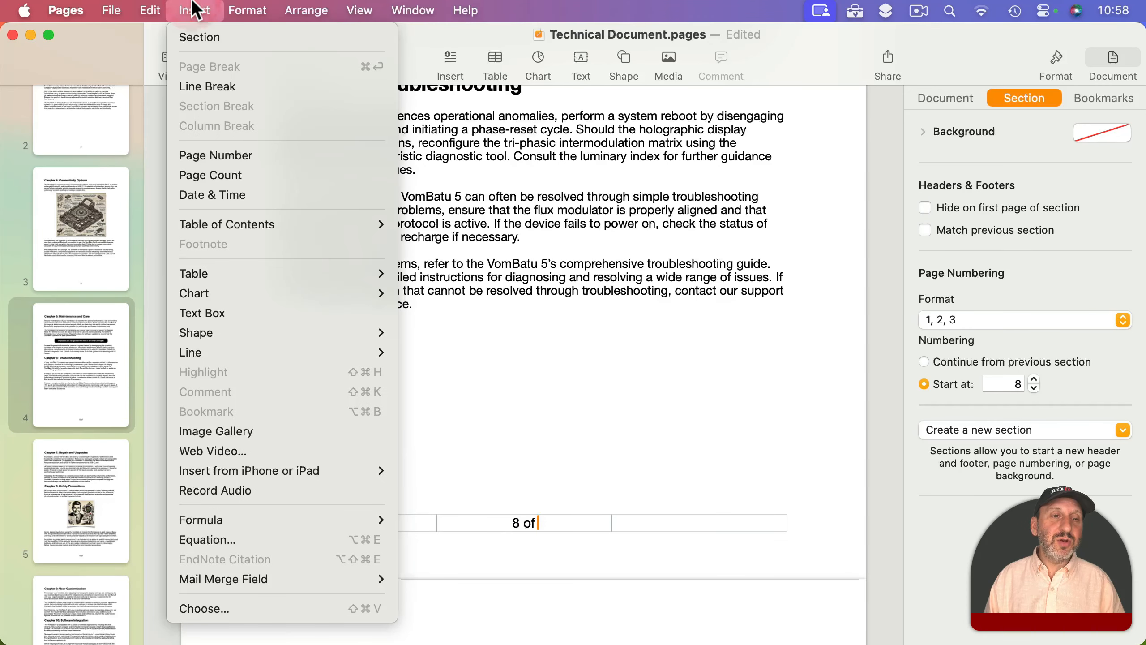
click(236, 174)
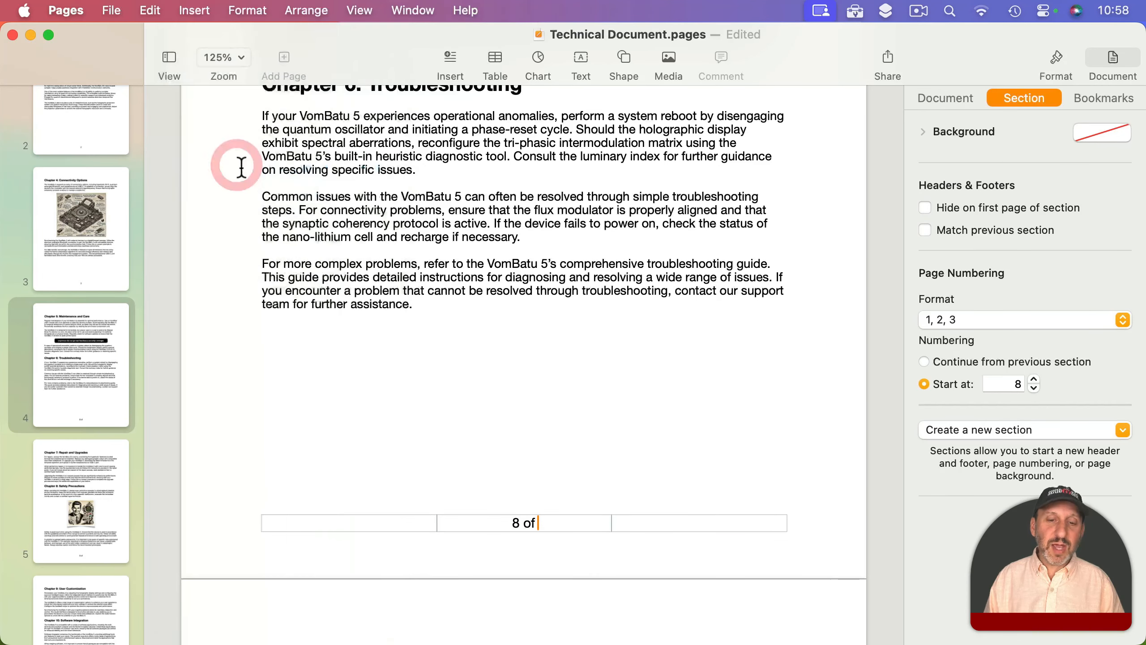
Compare the footers and section settings of the pages before and after the Chapter 5 section break.
click(107, 372)
scroll(516, 519, down, 15)
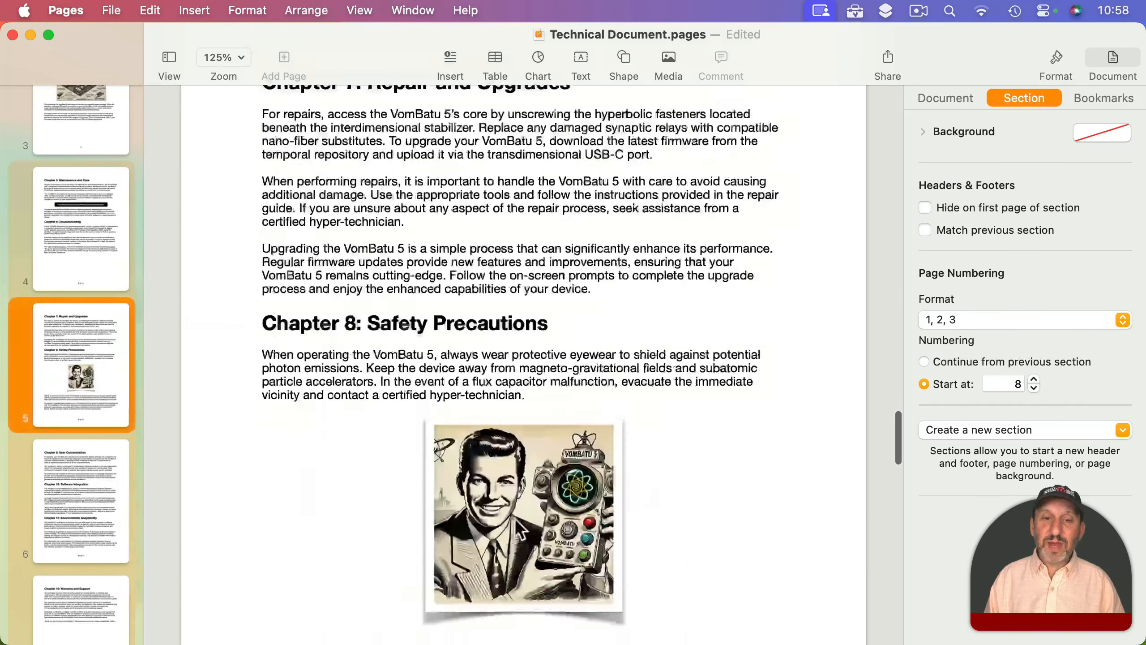
scroll(516, 520, up, 12)
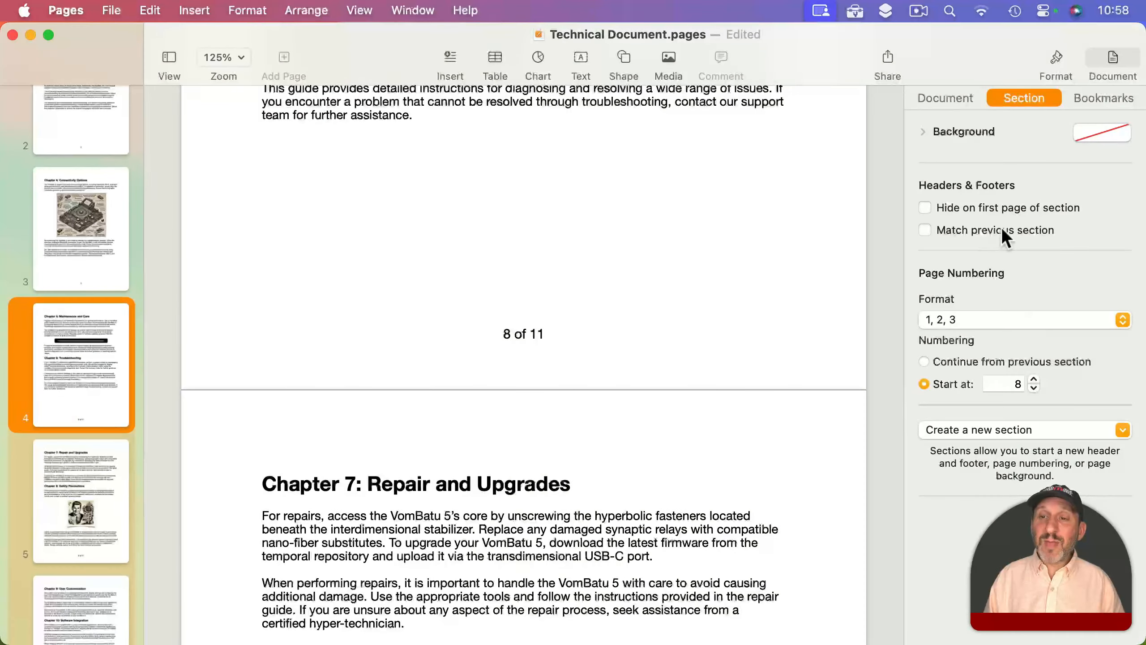
scroll(611, 310, up, 5)
scroll(611, 310, up, 12)
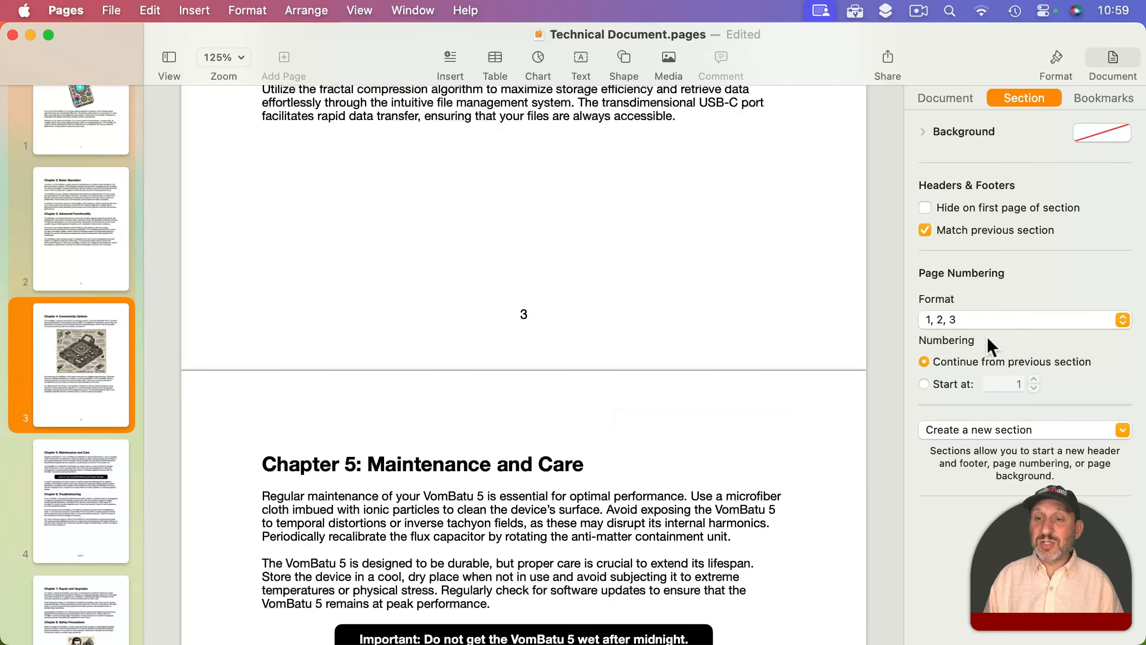
click(583, 116)
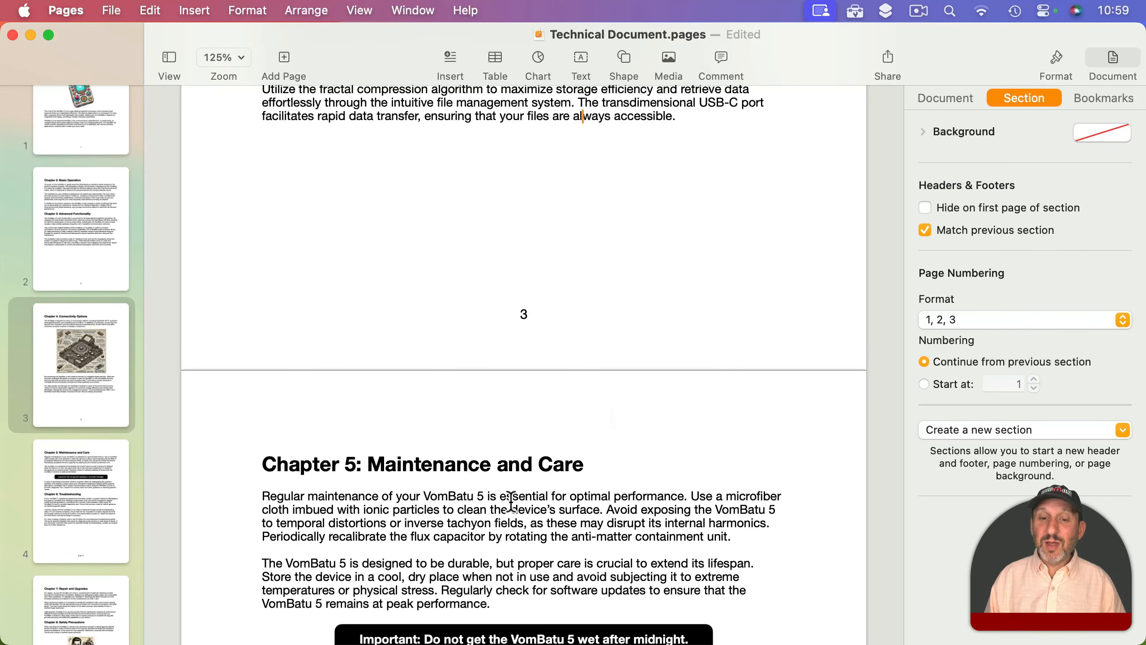
scroll(530, 485, down, 1)
click(543, 450)
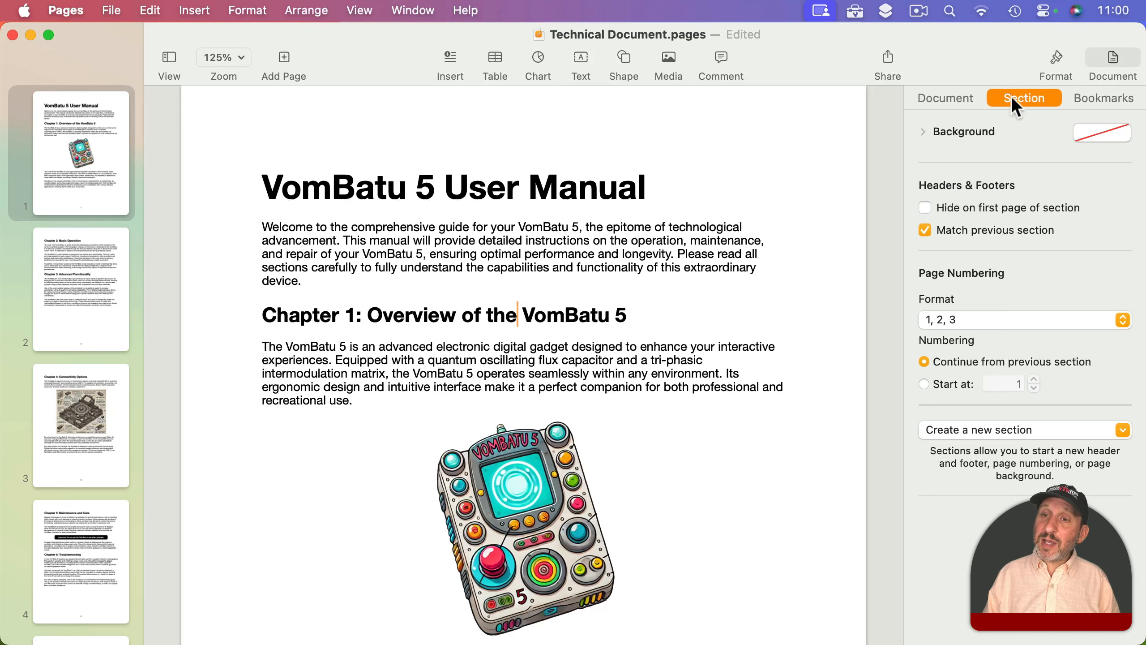
Turn on facing pages for the document and view the two-page spreads from the beginning at 50% zoom.
click(948, 98)
scroll(975, 279, down, 5)
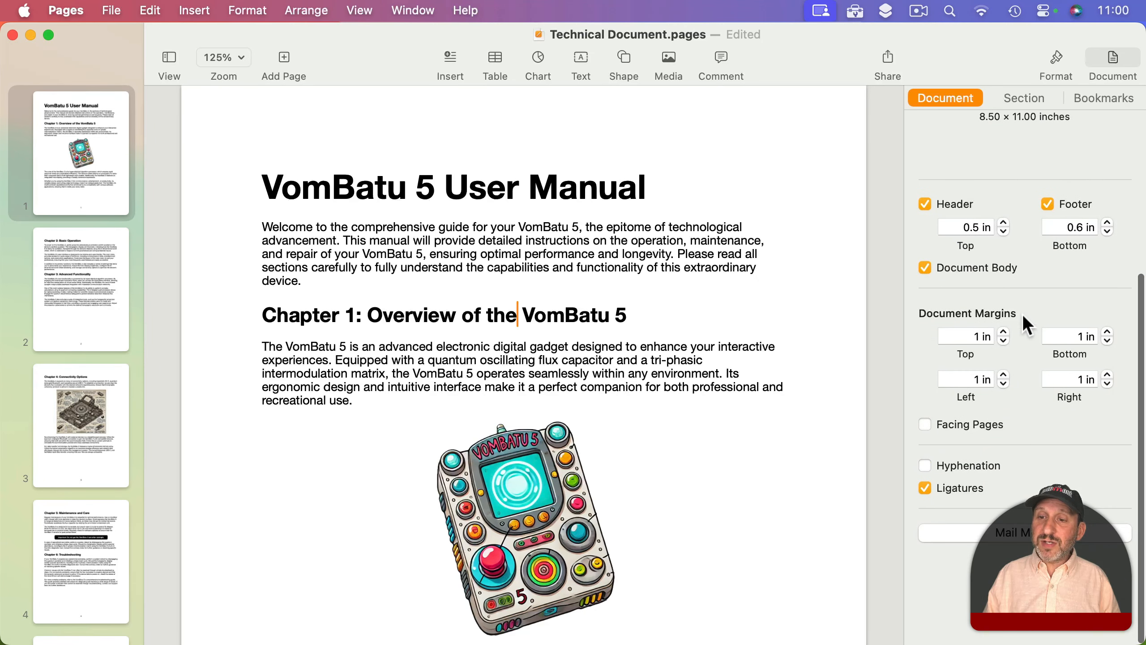
click(925, 424)
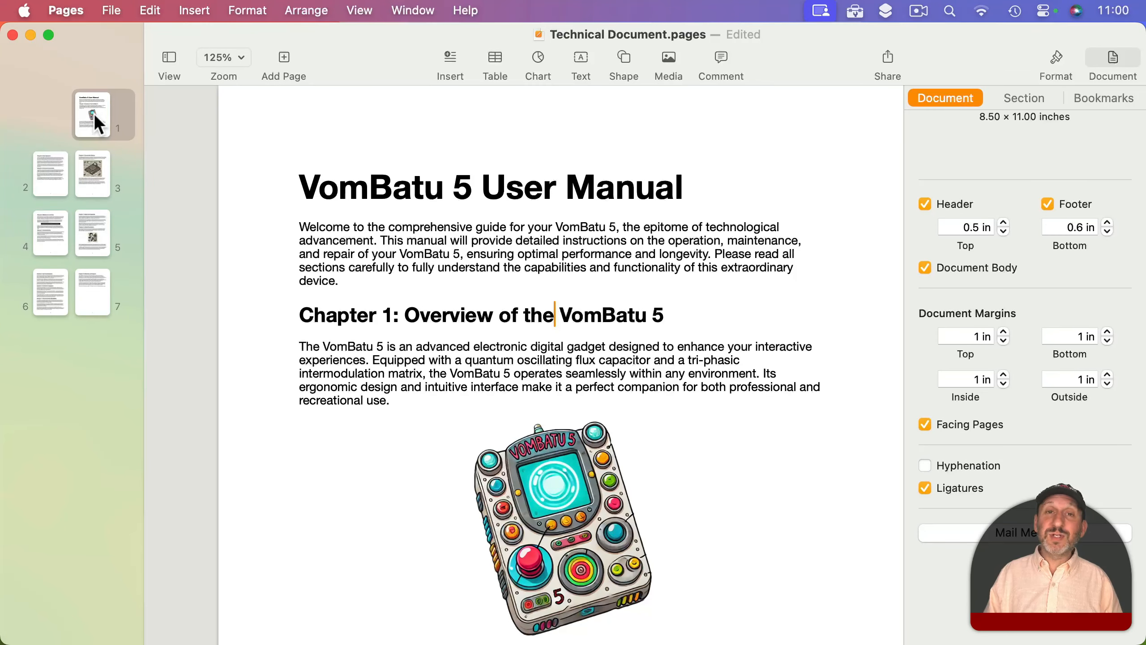
click(53, 175)
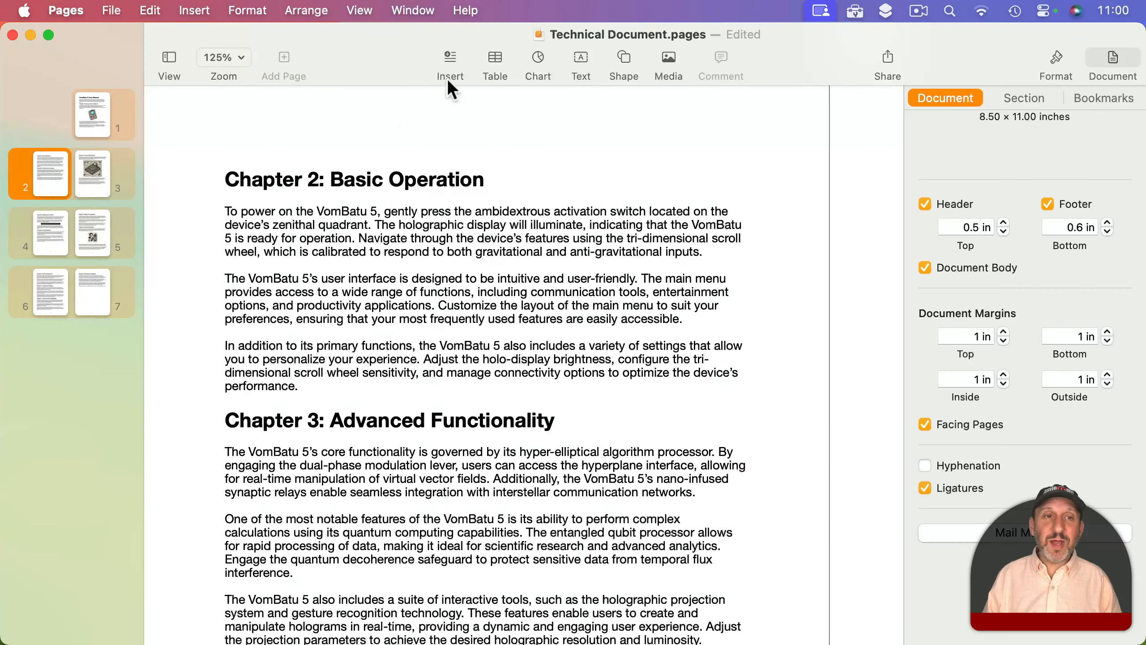
click(231, 65)
click(251, 149)
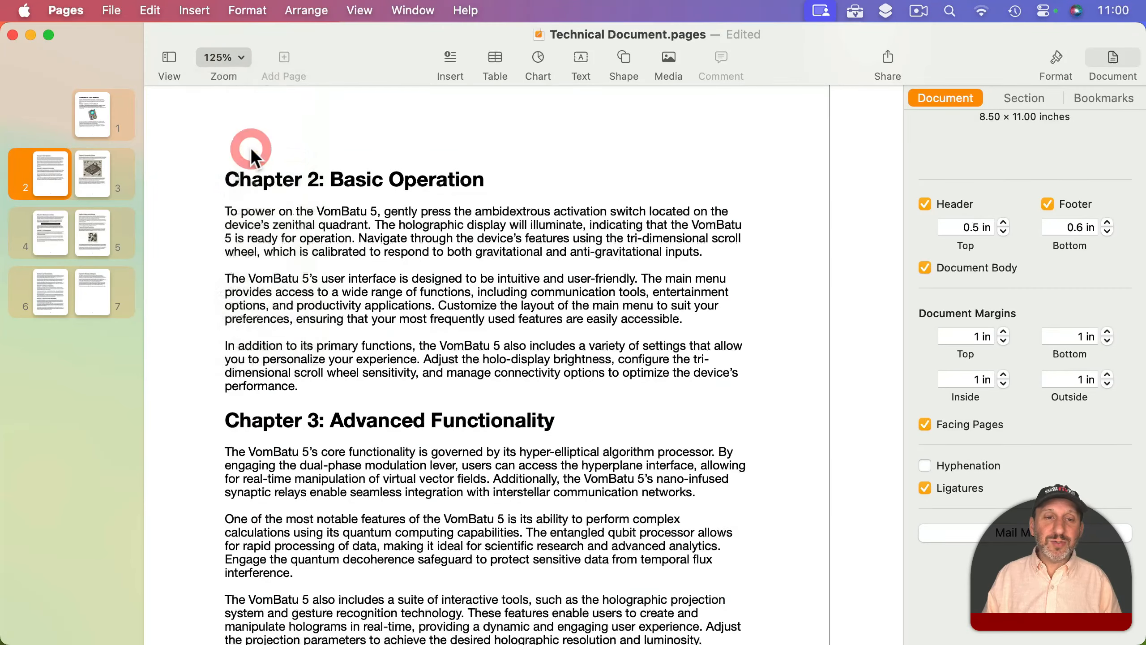
scroll(612, 362, up, 5)
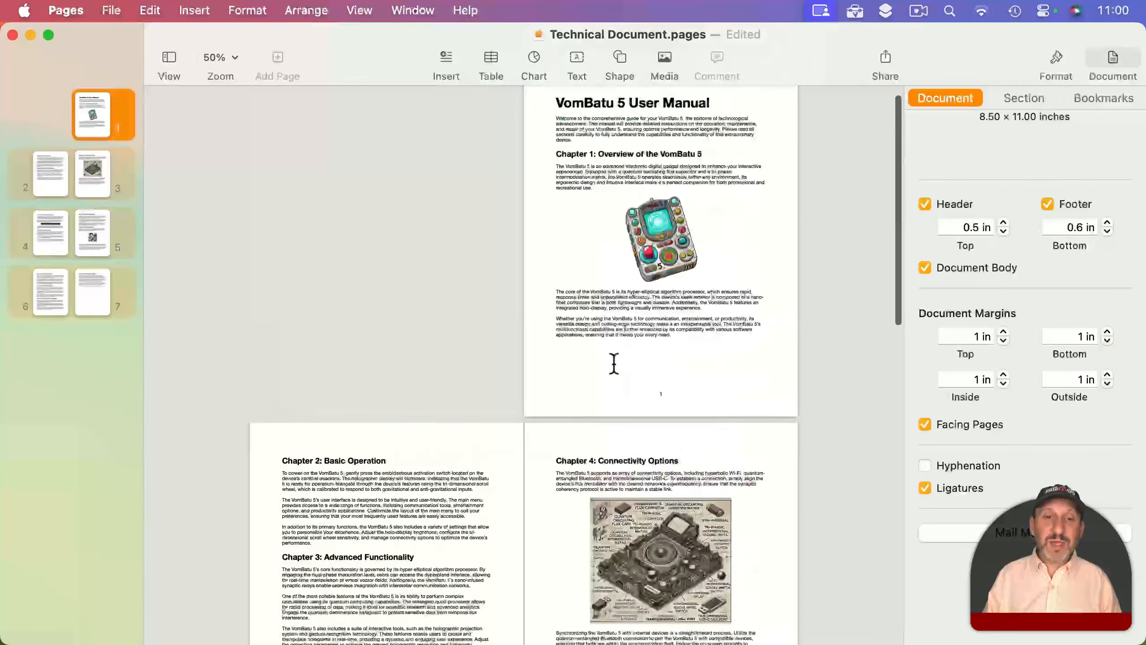
click(360, 10)
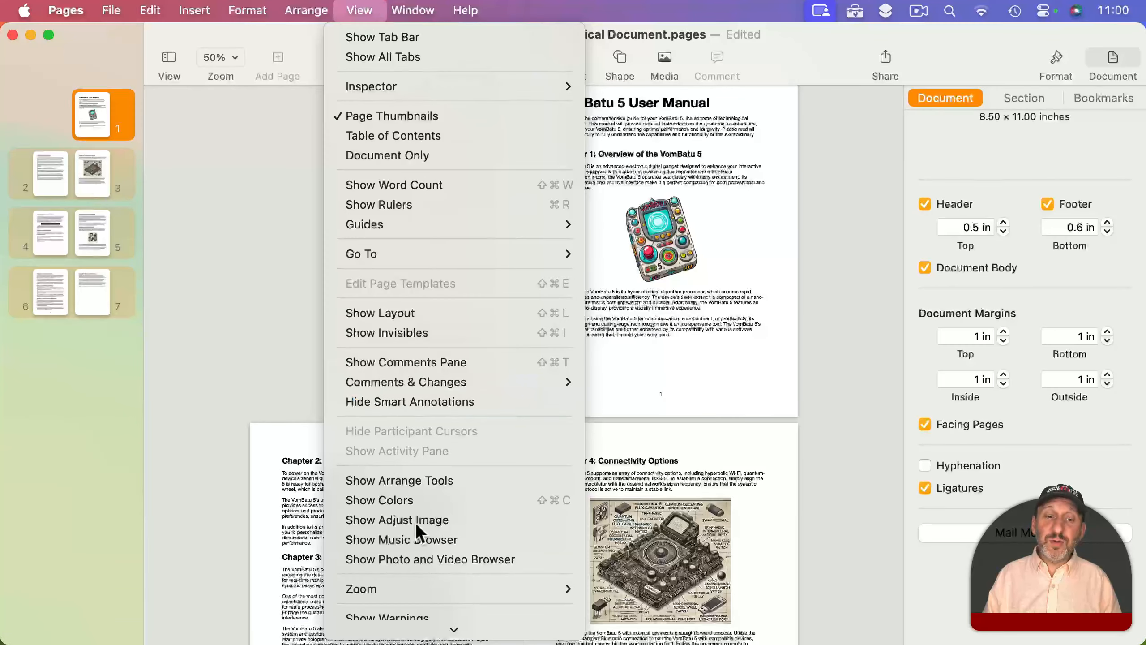
mouse_move(416, 588)
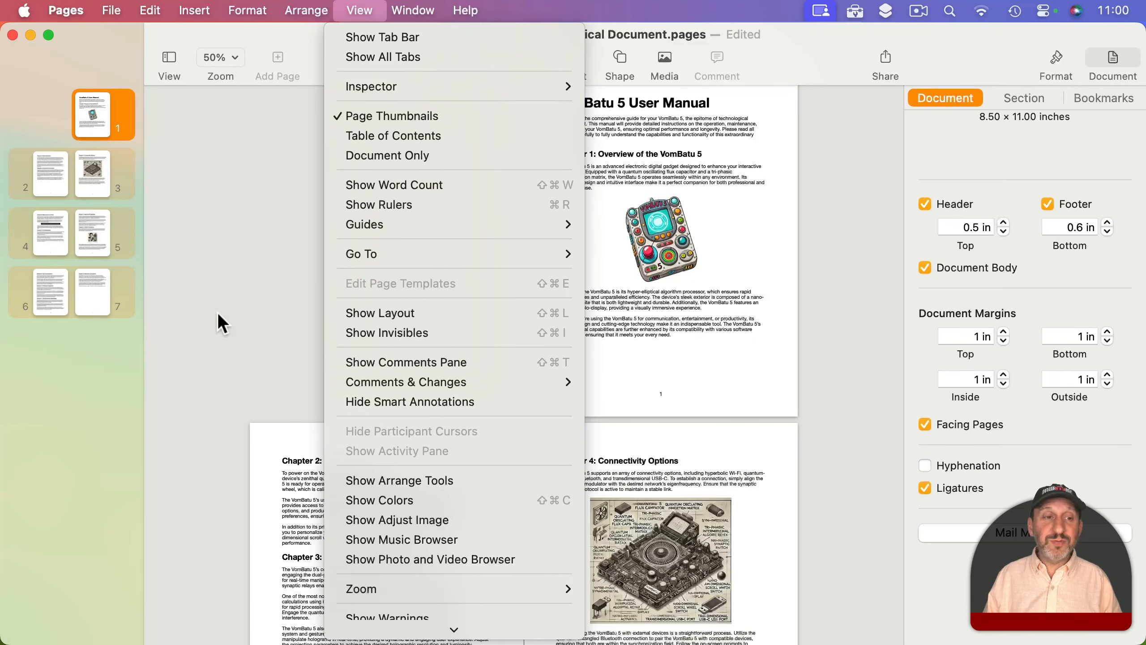
click(236, 264)
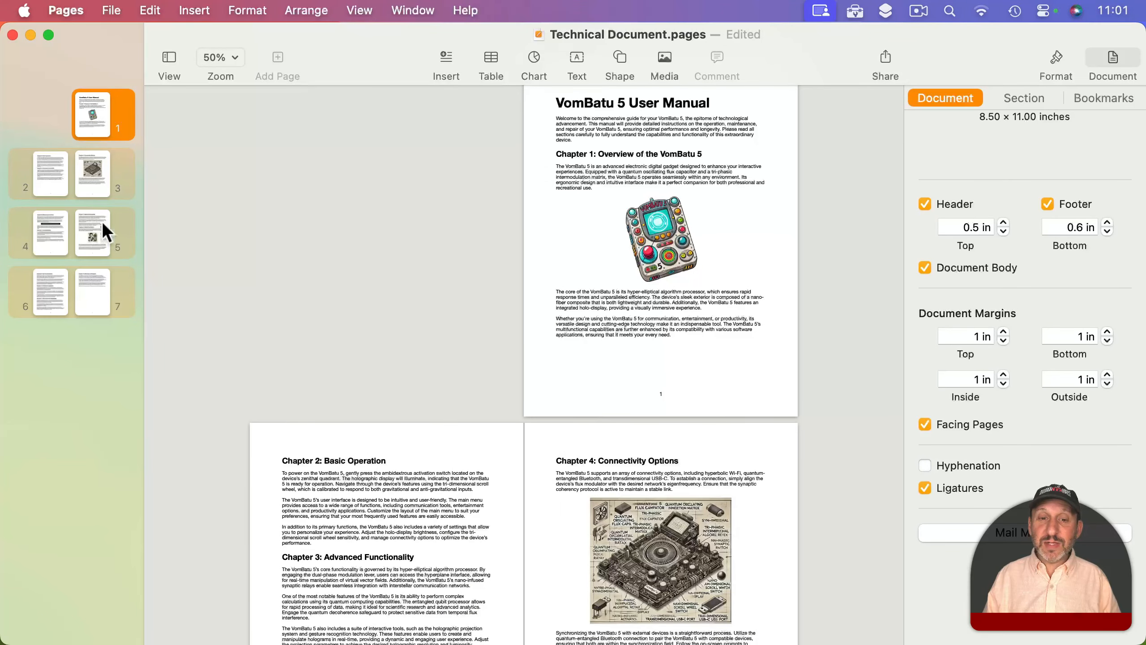
Make the headers and footers of left and right pages different for the section containing Chapter 2.
scroll(316, 370, down, 5)
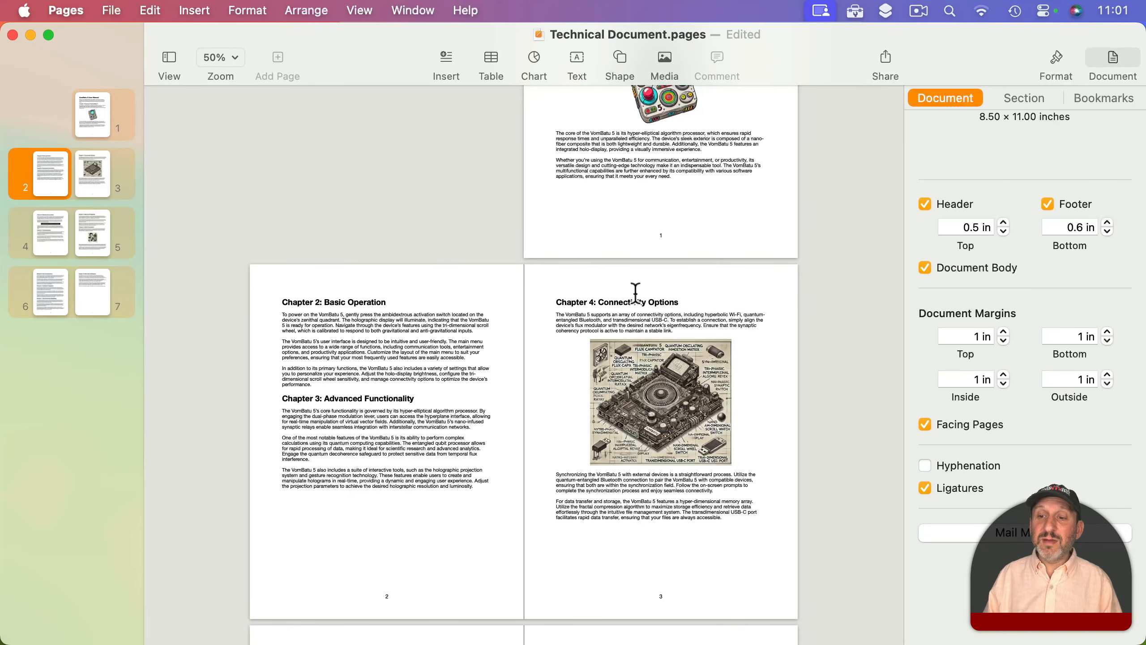
scroll(987, 167, up, 5)
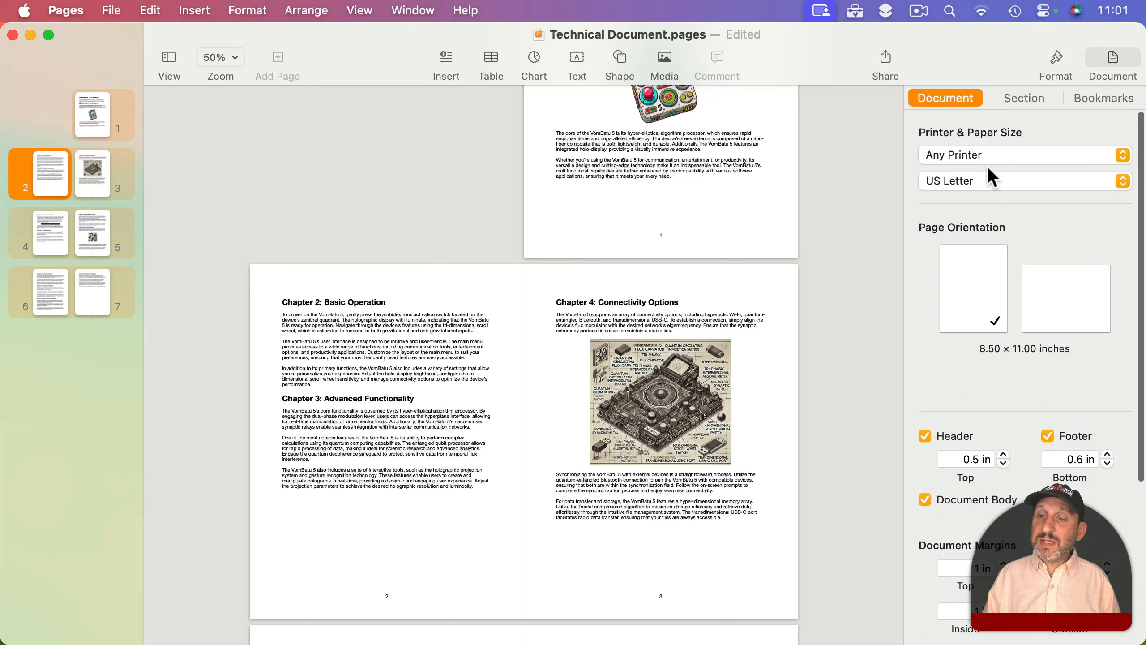
click(1036, 100)
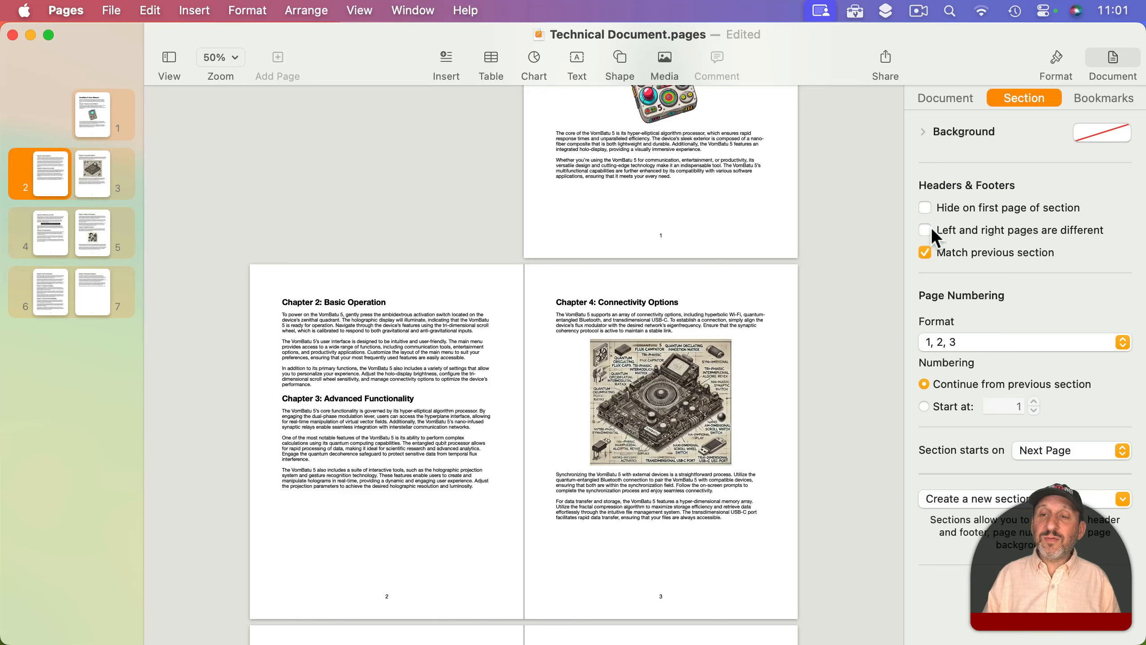
click(987, 230)
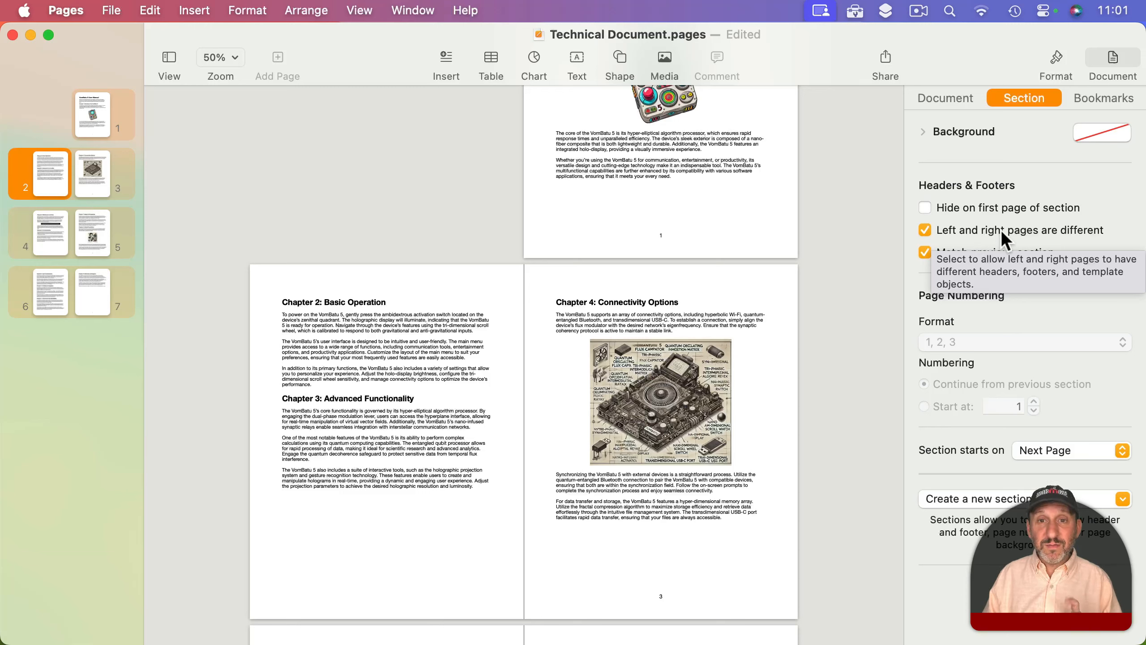
Remove the centred page number from the right-page footers and insert a page number in the outer footer field of the left pages.
click(664, 235)
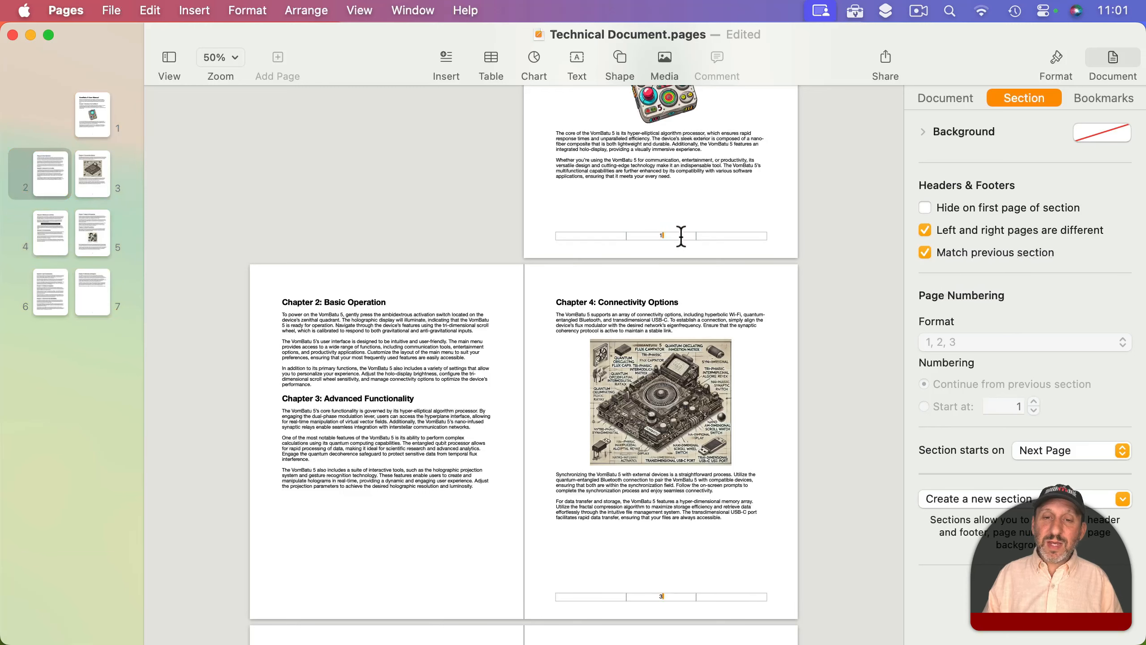
key(BackSpace)
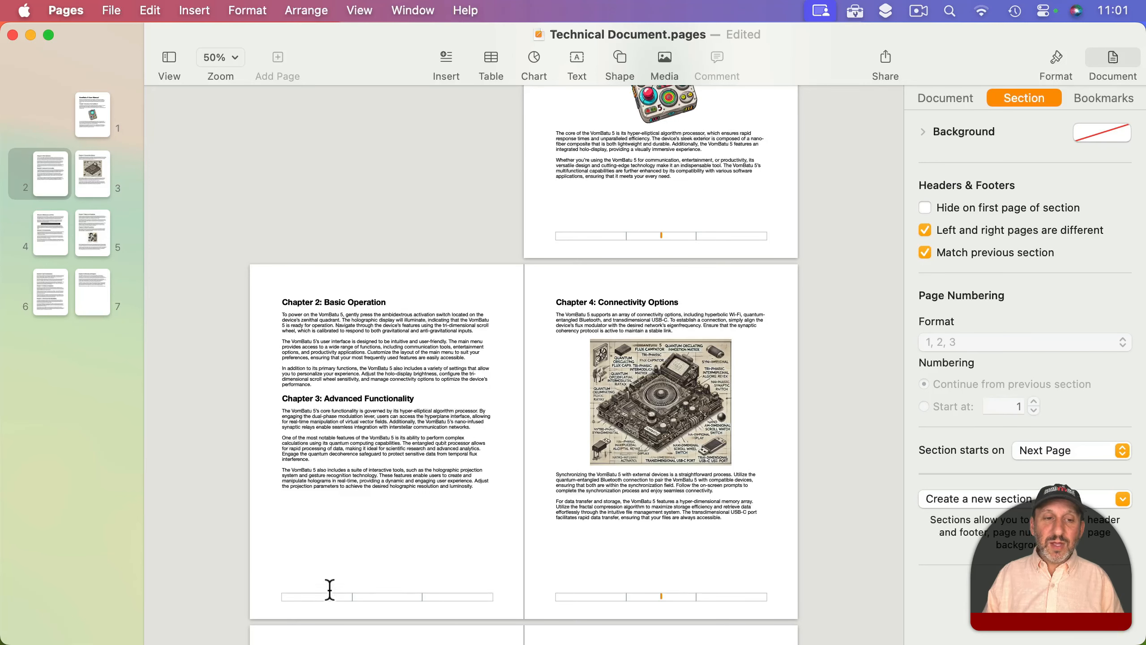
click(299, 597)
click(302, 570)
click(266, 509)
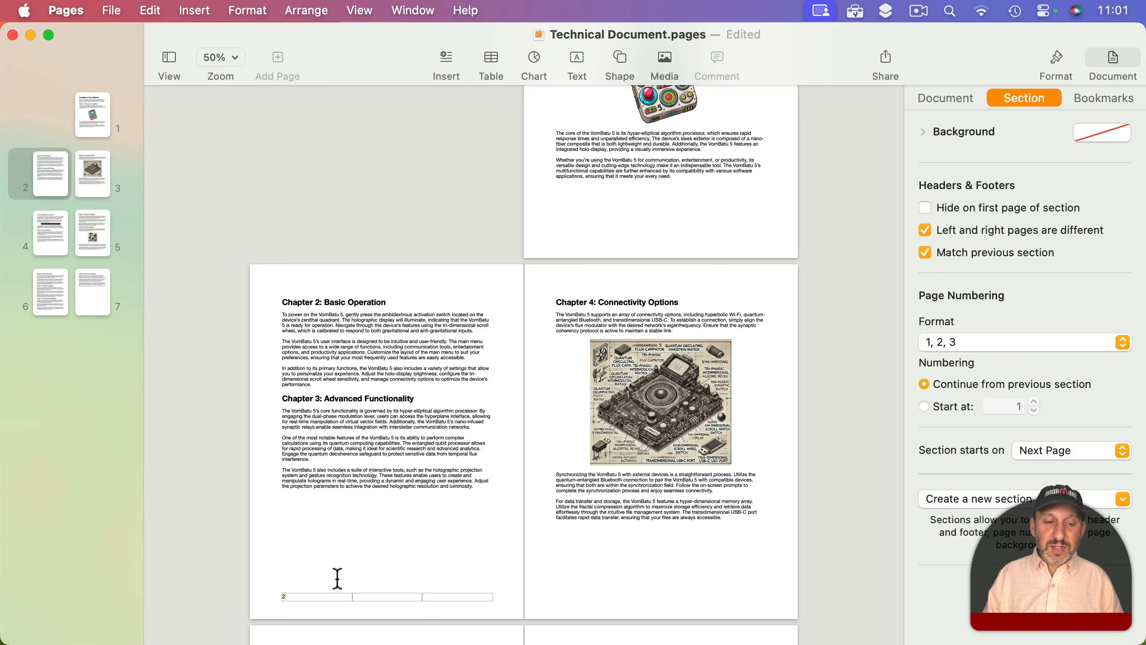
click(396, 561)
Insert a page number in the outer footer field of the right-hand pages, starting from the Chapter 4 page.
scroll(675, 571, down, 10)
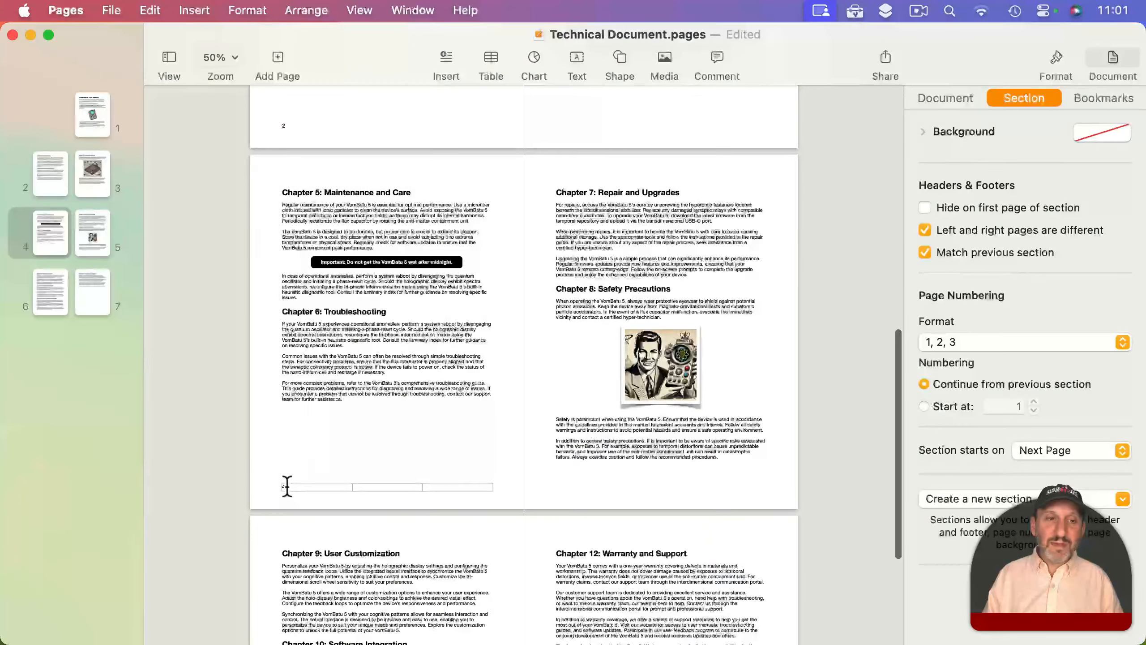
scroll(287, 485, up, 10)
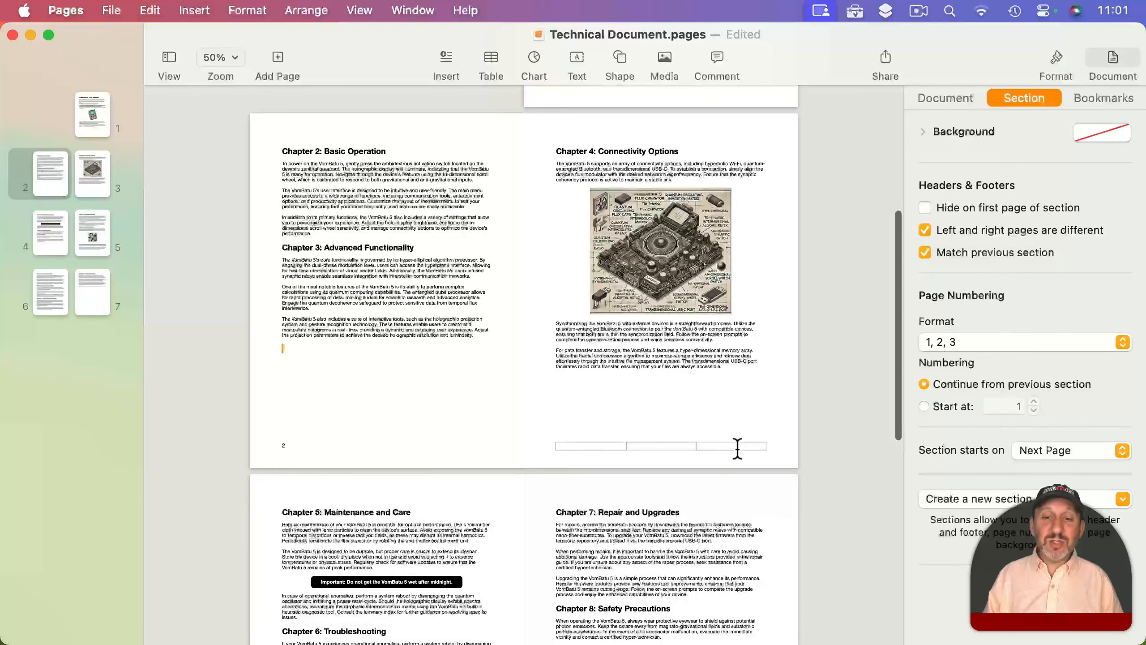
click(736, 445)
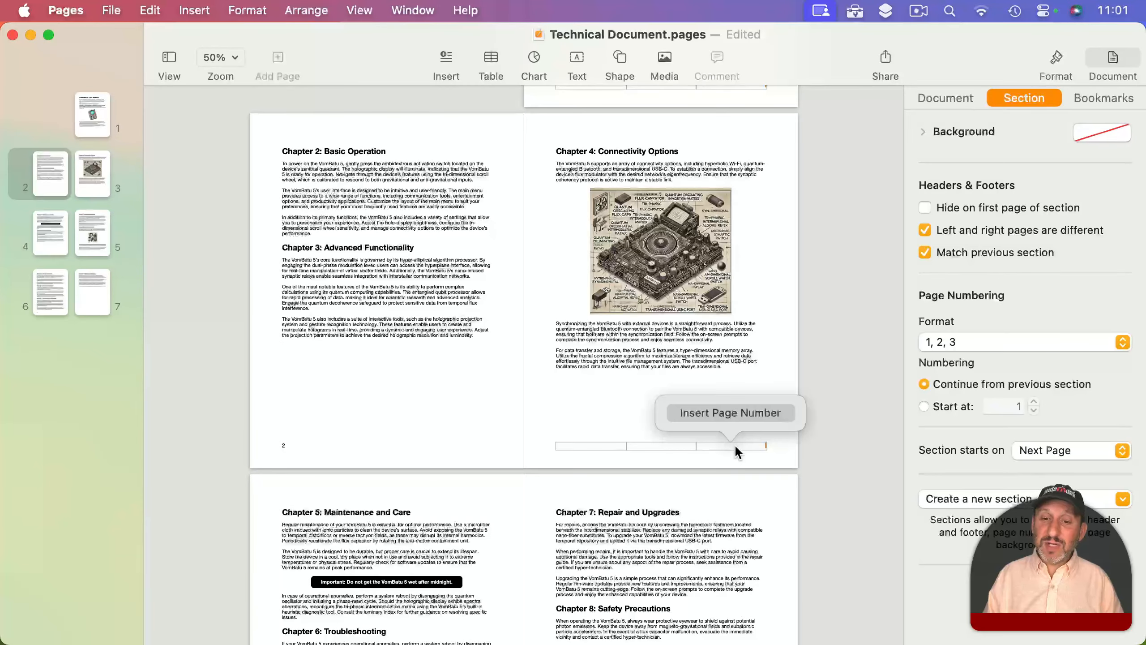
click(724, 412)
click(681, 358)
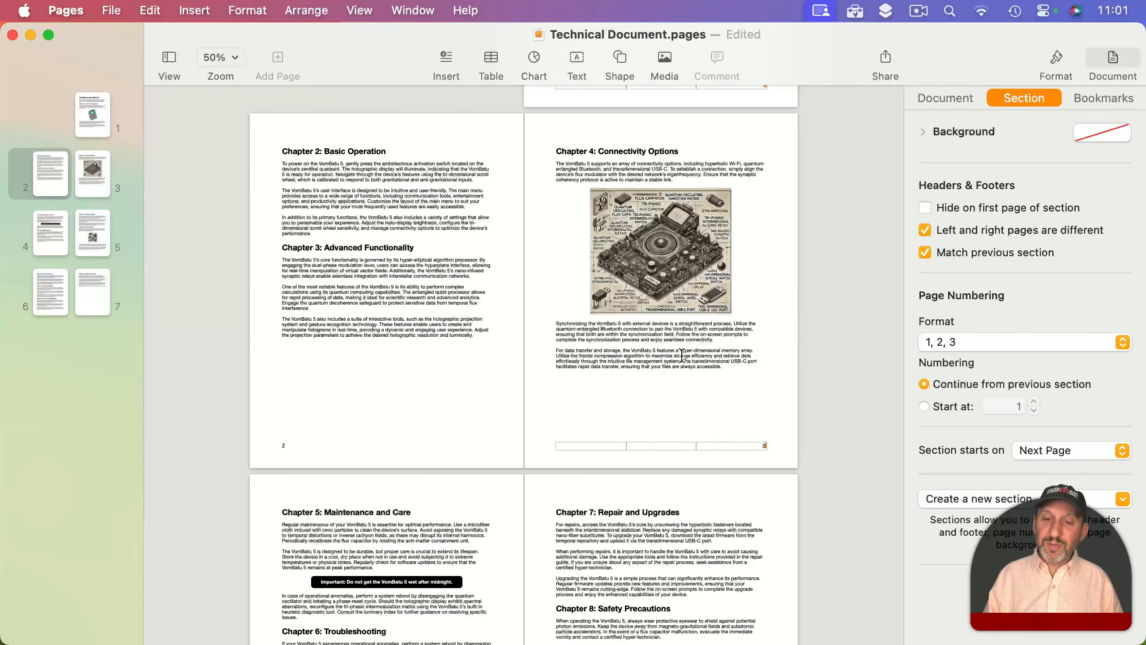
Check the outer page numbers across the spreads and compare the header fields of the left and right pages.
scroll(505, 468, down, 5)
scroll(504, 462, down, 3)
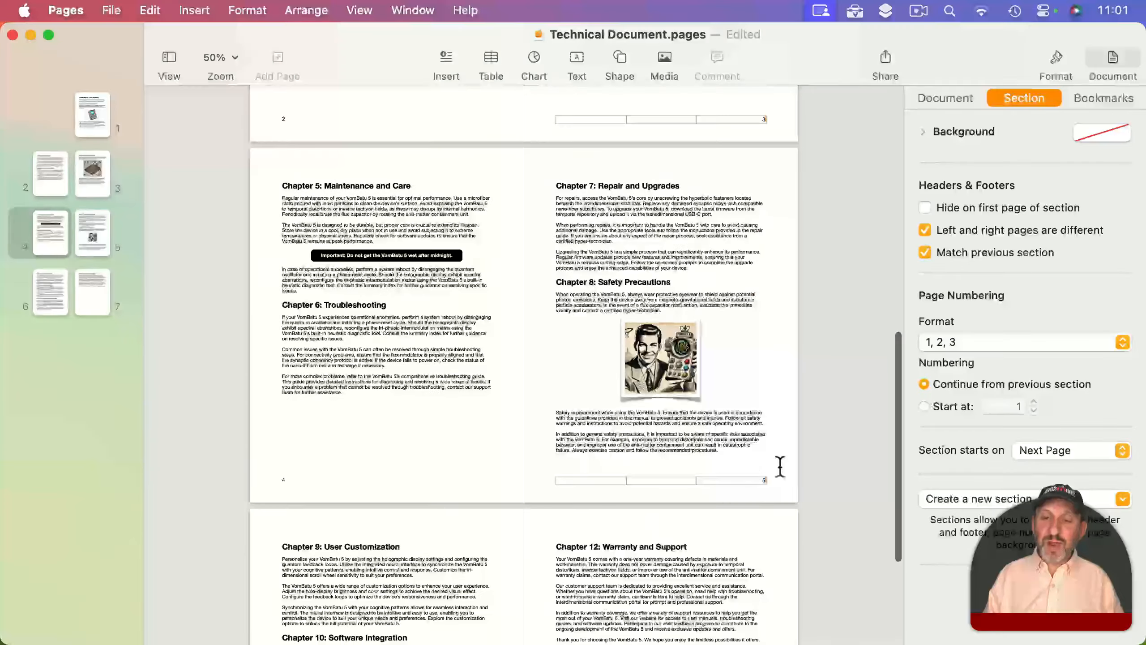
scroll(752, 486, up, 12)
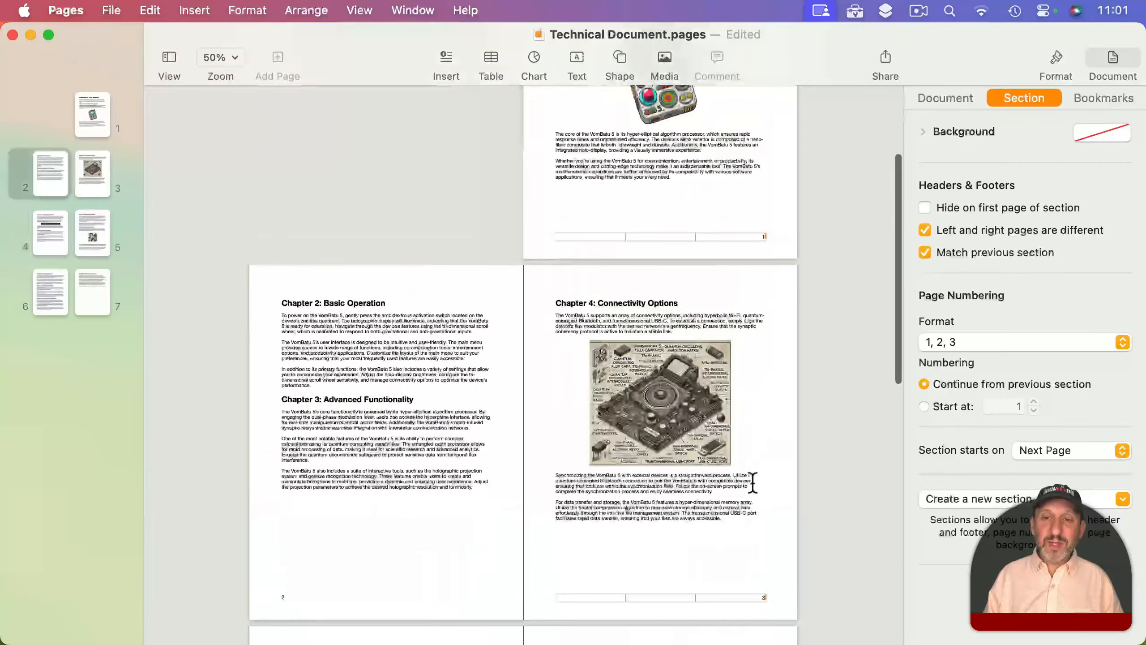
scroll(755, 429, down, 5)
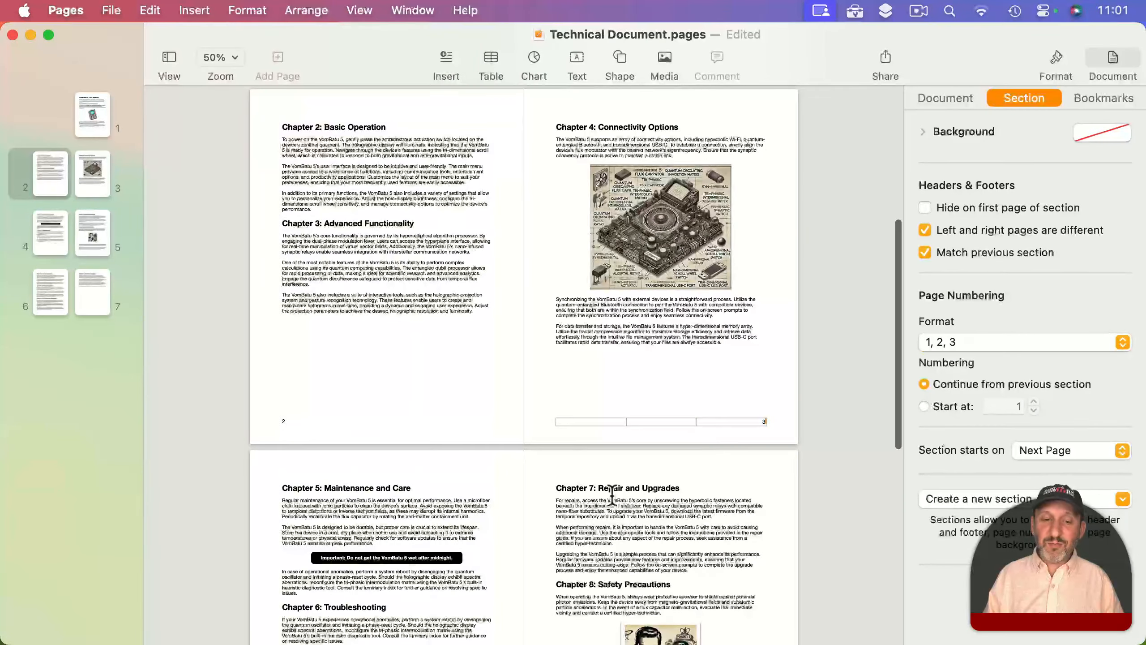
scroll(602, 492, down, 10)
scroll(461, 277, up, 10)
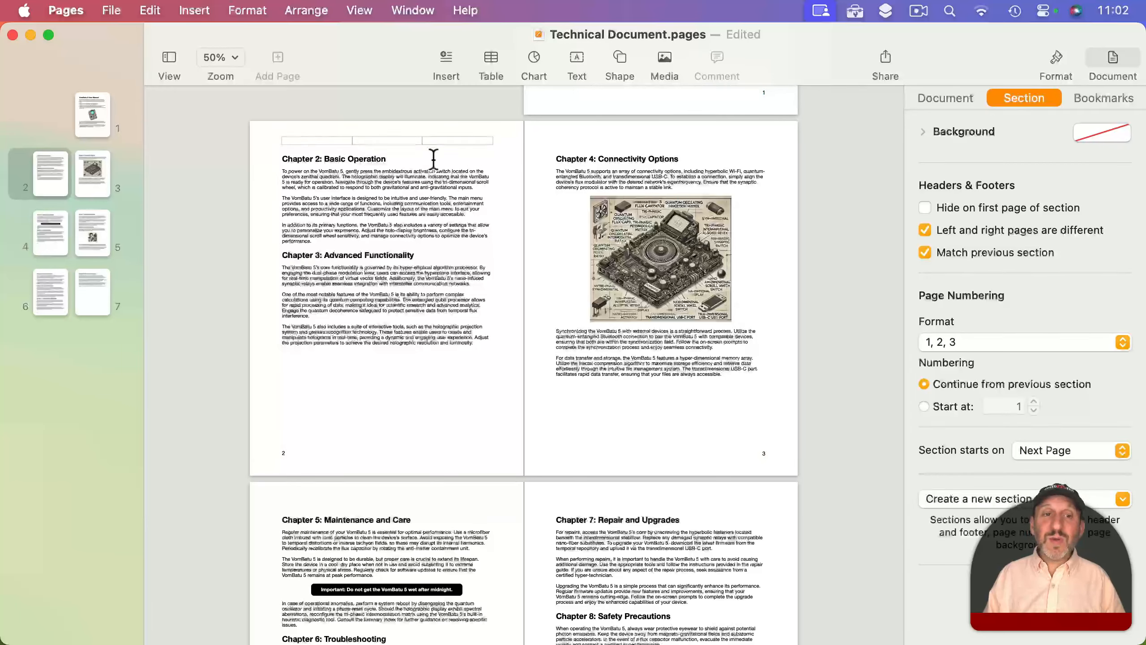
click(383, 140)
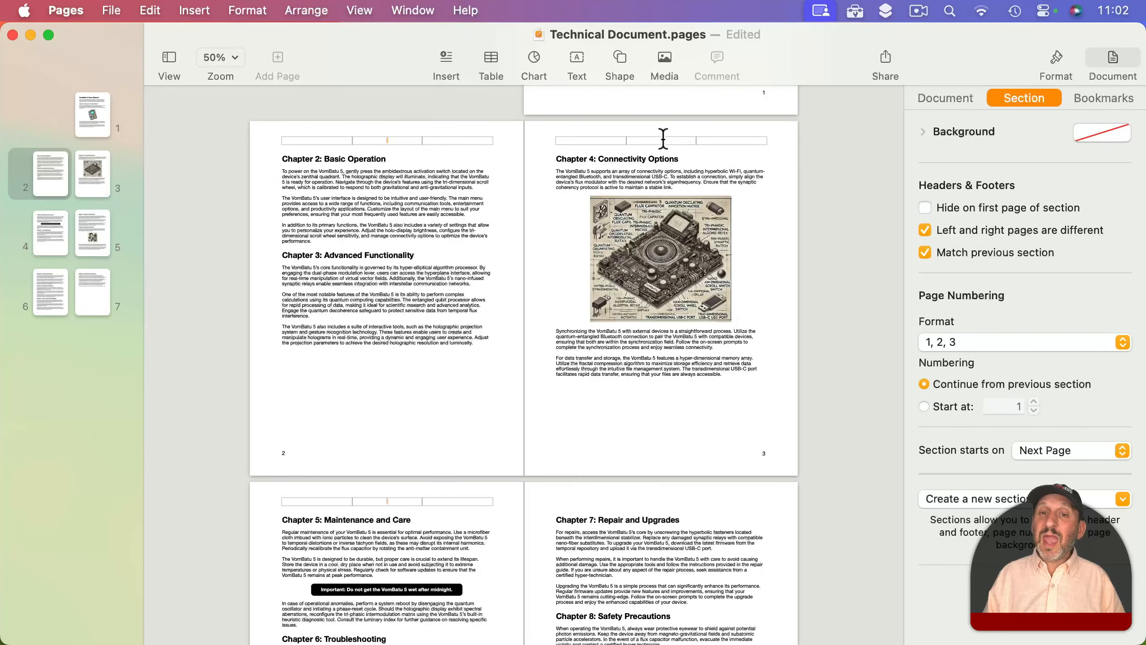
click(663, 139)
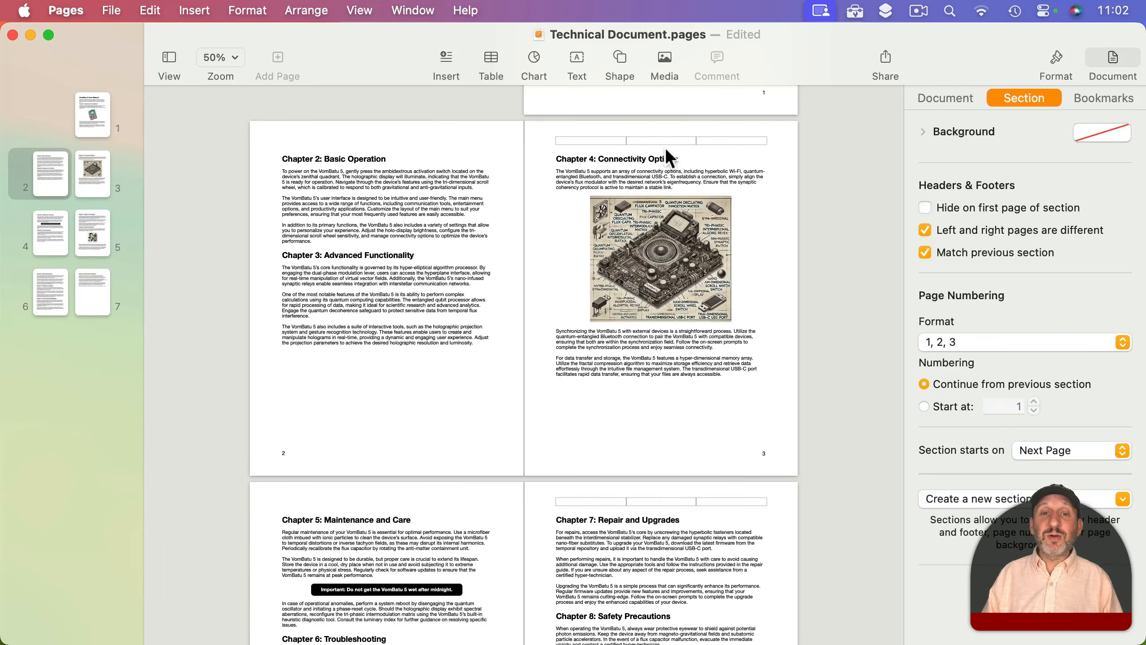
click(385, 141)
click(660, 143)
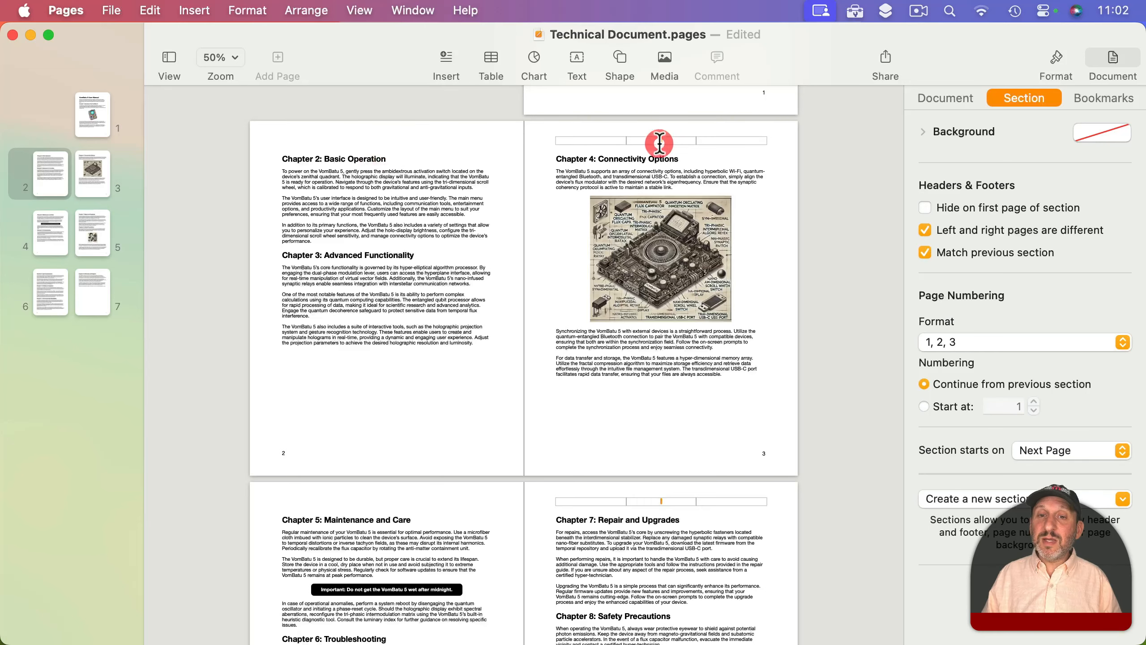
click(387, 142)
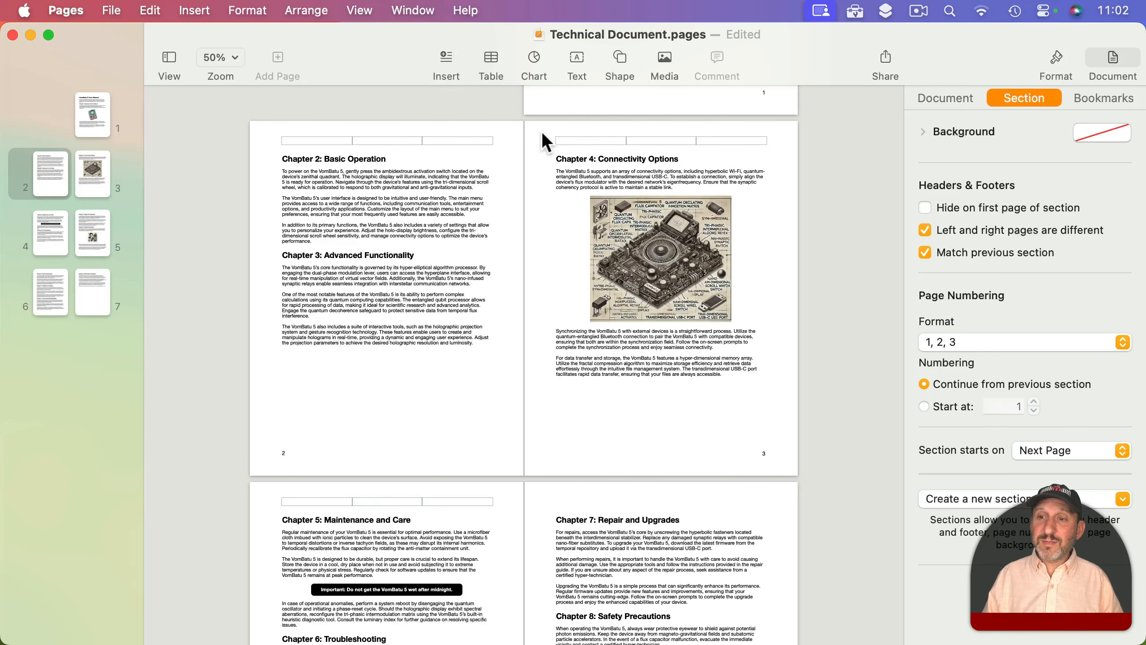
Hide the headers and footers on the first page of the section.
scroll(541, 131, up, 3)
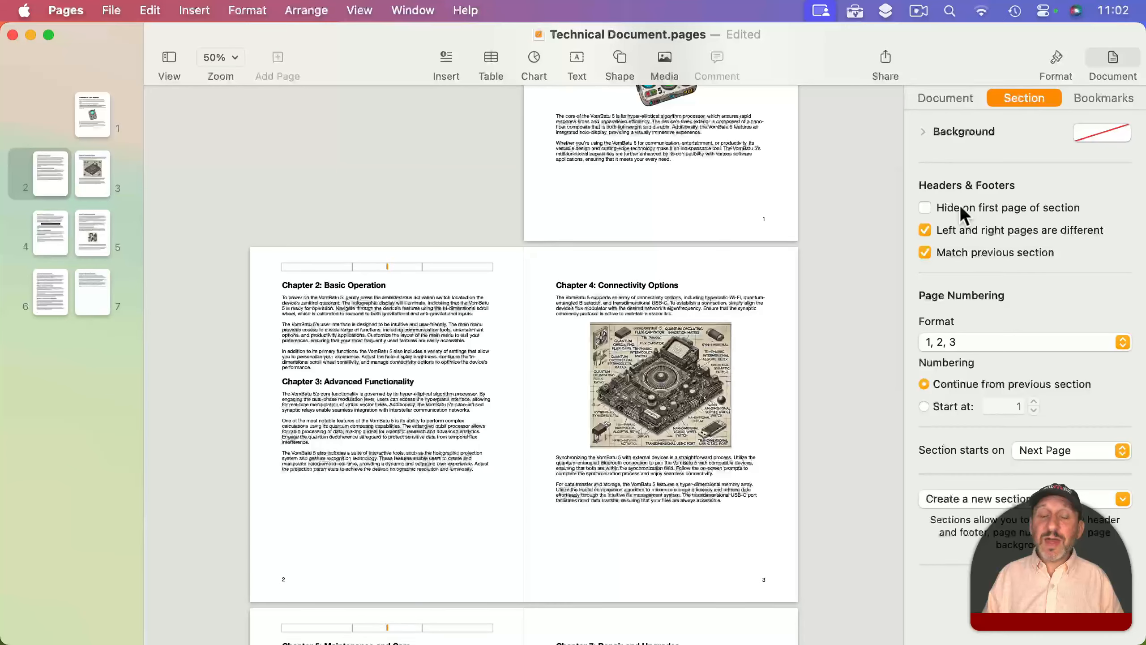
scroll(745, 190, up, 4)
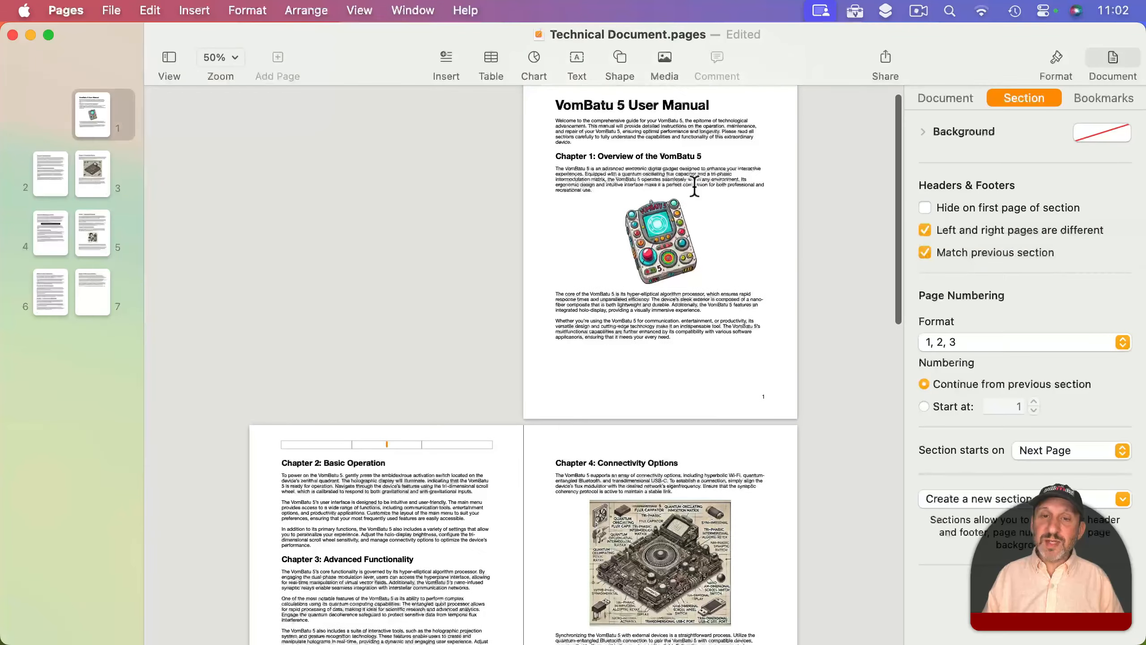
scroll(695, 189, up, 1)
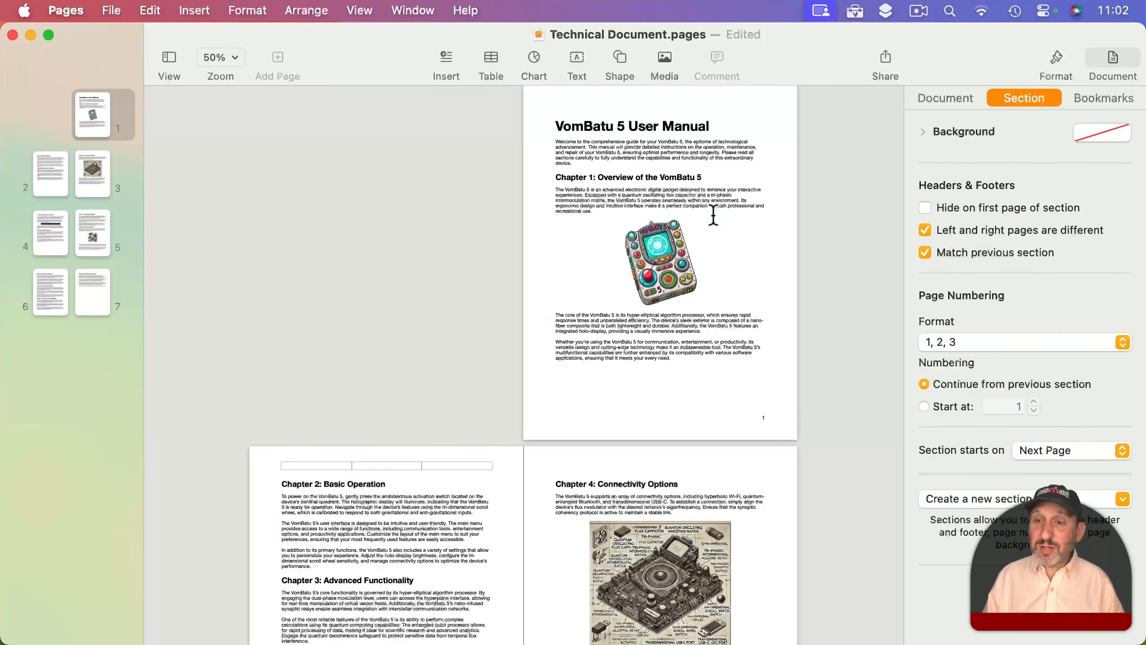
click(974, 209)
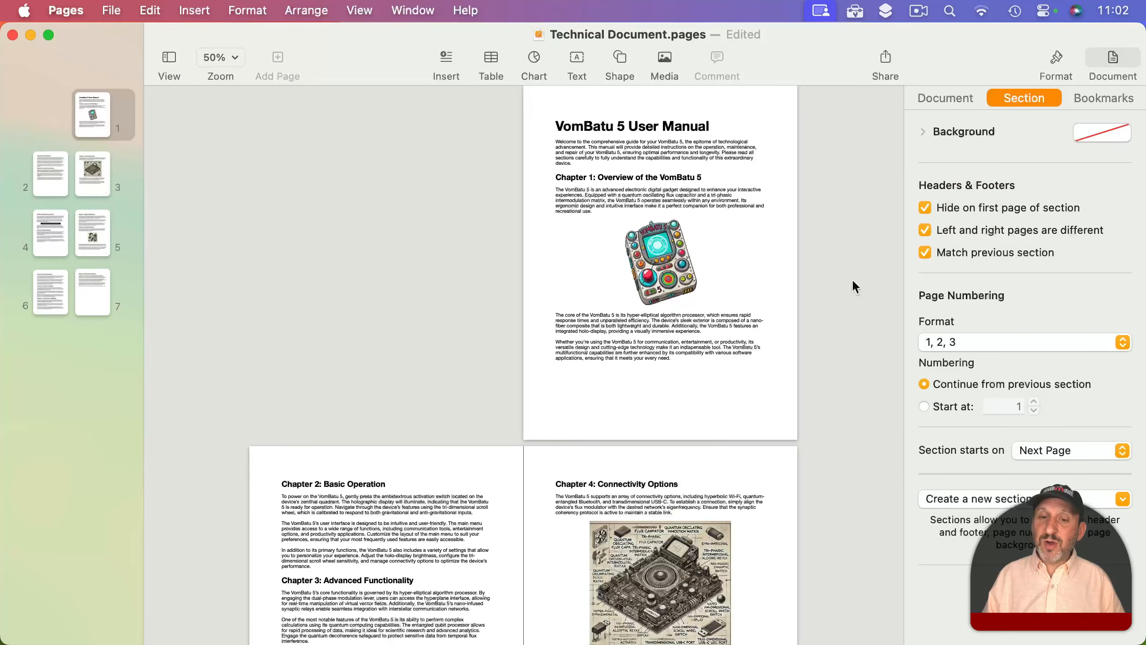
Compare the title page's footer with those of the following spreads and examine the section's starting page number setting.
scroll(675, 414, down, 1)
scroll(675, 413, down, 6)
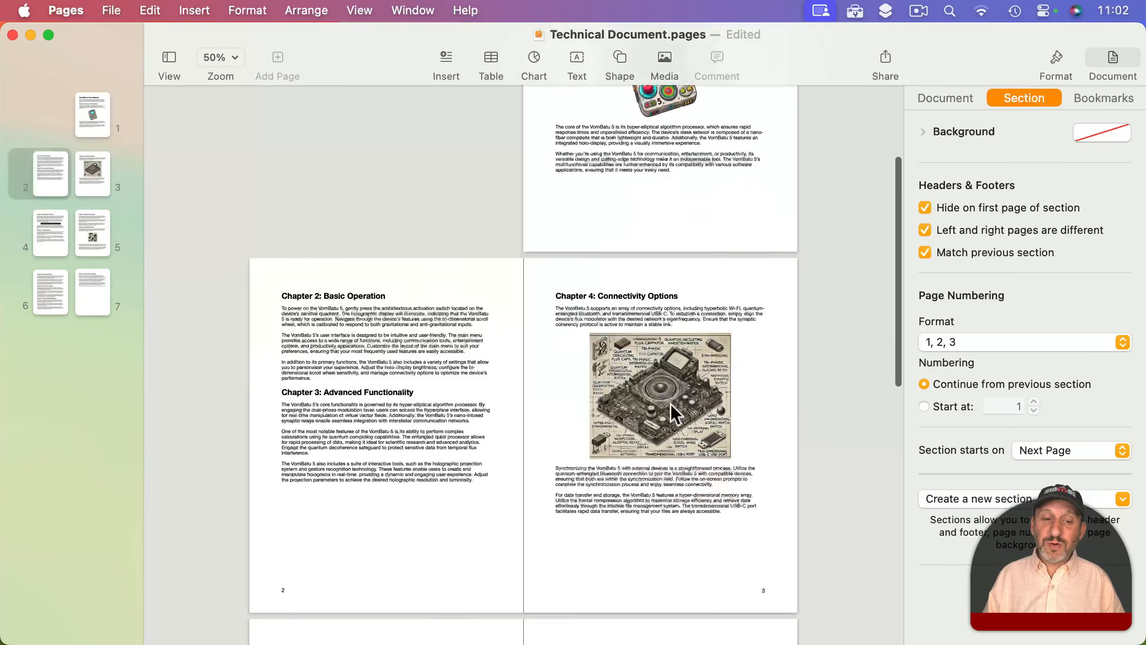
scroll(673, 145, up, 7)
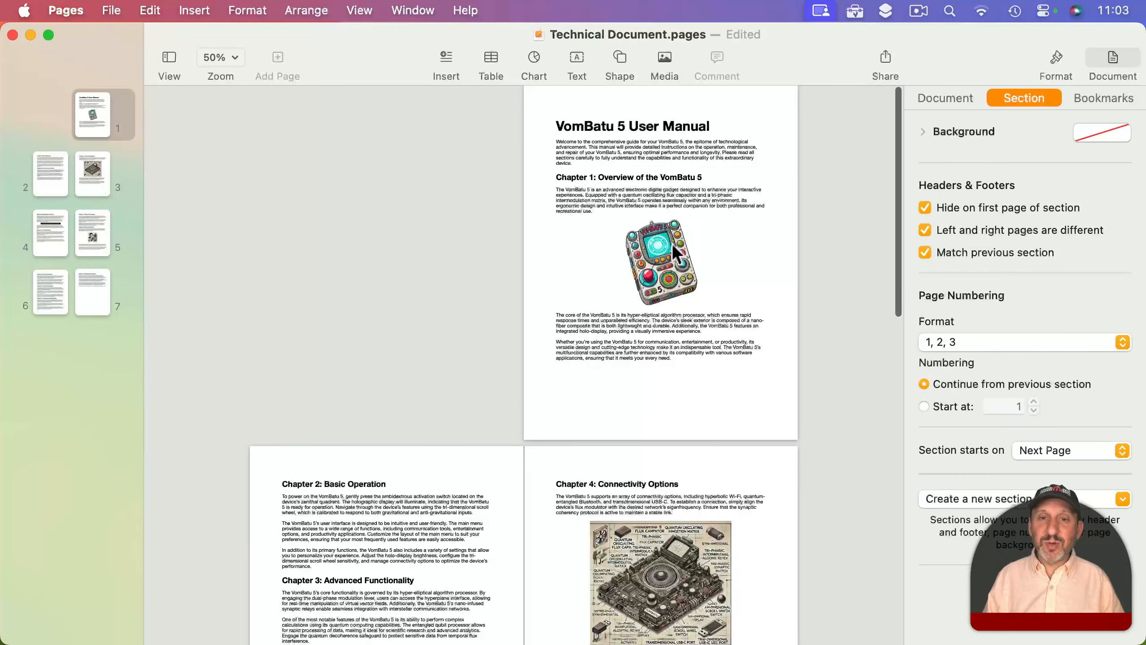
scroll(655, 194, down, 7)
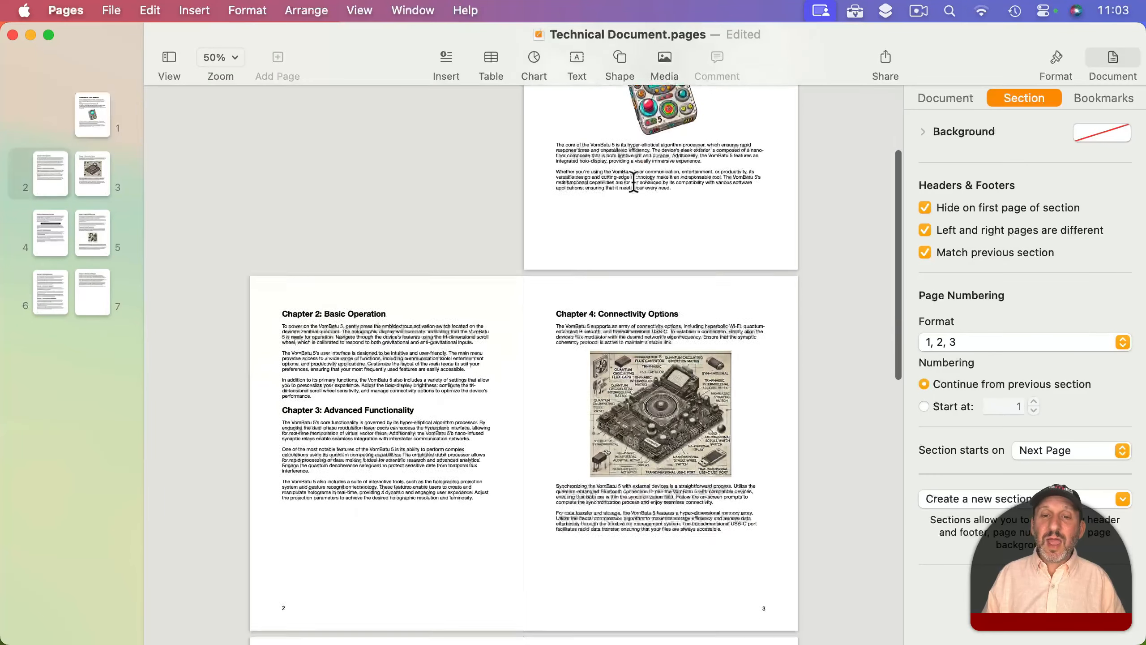
scroll(770, 226, down, 7)
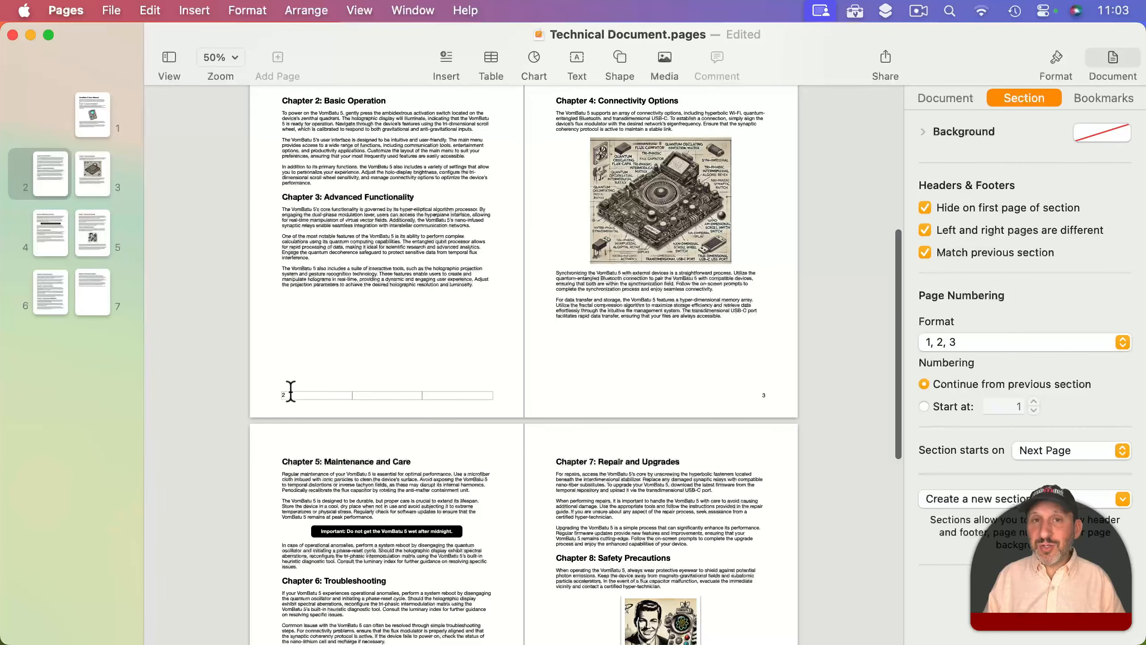
scroll(289, 391, up, 13)
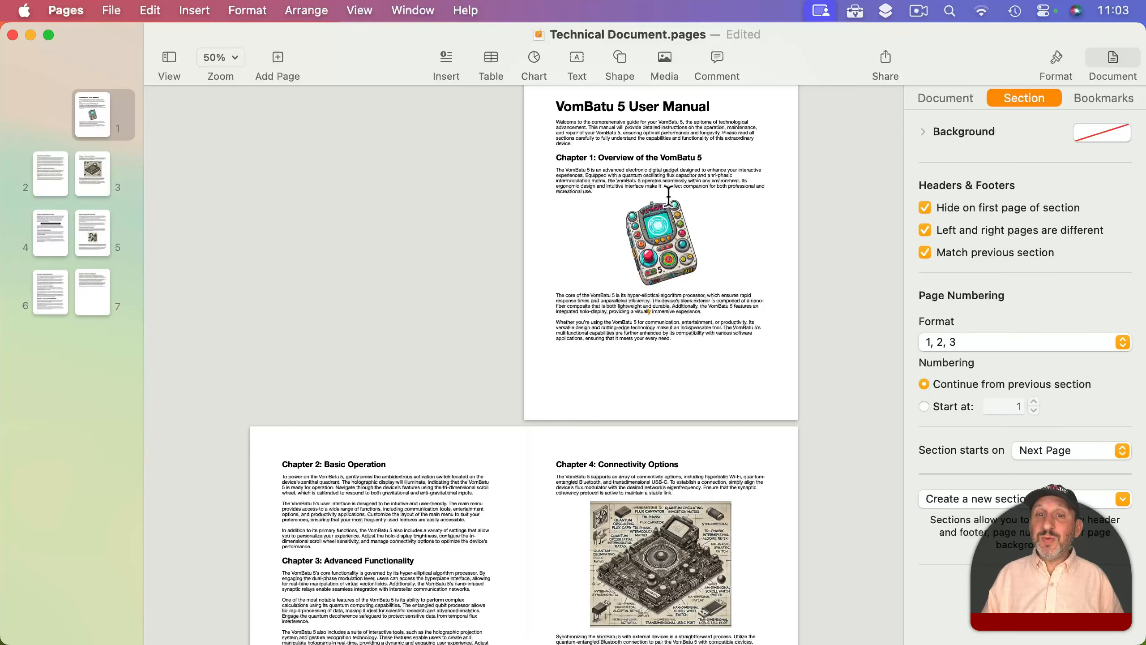
click(686, 341)
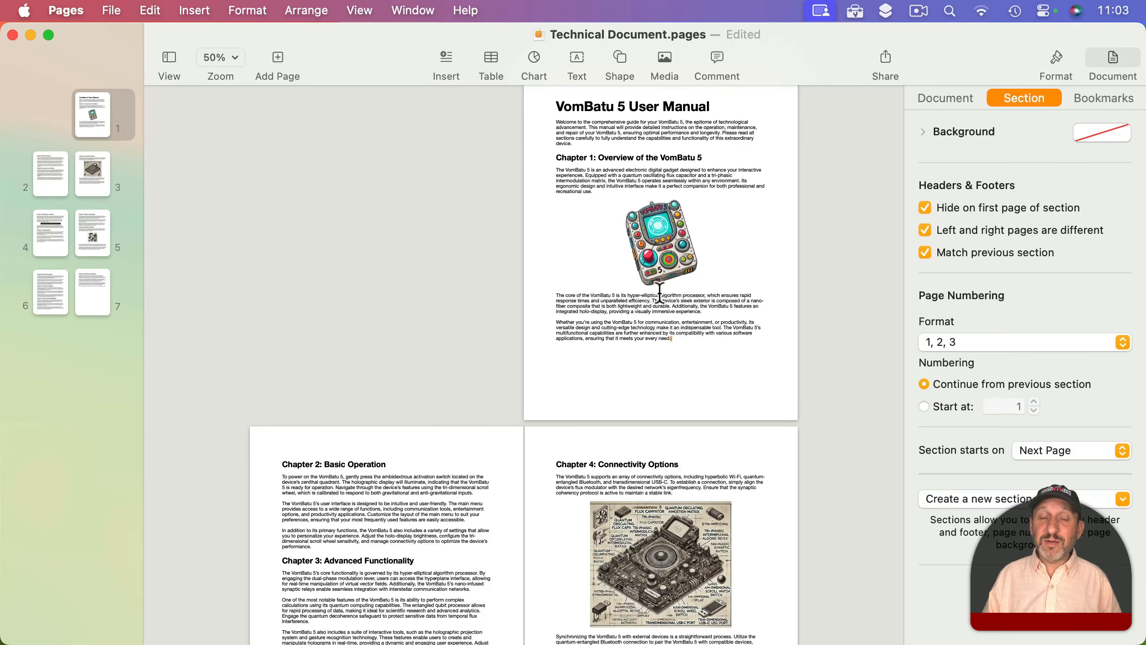
scroll(660, 294, down, 10)
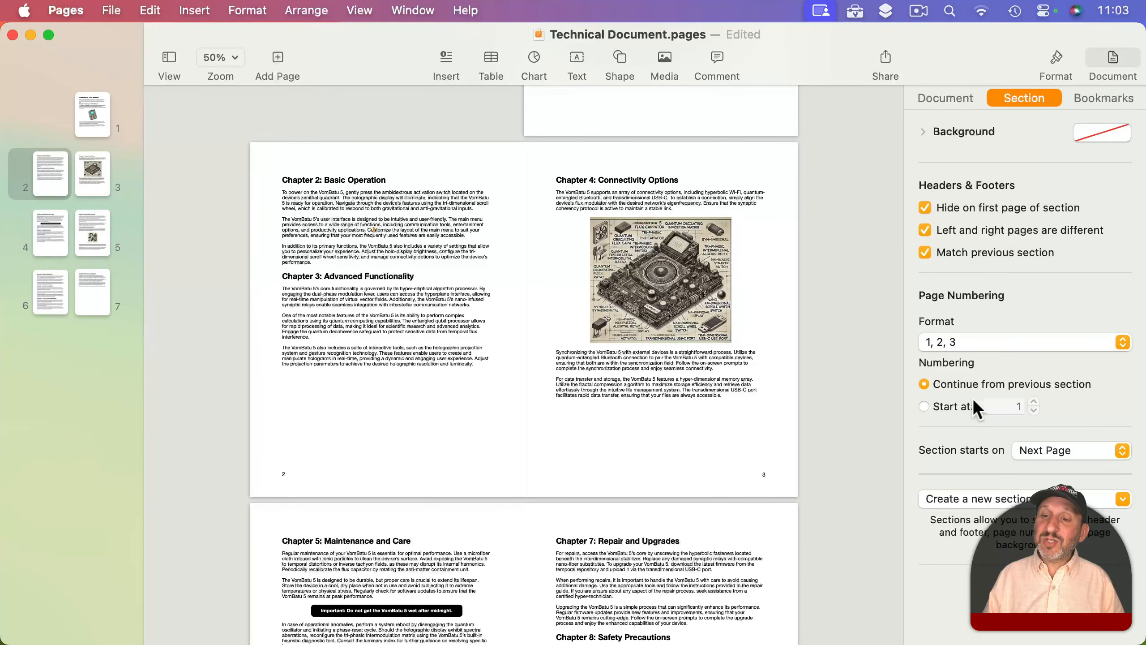
click(947, 406)
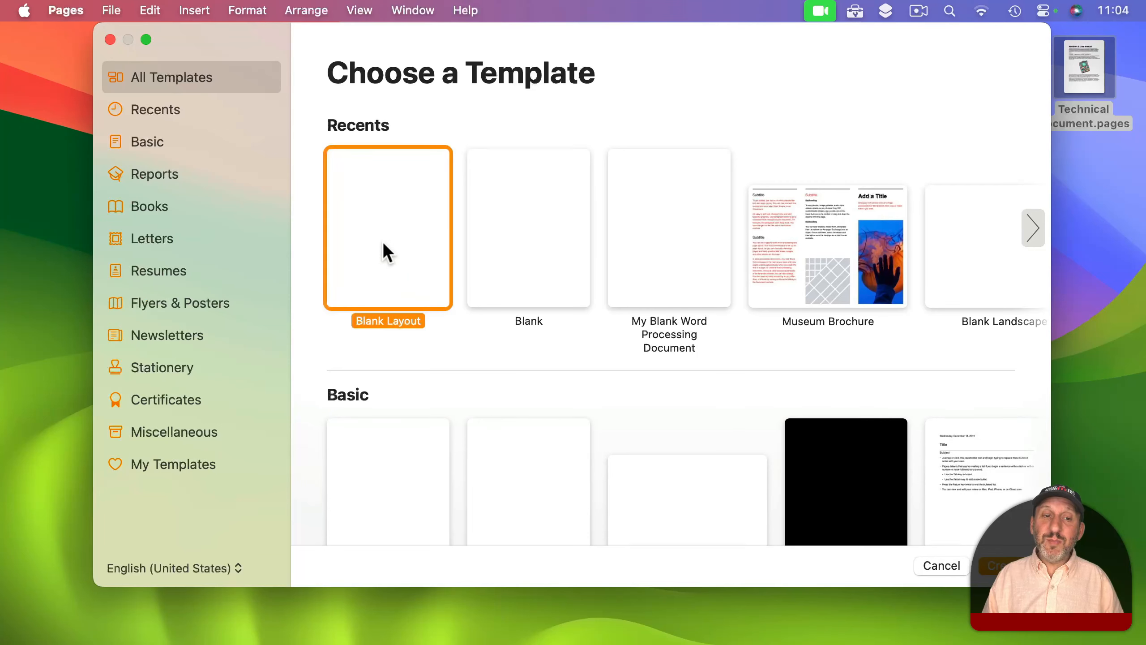
Create a new document from the Blank Layout template.
double_click(376, 244)
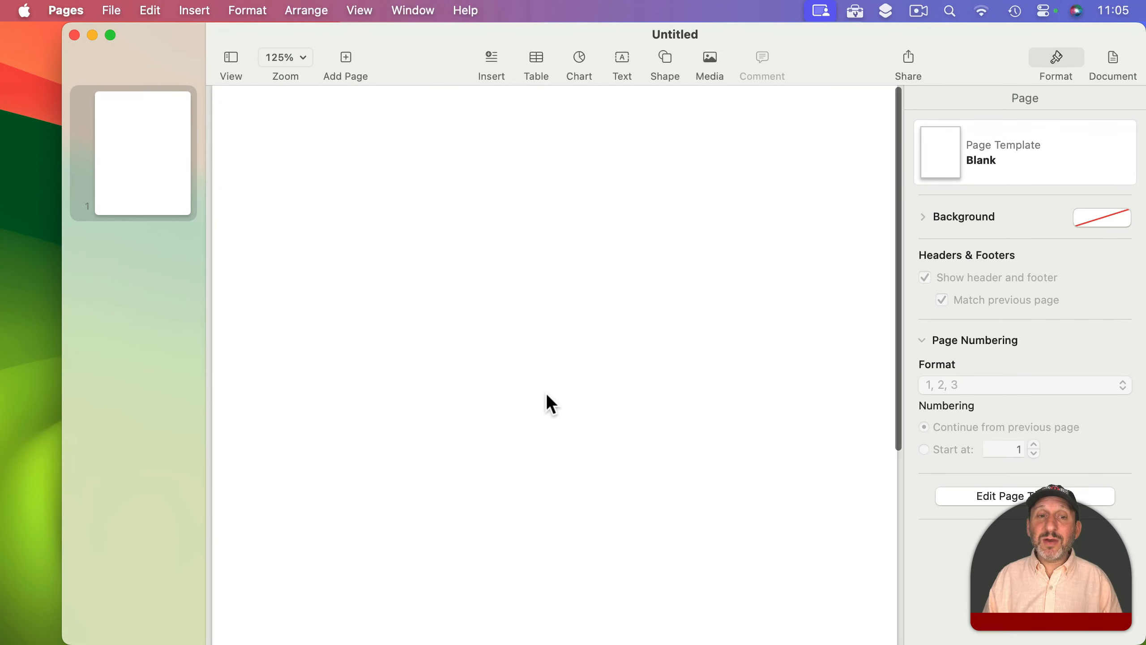
scroll(546, 393, down, 5)
scroll(585, 250, up, 5)
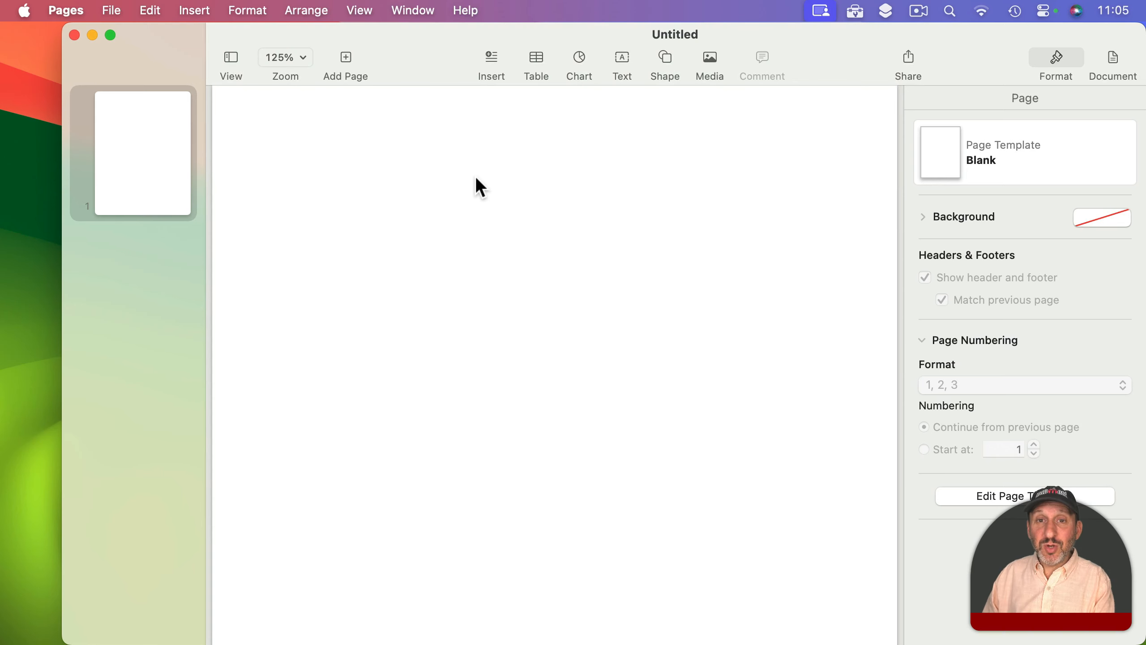
click(198, 11)
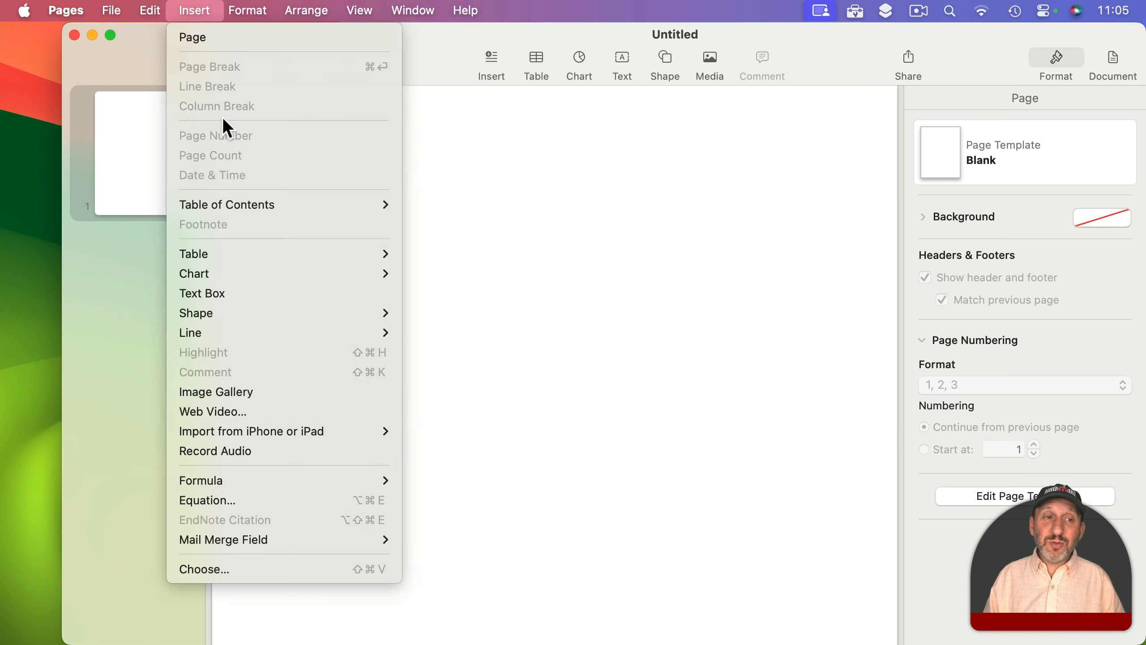
click(537, 183)
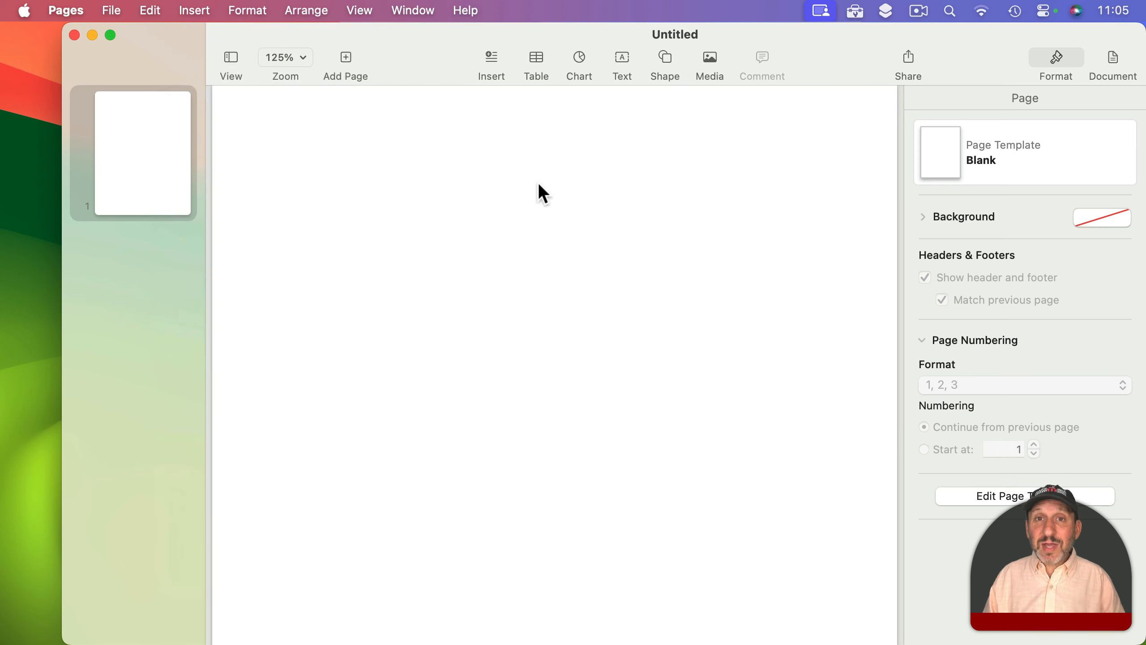
Add a text box near the page's upper right corner and replace its placeholder text with a page number field.
click(622, 59)
drag(509, 389, 684, 193)
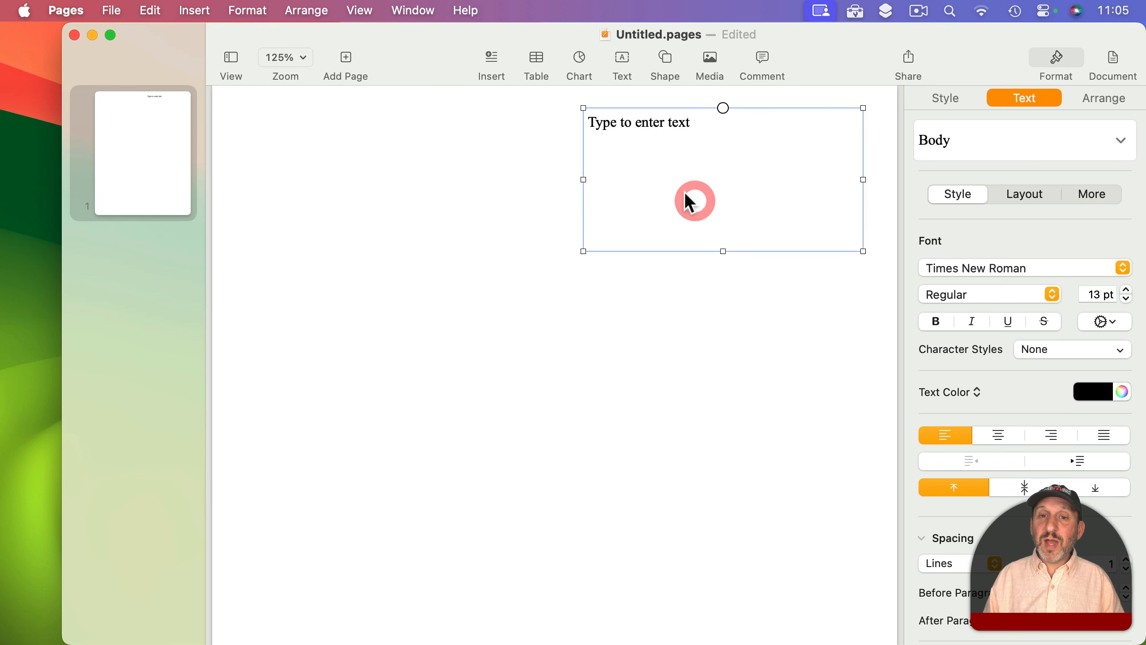
click(657, 129)
click(196, 8)
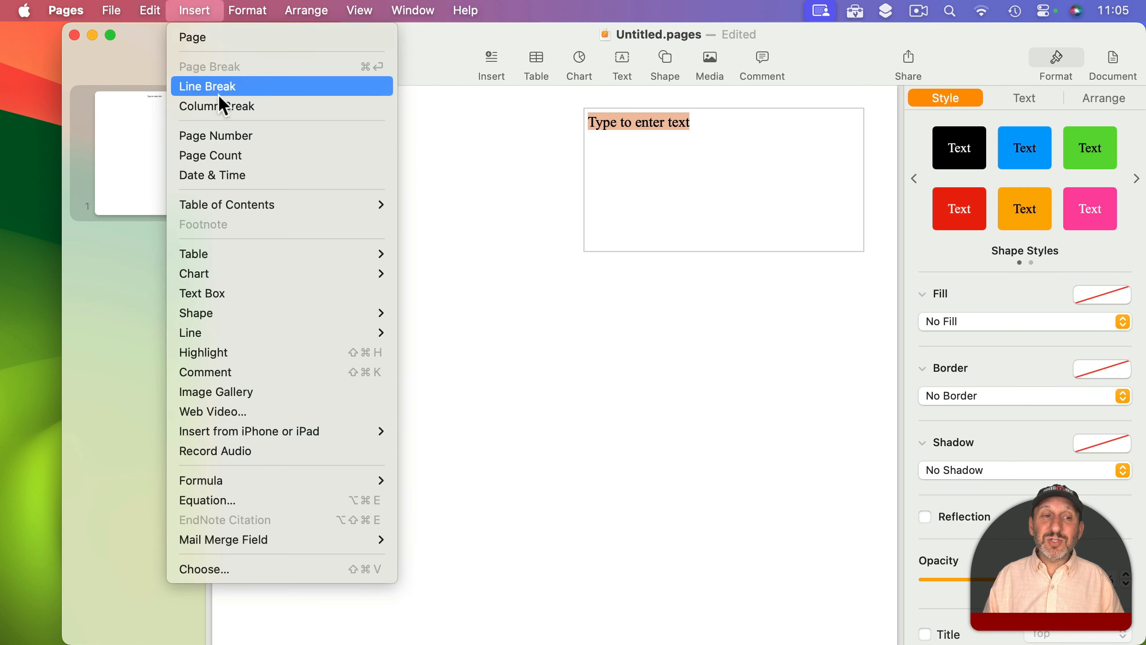
click(222, 136)
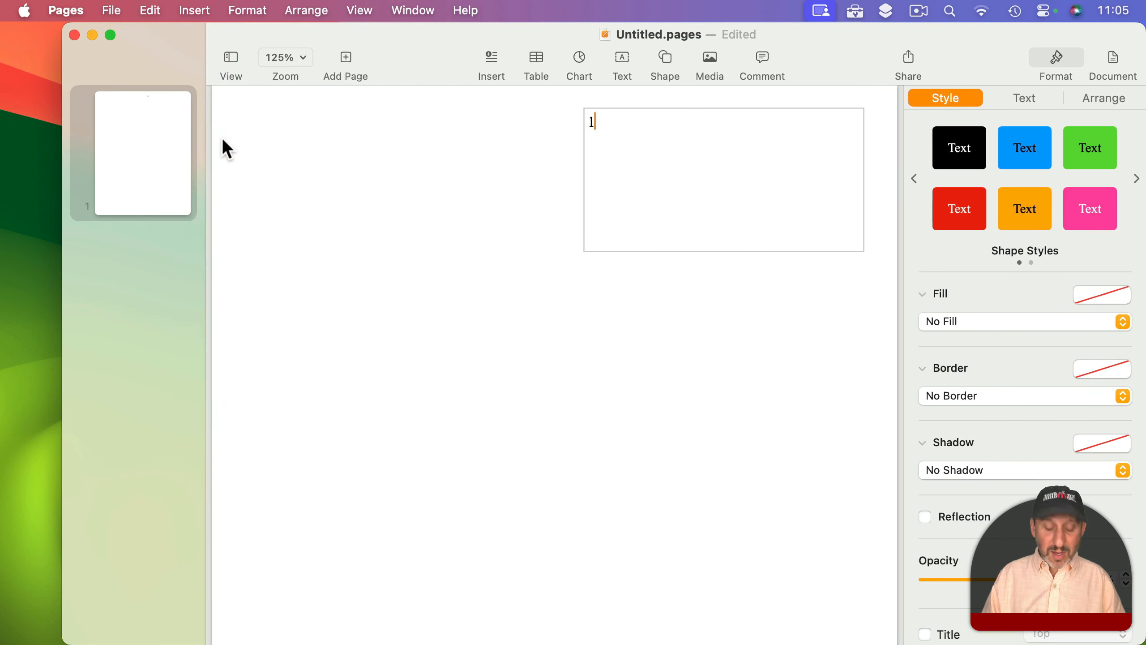
Add a slash surrounded by spaces after the page number in the text box.
text(/)
click(197, 10)
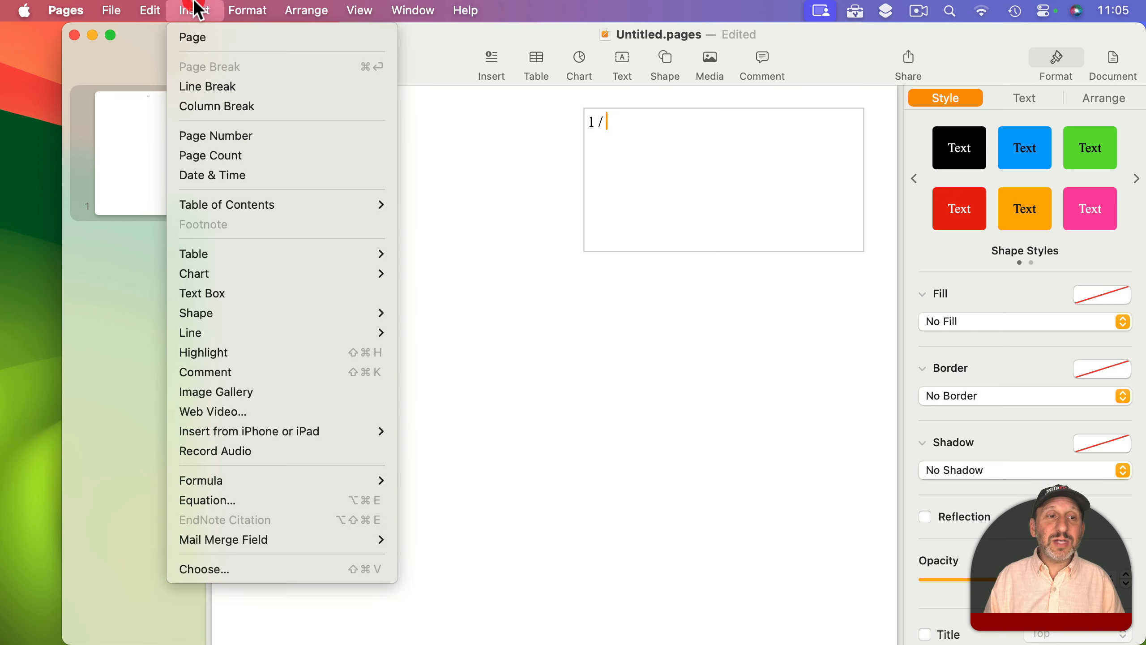